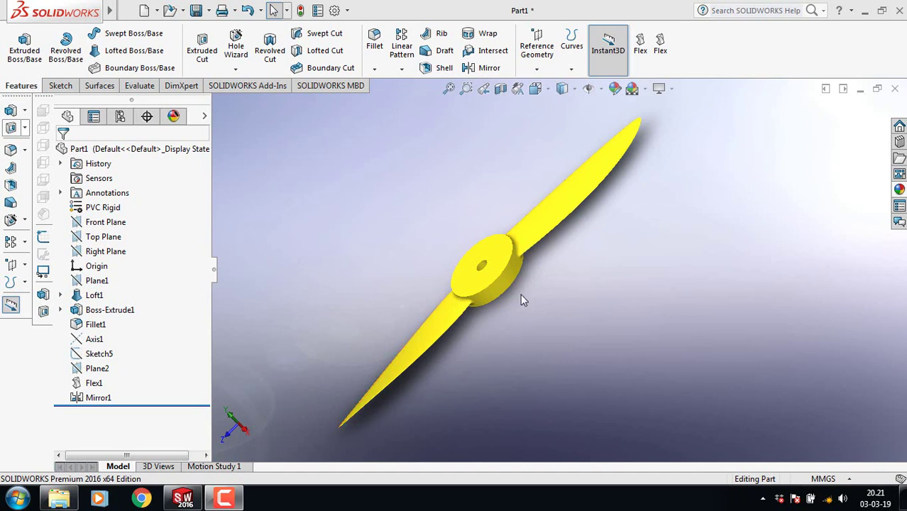
Orbit the finished yellow two-blade propeller to inspect it.
mouse_move(523, 299)
middle_mouse_down()
mouse_move(541, 285)
mouse_move(522, 279)
mouse_move(493, 295)
mouse_move(524, 292)
middle_mouse_up()
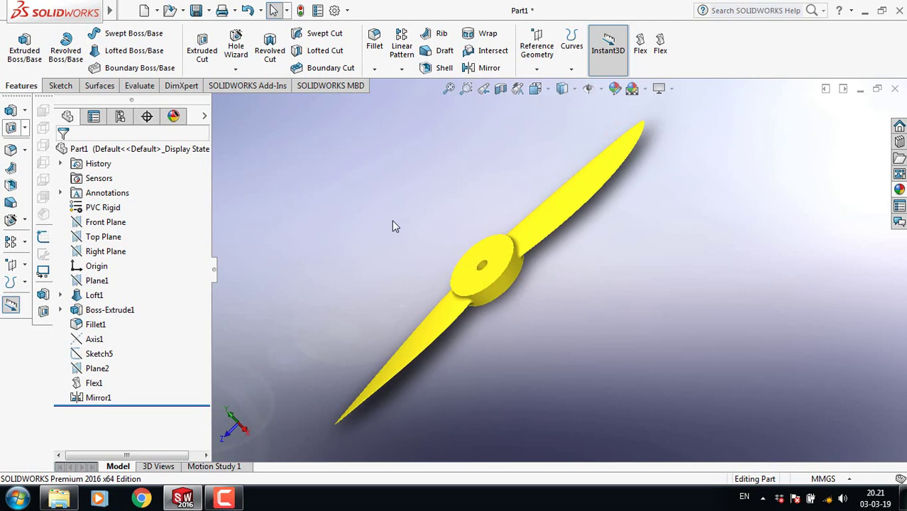
Create a new part document and start a sketch on the Front Plane.
left_click(145, 11)
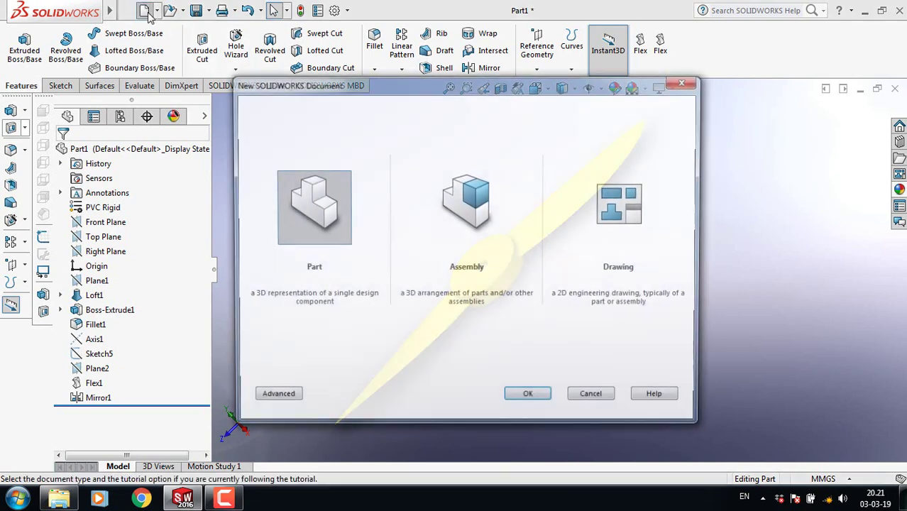
double_click(336, 203)
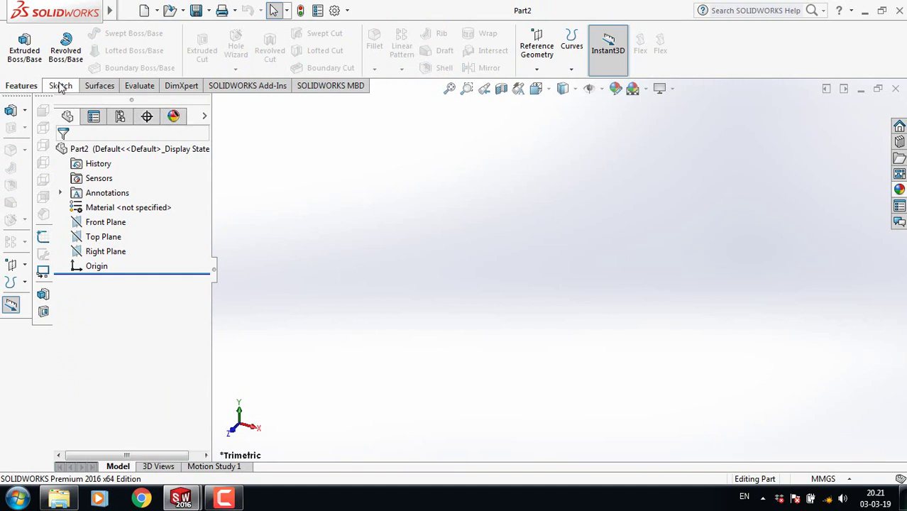
left_click(60, 86)
left_click(23, 56)
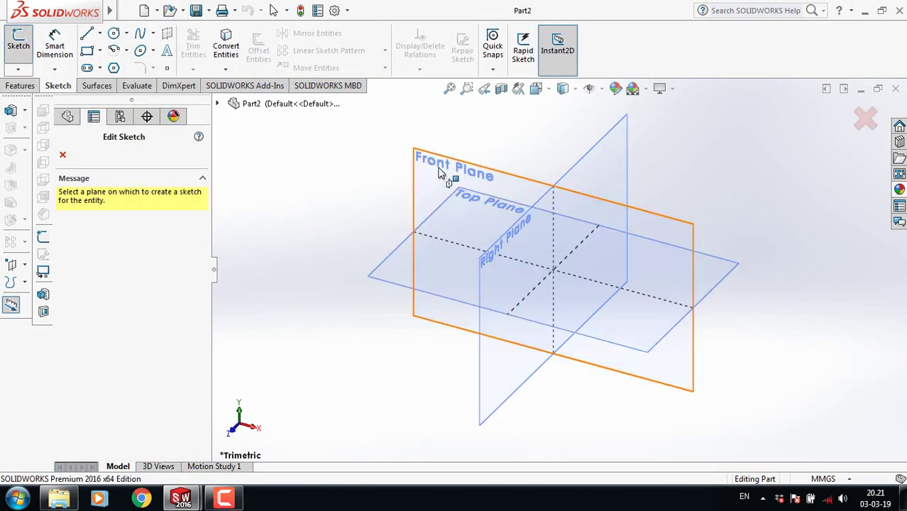
left_click(439, 174)
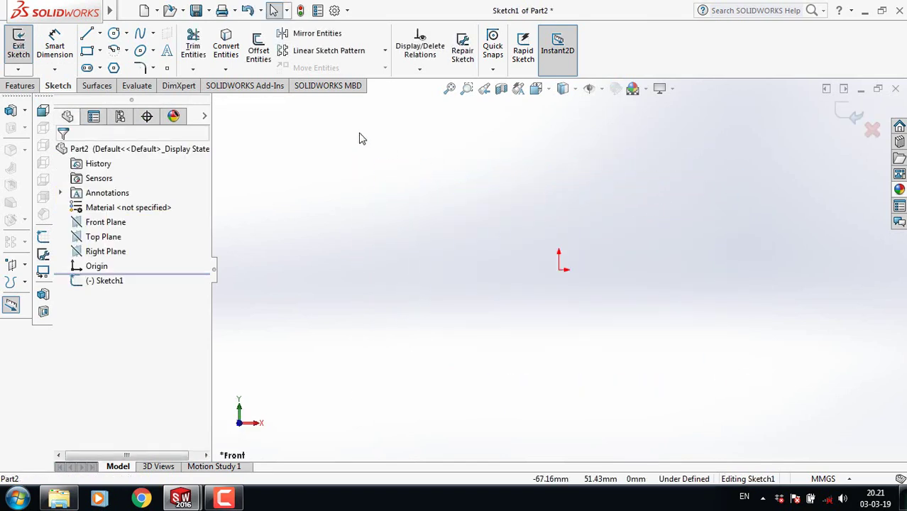
Draw an ellipse centred on the origin with radii about 36.86 and 4.22 mm.
left_click(140, 53)
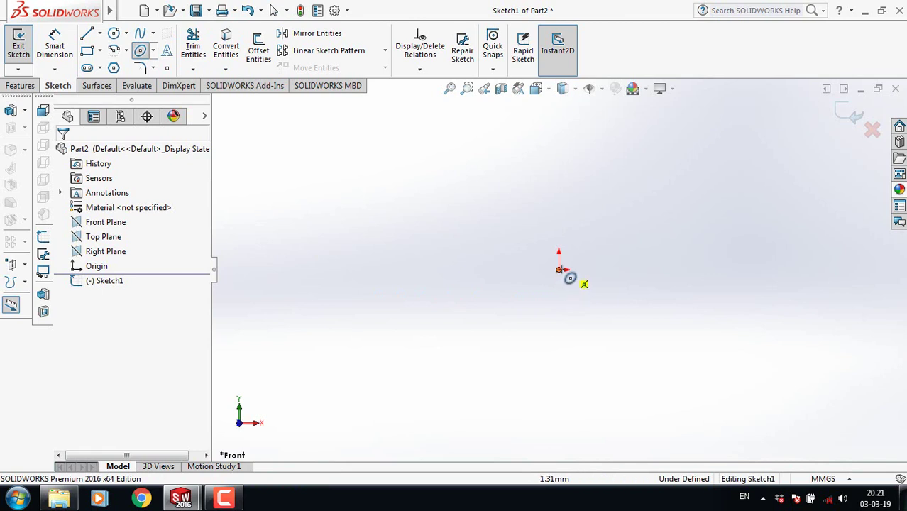
left_click(559, 270)
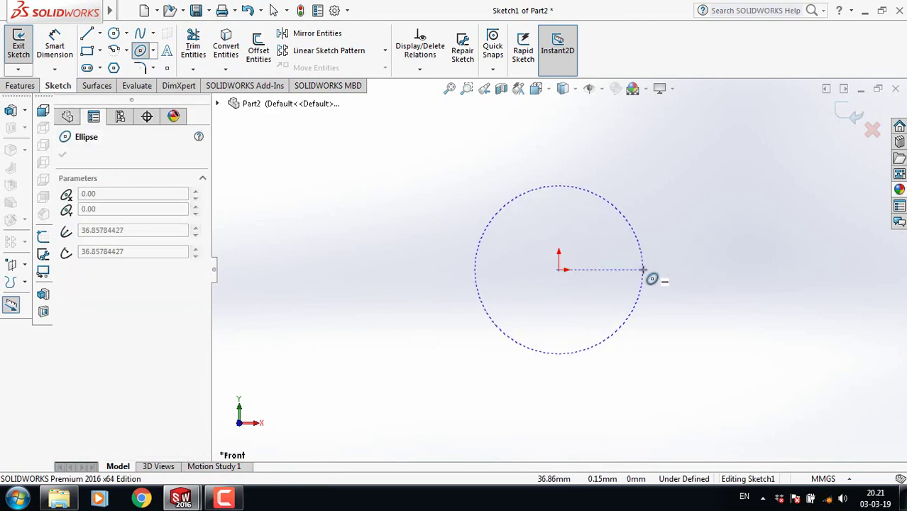
left_click(642, 270)
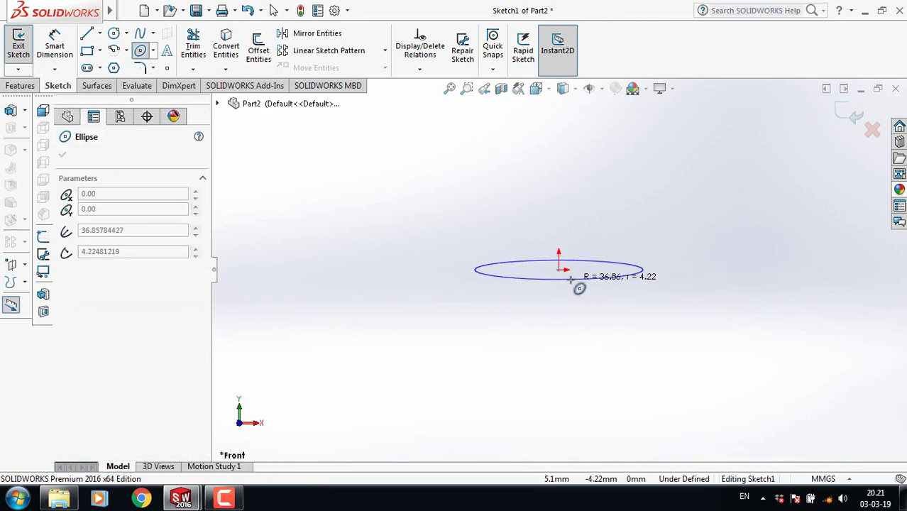
left_click(570, 279)
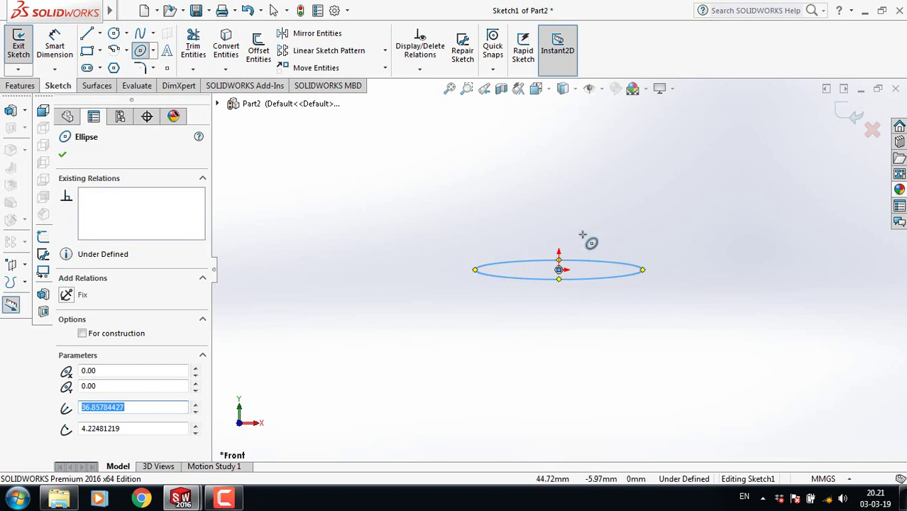
left_click(63, 156)
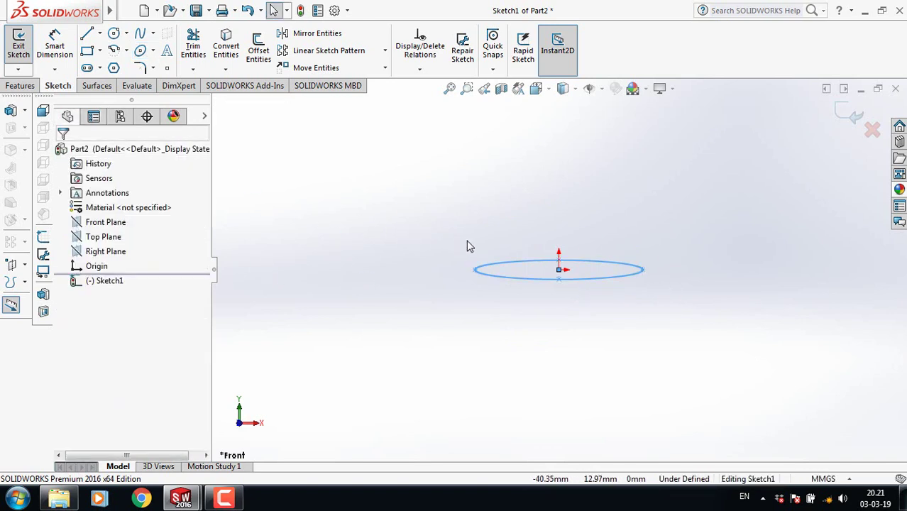
scroll(462, 242, "up", 2)
Exit the ellipse sketch and start a reference plane based on the Front Plane.
left_click(846, 123)
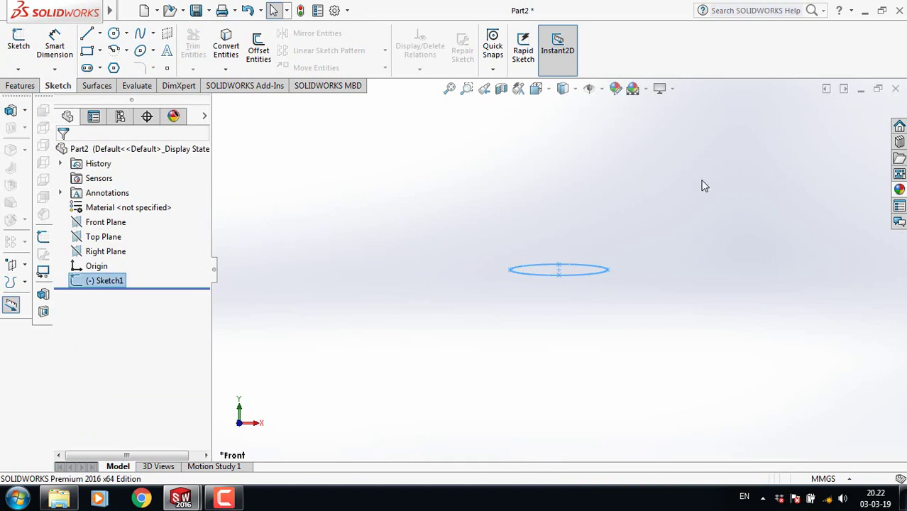
left_click(116, 224)
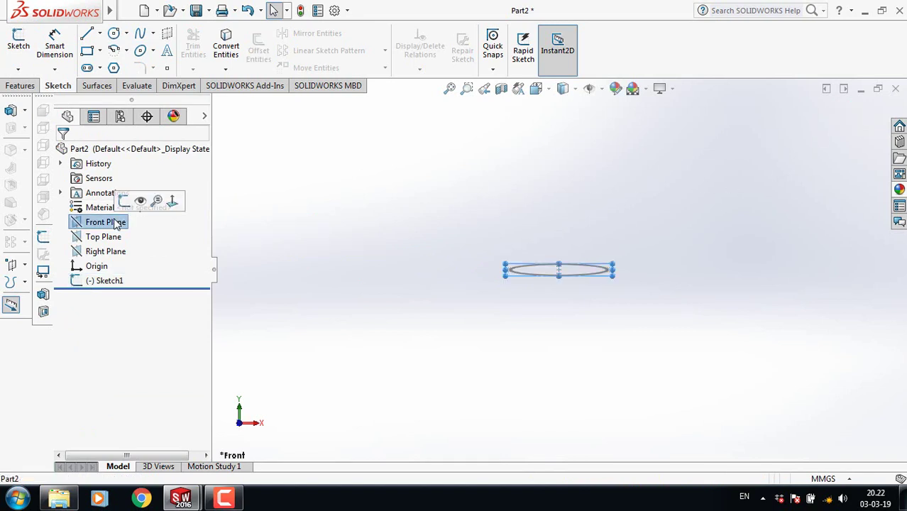
left_click(20, 86)
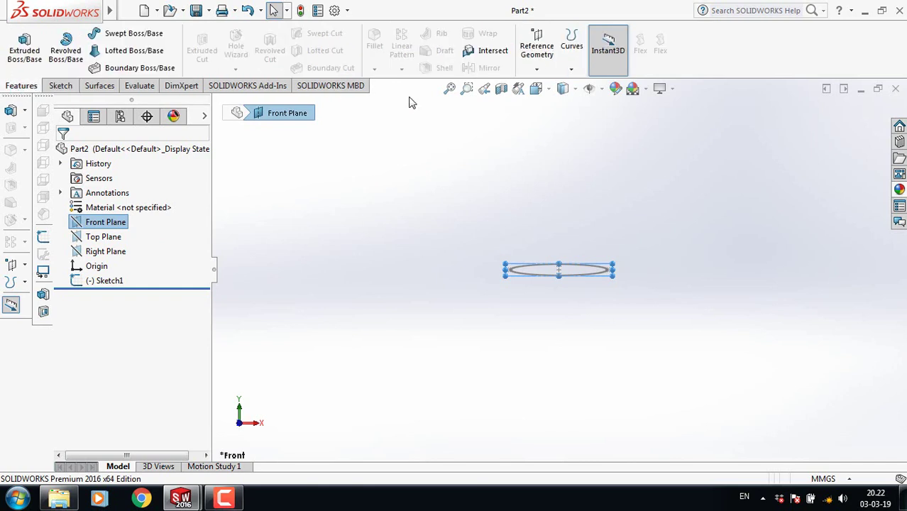
left_click(537, 71)
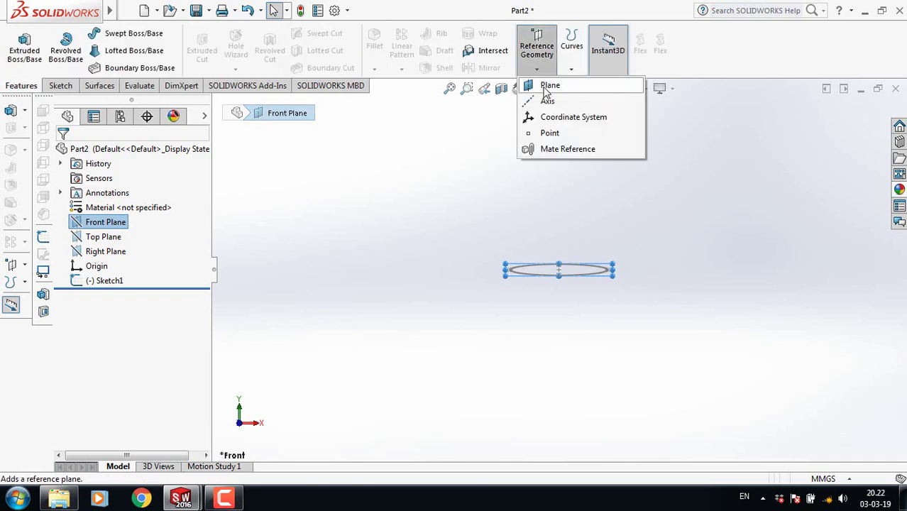
left_click(548, 86)
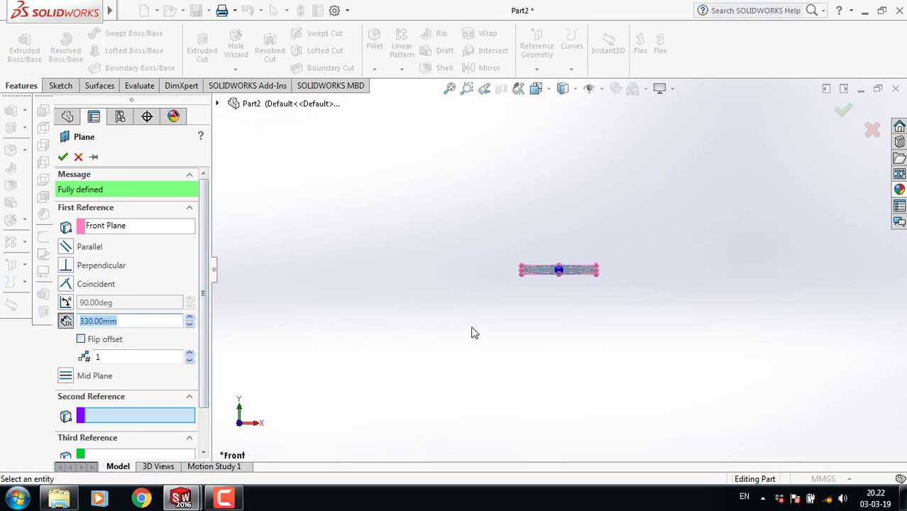
Set the plane's offset distance to 400 mm and accept Plane1.
middle_click_drag(517, 334, 530, 154)
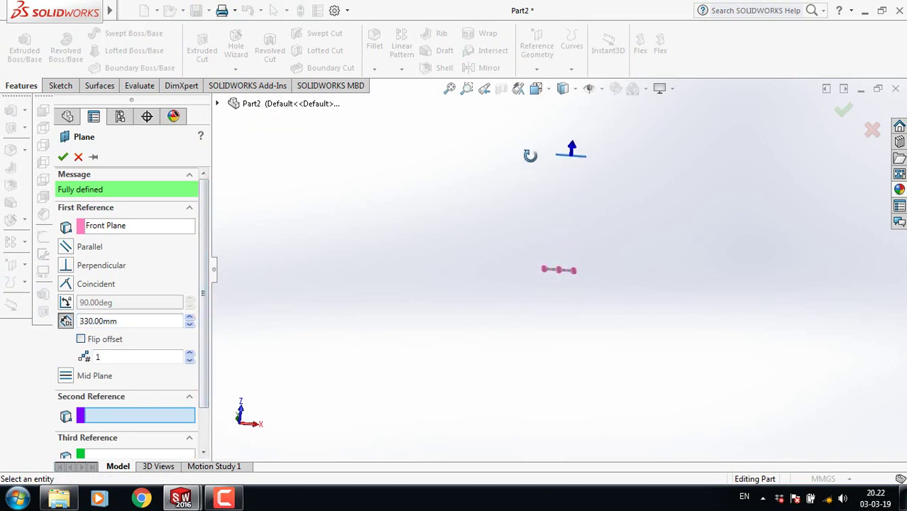
mouse_move(529, 103)
middle_mouse_down()
mouse_move(466, 302)
mouse_move(402, 381)
mouse_move(369, 392)
mouse_move(473, 444)
mouse_move(579, 365)
mouse_move(525, 292)
mouse_move(486, 296)
mouse_move(533, 285)
mouse_move(514, 288)
middle_mouse_up()
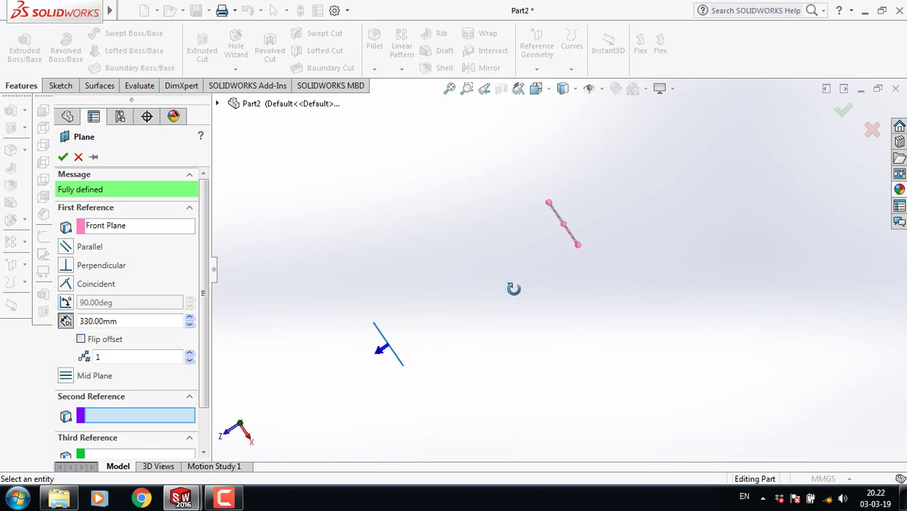
left_click(190, 318)
left_click(190, 318)
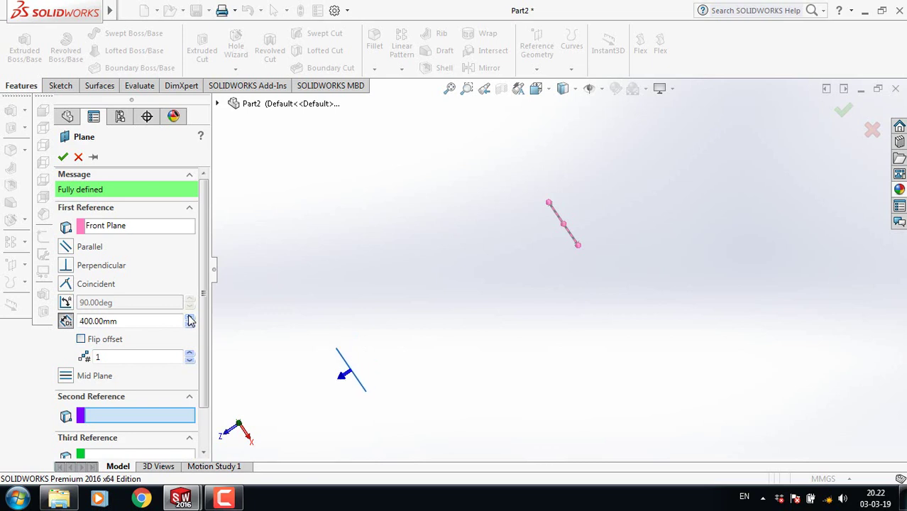
mouse_move(448, 357)
middle_mouse_down()
mouse_move(427, 353)
mouse_move(451, 347)
mouse_move(436, 350)
middle_mouse_up()
left_click(63, 157)
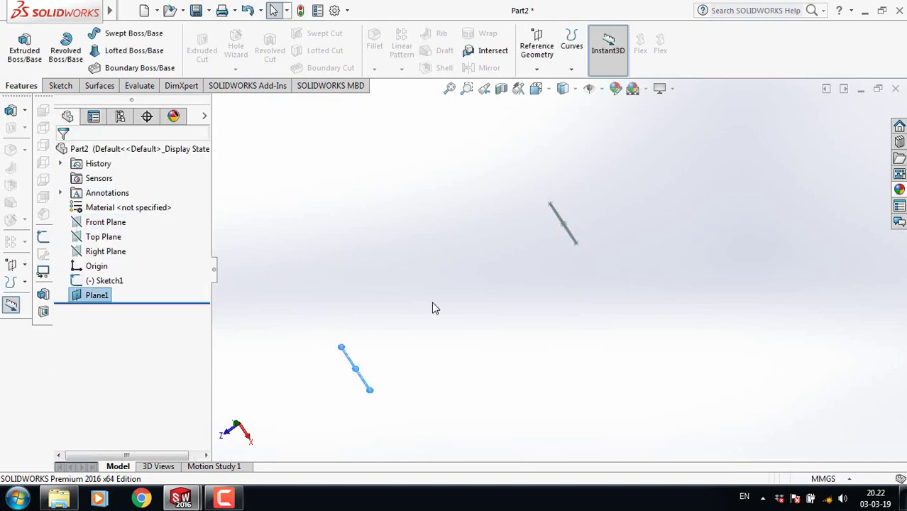
View Plane1 face-on and sketch a single point at the origin.
key("space")
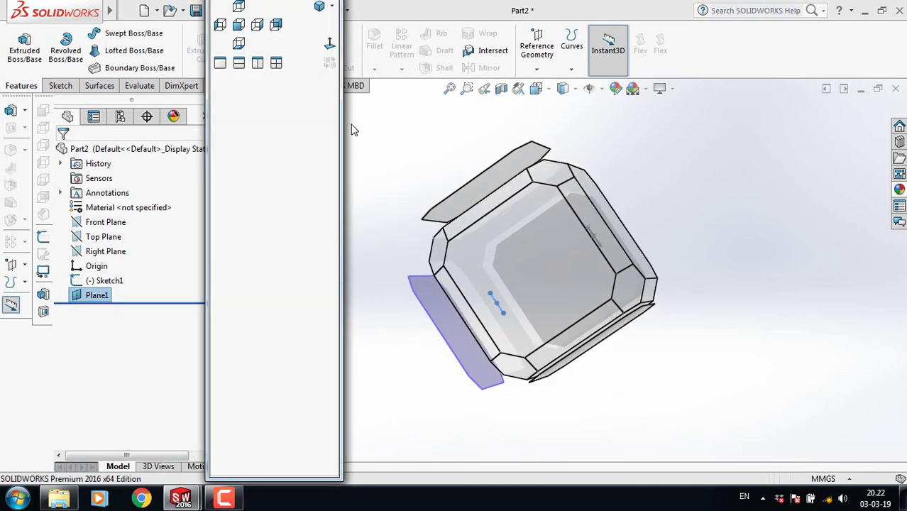
left_click(331, 46)
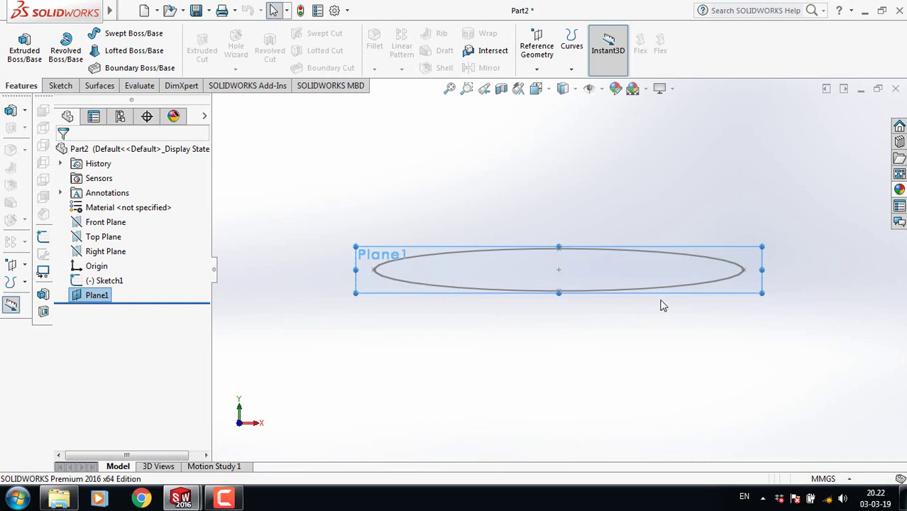
left_click(61, 85)
left_click(168, 71)
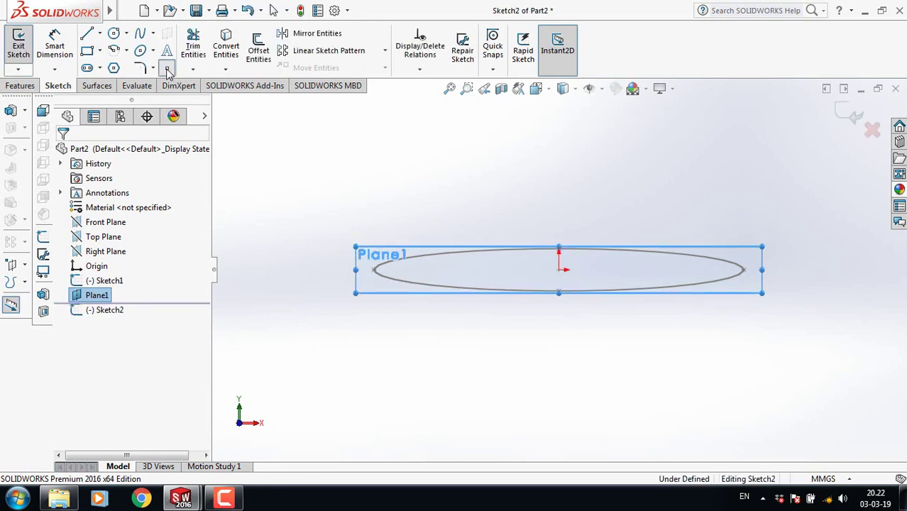
left_click(559, 270)
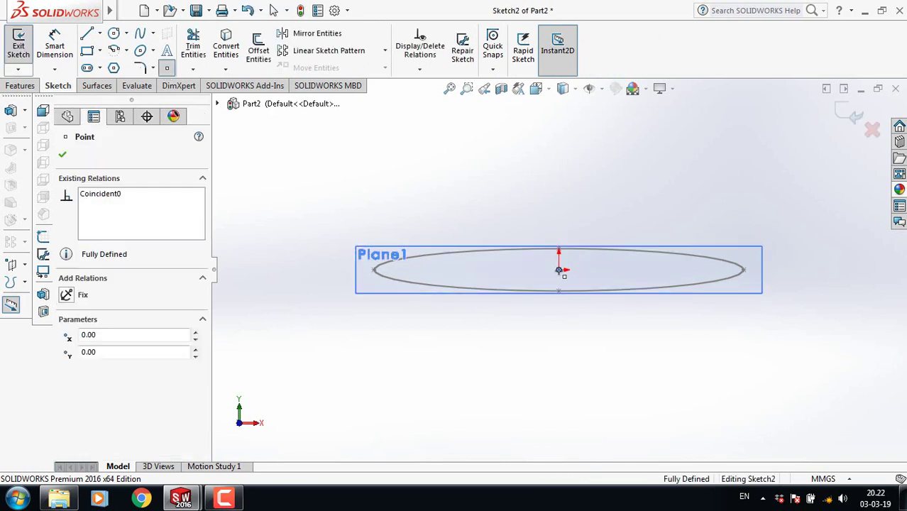
left_click(63, 157)
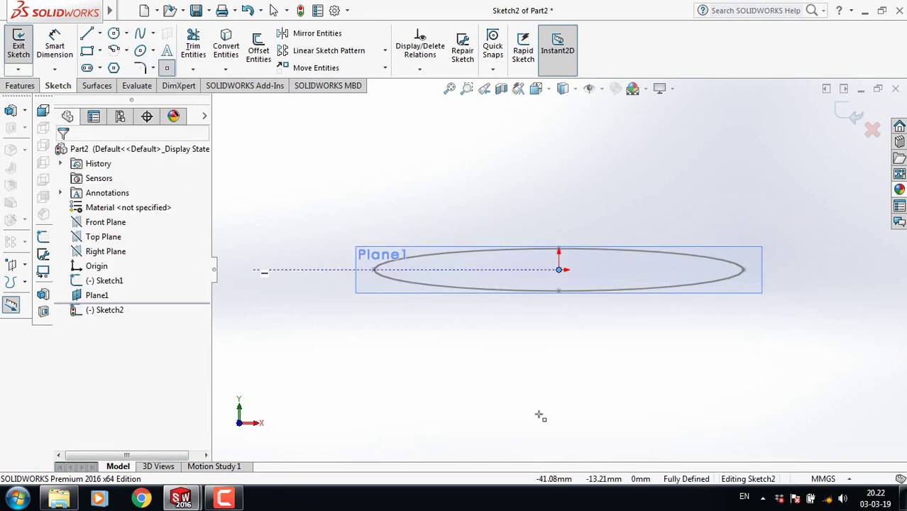
Exit Sketch2 and orbit to view both profiles.
middle_click_drag(539, 416, 692, 323)
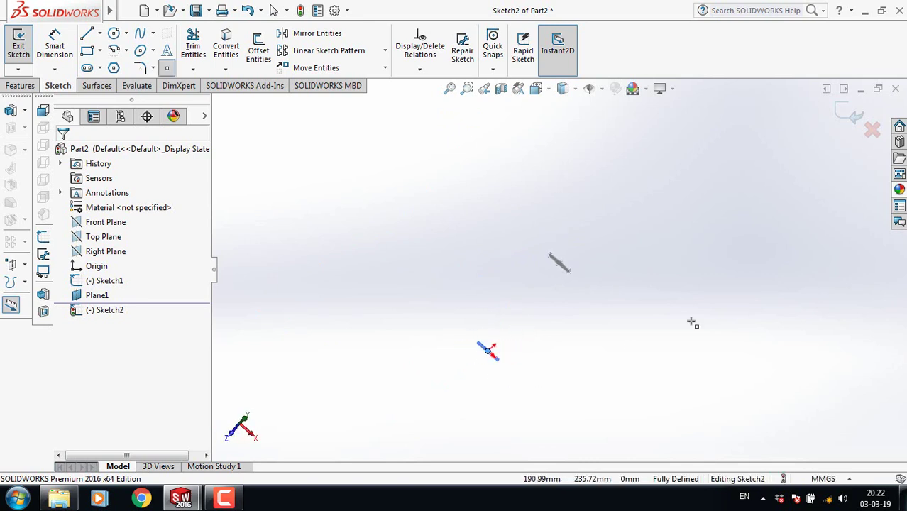
left_click(849, 117)
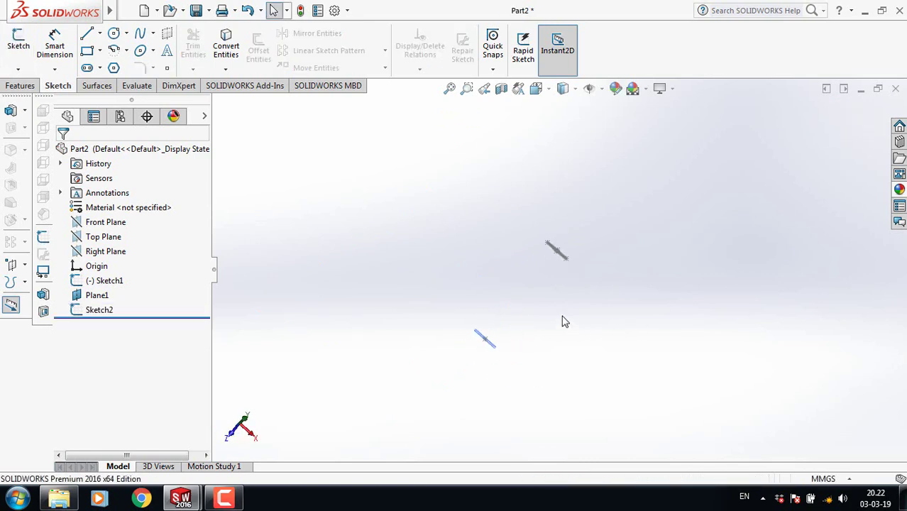
scroll(559, 318, "down", 2)
middle_click_drag(540, 302, 523, 304)
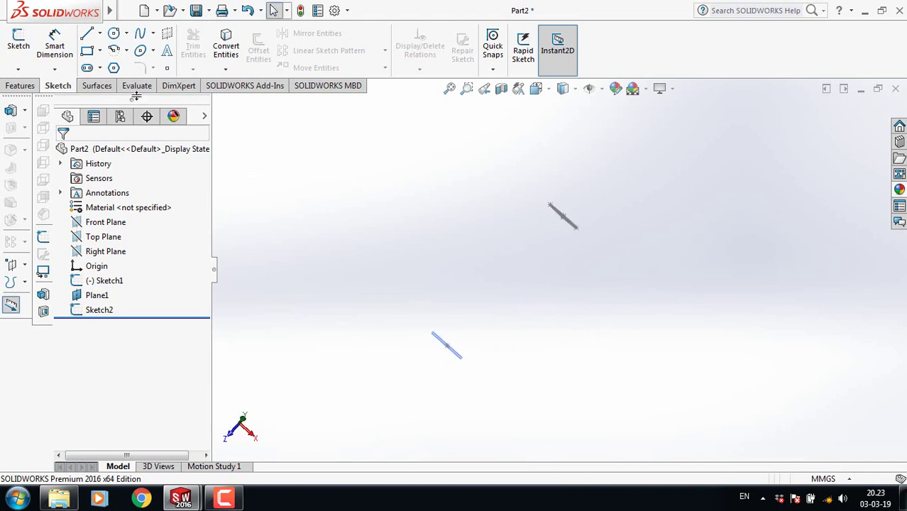
On the Top Plane, draw a straight two-point spline from the blade tip down to Plane1.
left_click(104, 237)
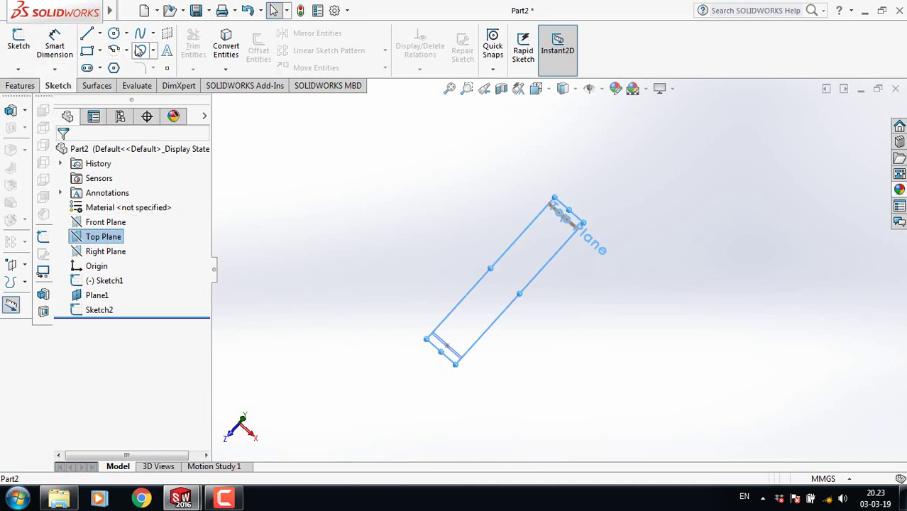
left_click(141, 37)
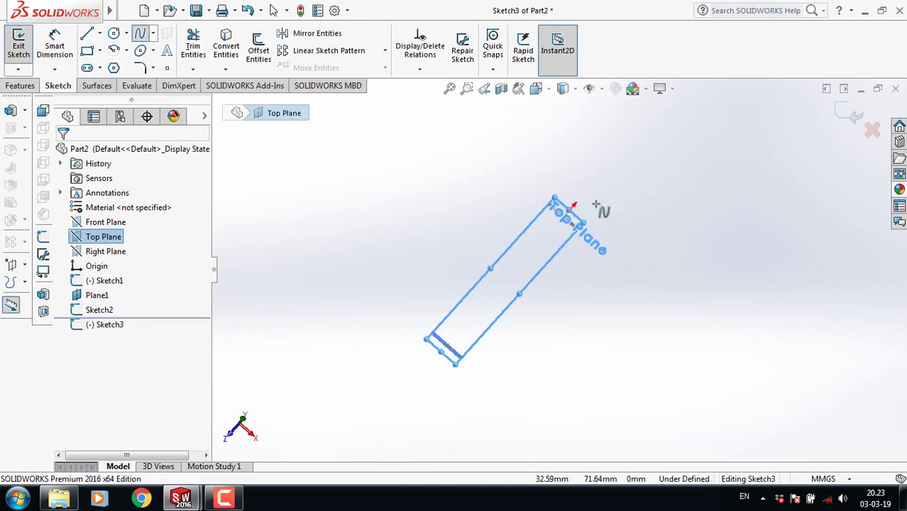
scroll(602, 193, "down", 3)
scroll(510, 221, "down", 2)
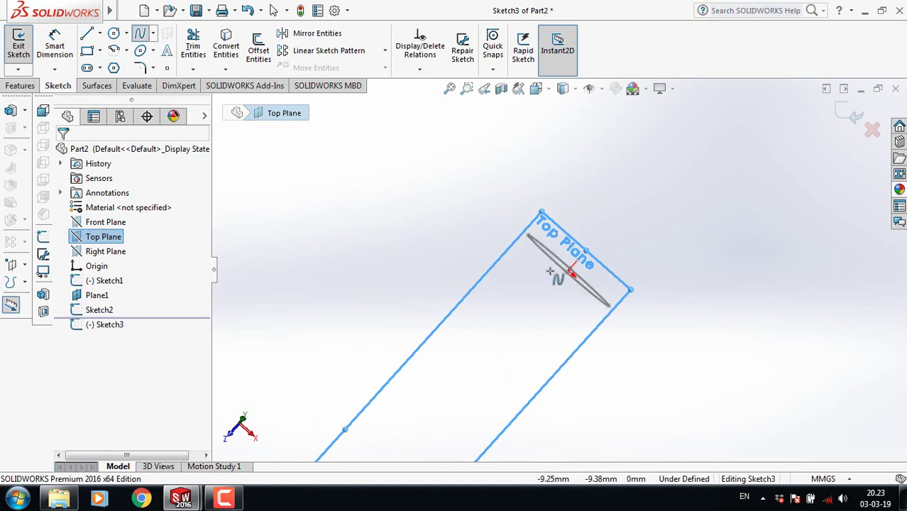
left_click(534, 243)
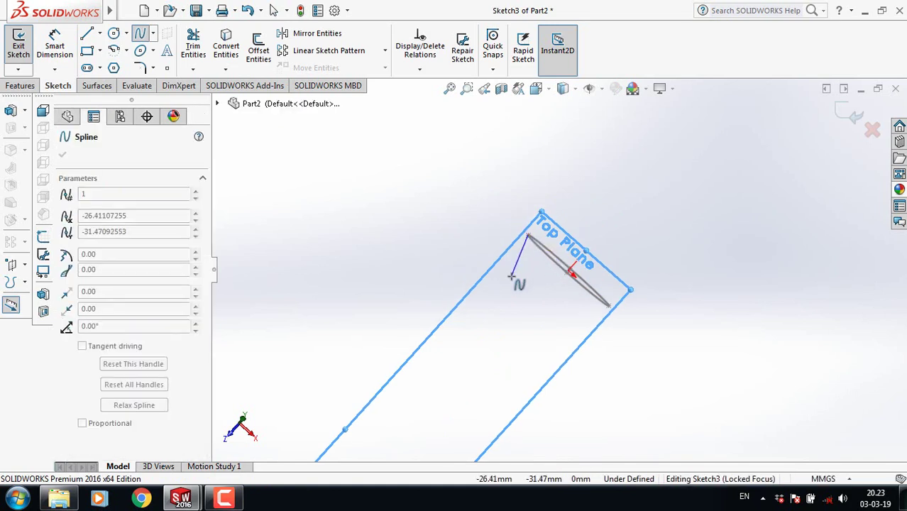
scroll(511, 275, "up", 2)
scroll(507, 266, "up", 3)
scroll(497, 339, "down", 4)
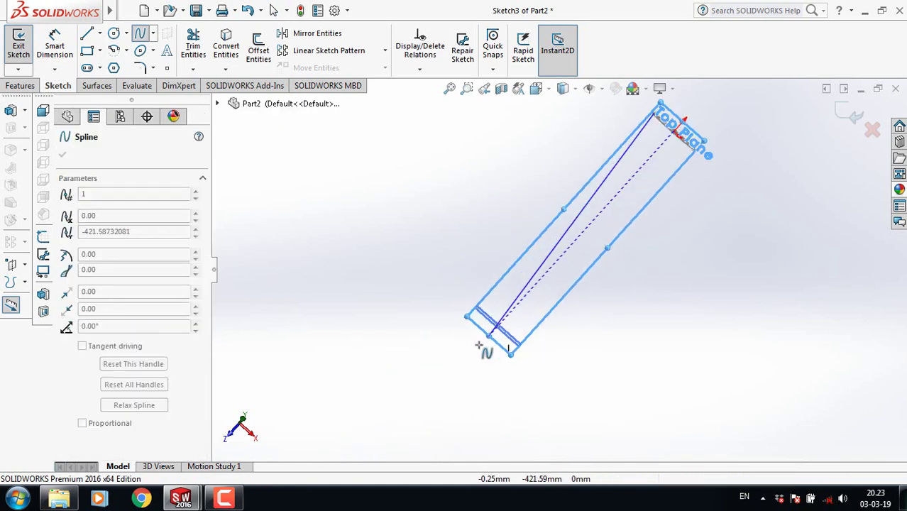
scroll(495, 333, "down", 3)
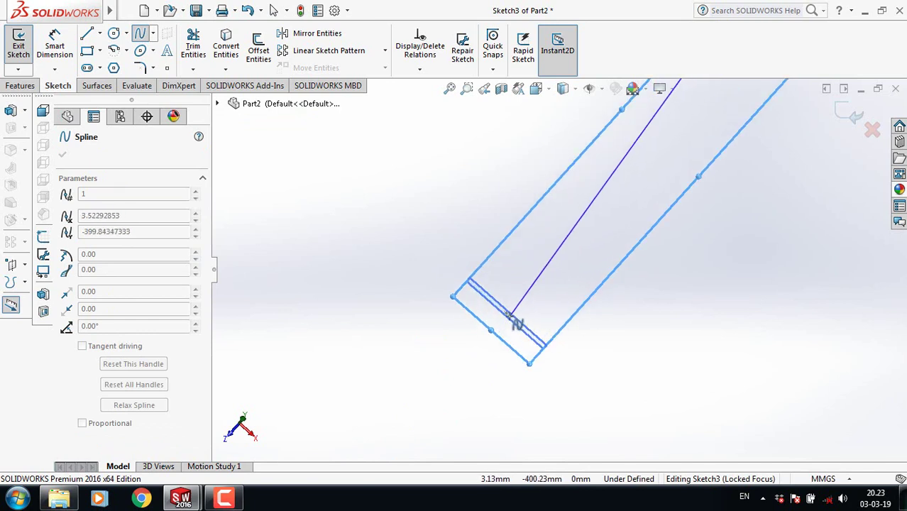
left_click(506, 313)
right_click(508, 316)
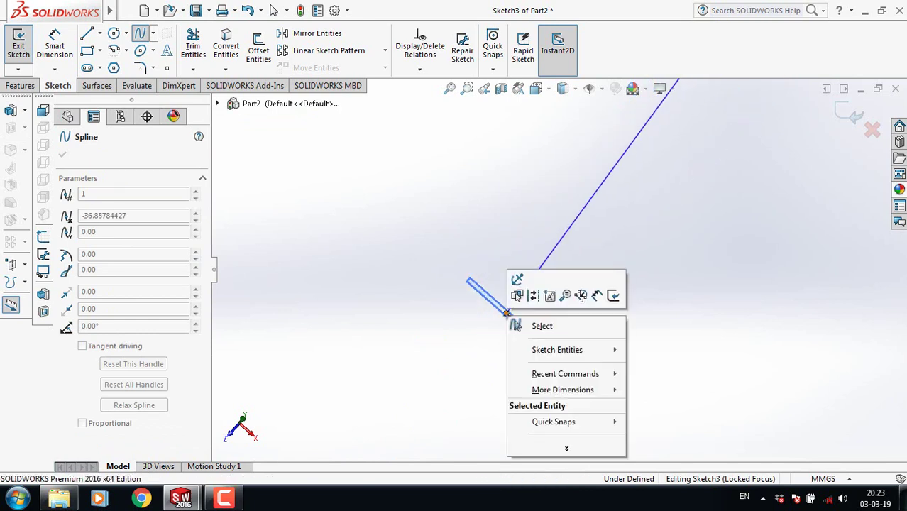
left_click(535, 326)
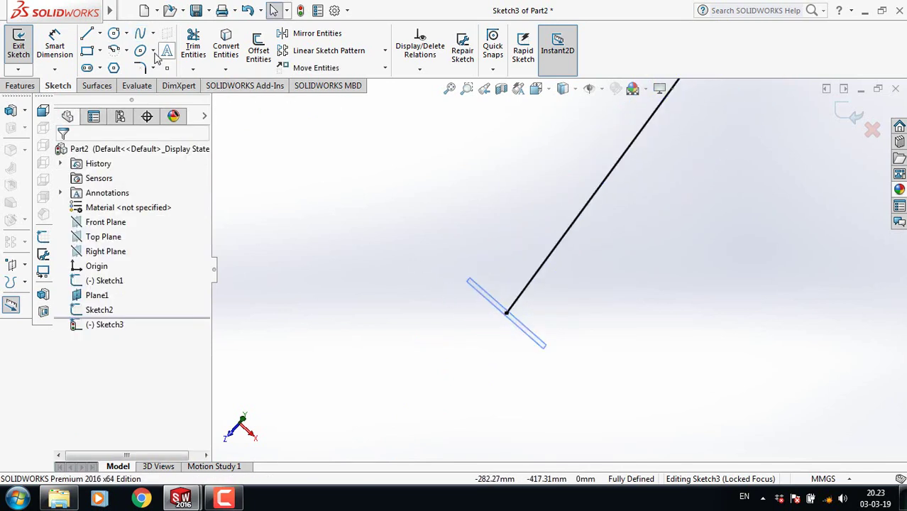
Draw a second, curved spline from the tip through a bend point back to the root.
left_click(140, 33)
scroll(640, 338, "up", 3)
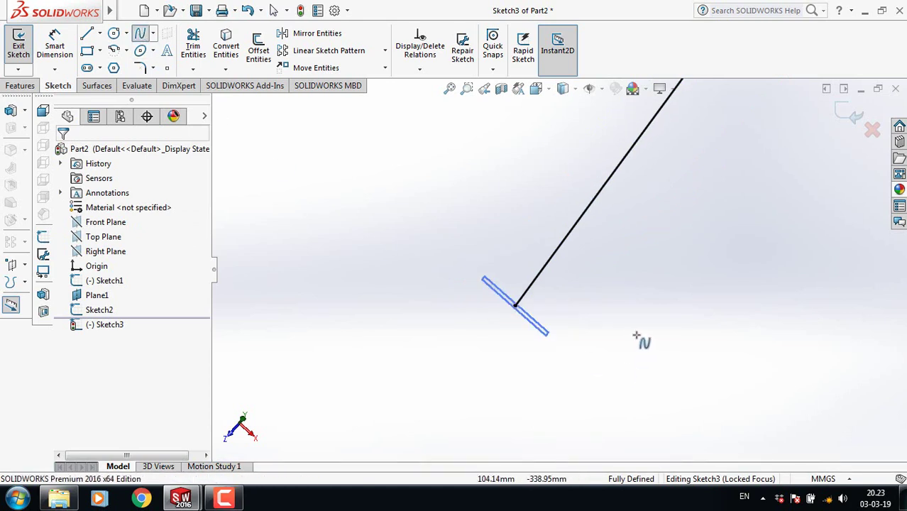
scroll(679, 176, "down", 5)
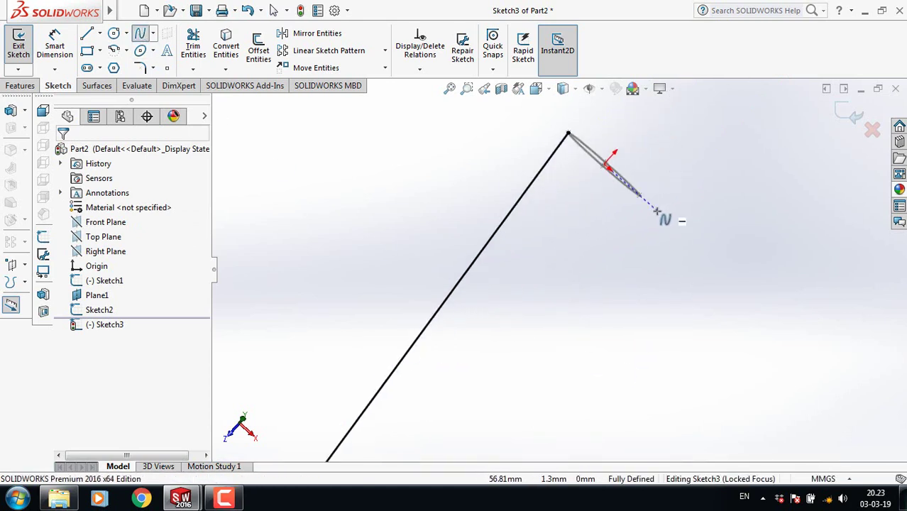
left_click(639, 196)
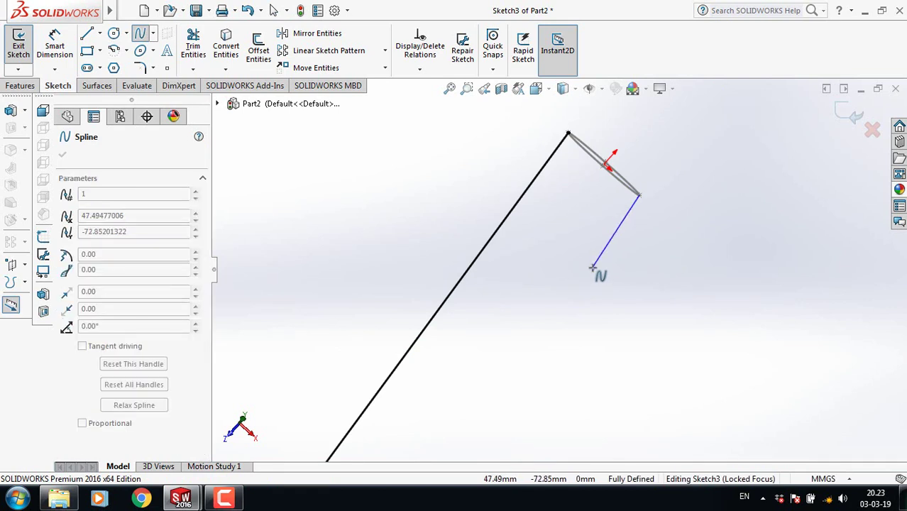
scroll(599, 269, "up", 2)
scroll(550, 306, "up", 2)
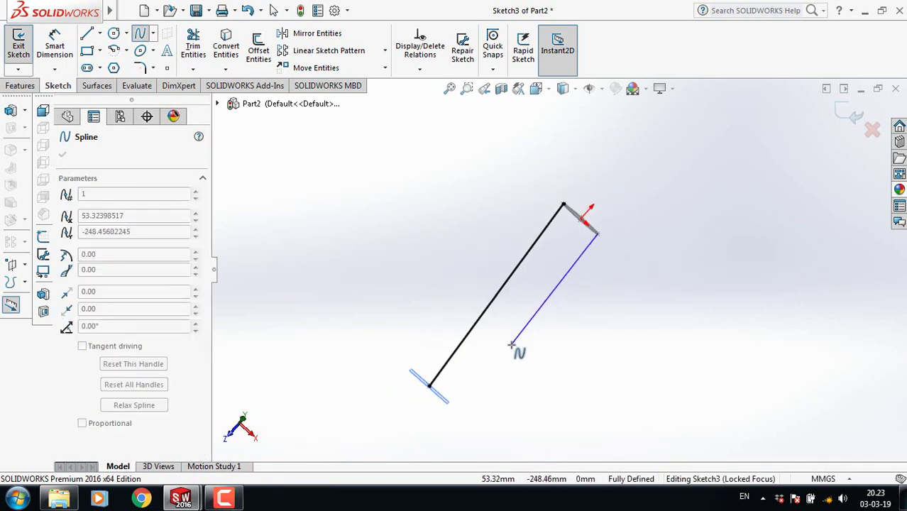
left_click(511, 345)
scroll(455, 373, "down", 5)
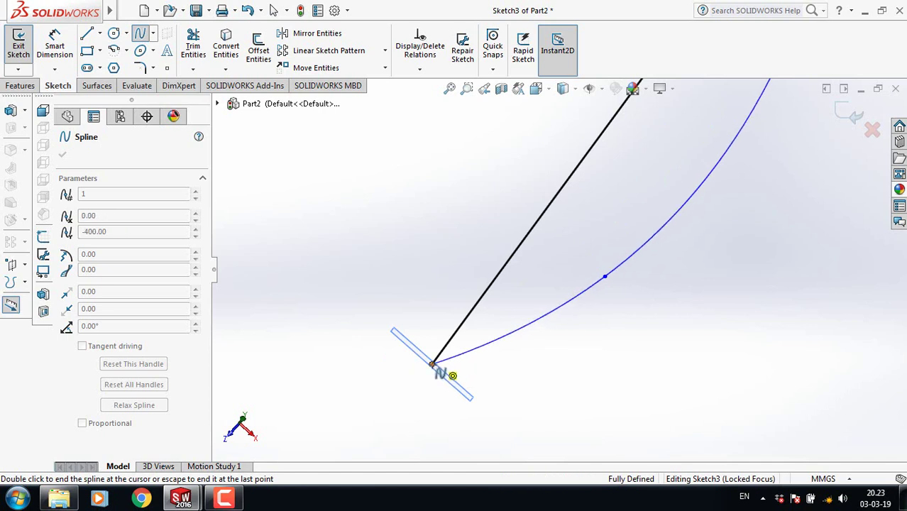
right_click(435, 370)
left_click(470, 372)
scroll(466, 371, "down", 3)
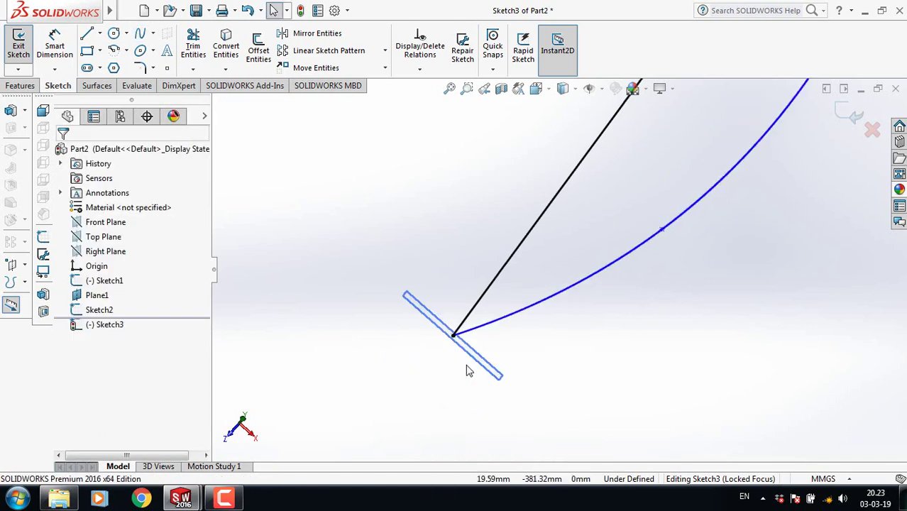
Drag the curved spline's tangent handles near the root to reshape the edge.
mouse_move(508, 276)
middle_mouse_down()
mouse_move(570, 269)
mouse_move(651, 221)
mouse_move(607, 227)
mouse_move(641, 276)
mouse_move(543, 315)
mouse_move(593, 304)
mouse_move(558, 287)
mouse_move(583, 264)
mouse_move(583, 281)
middle_mouse_up()
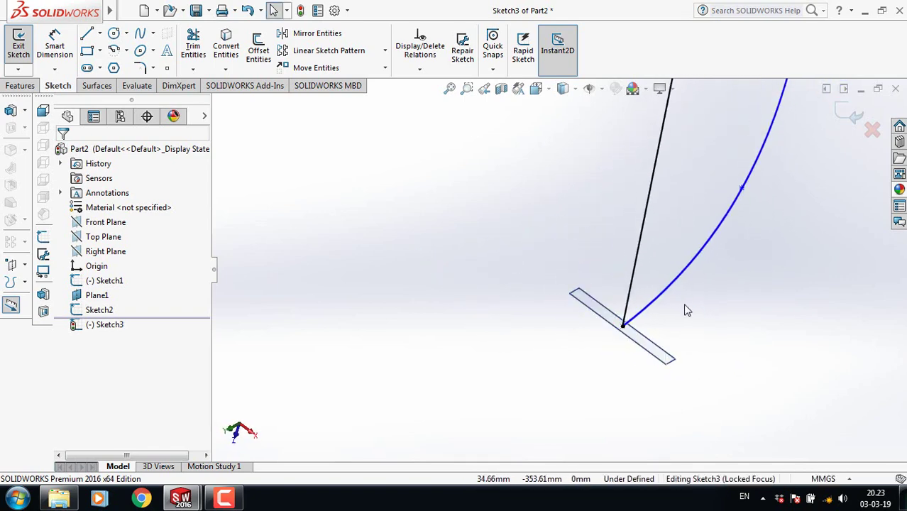
scroll(685, 309, "down", 2)
scroll(667, 309, "down", 4)
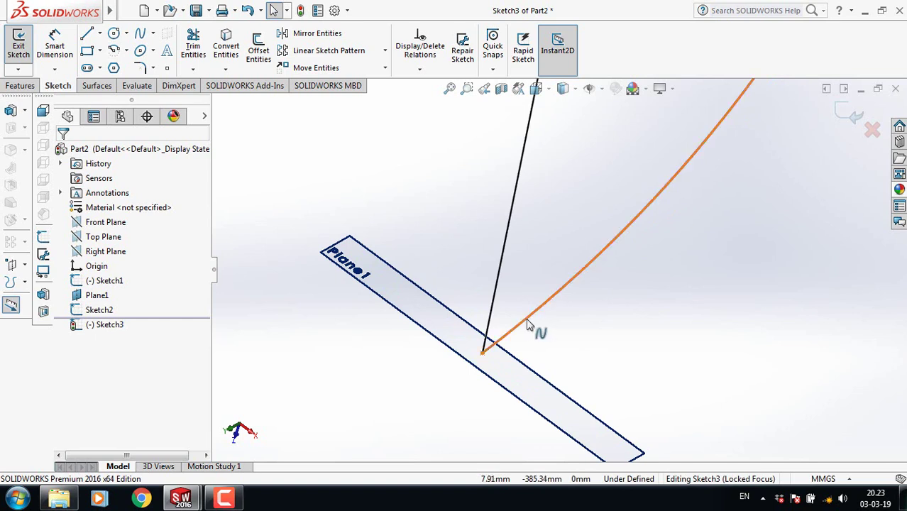
left_click(529, 325)
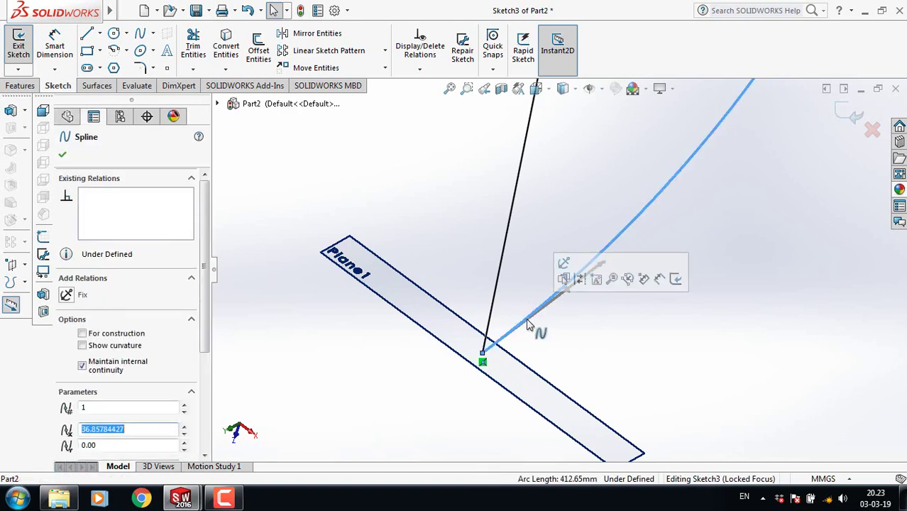
left_click(565, 298)
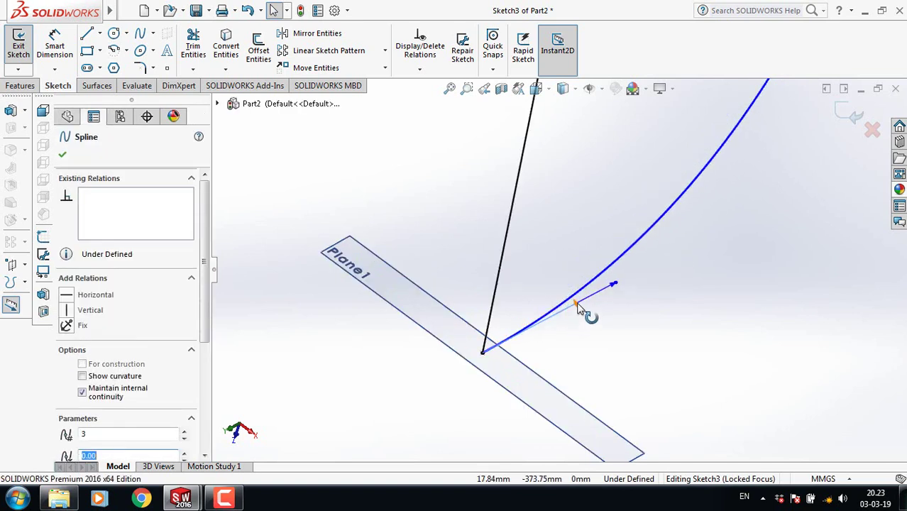
left_click_drag(579, 307, 516, 378)
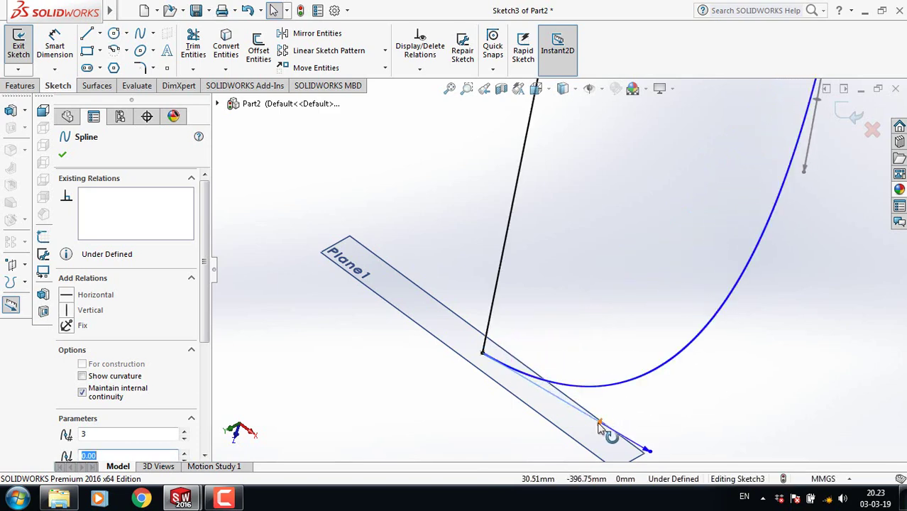
left_click_drag(600, 426, 604, 429)
key("Escape")
middle_click_drag(608, 432, 630, 444)
left_click_drag(601, 417, 523, 370)
middle_click_drag(572, 339, 553, 265)
left_click(549, 255)
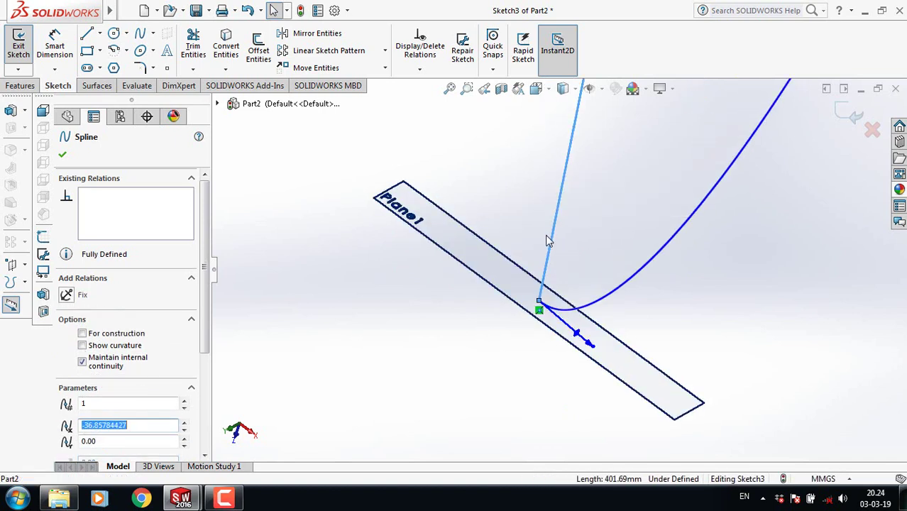
Tilt the straight spline's root tangent upward so both edges blend at Plane1.
left_click(531, 237)
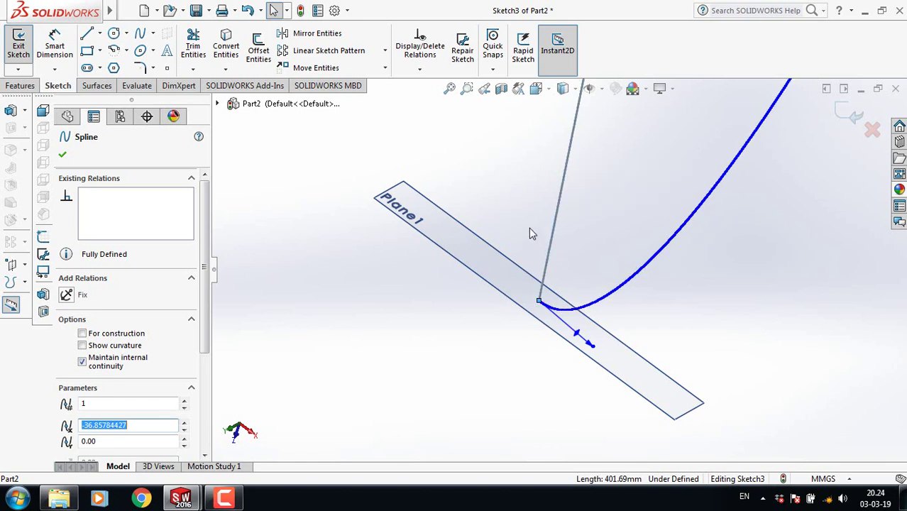
left_click(558, 217)
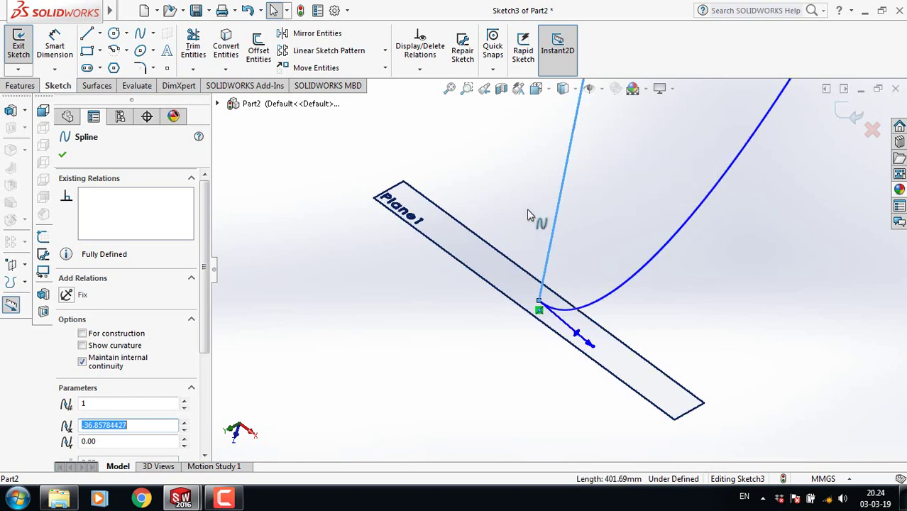
key("Left")
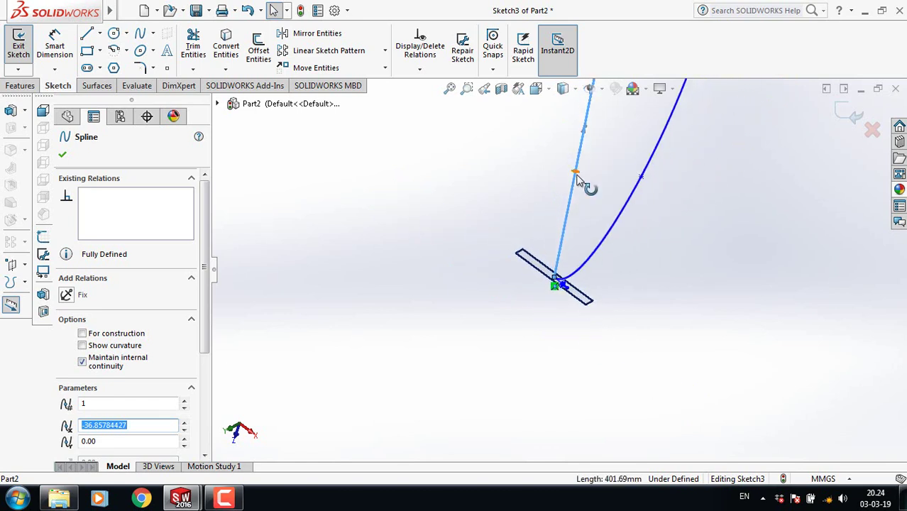
mouse_move(578, 178)
left_mouse_down()
mouse_move(572, 204)
mouse_move(566, 135)
mouse_move(544, 218)
mouse_move(524, 252)
mouse_move(508, 256)
mouse_move(506, 241)
left_mouse_up()
middle_click_drag(506, 241, 575, 252)
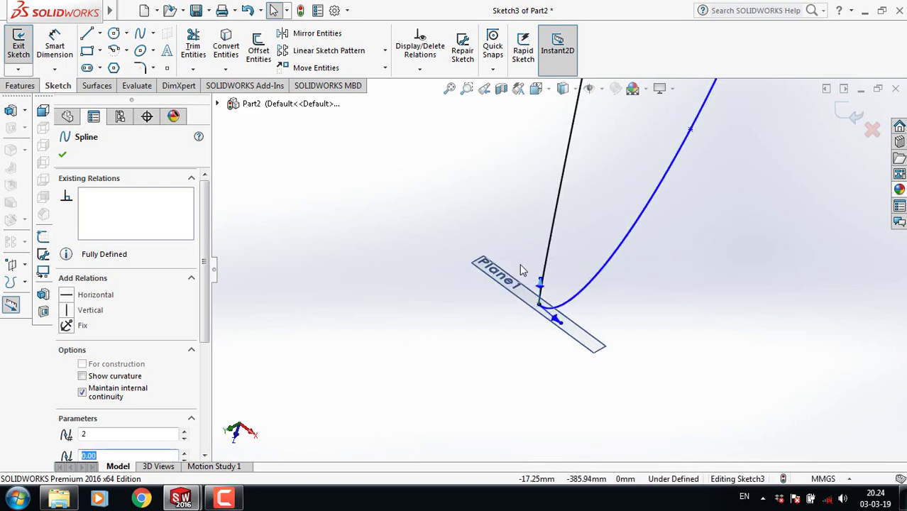
scroll(542, 286, "down", 5)
left_click_drag(546, 271, 468, 288)
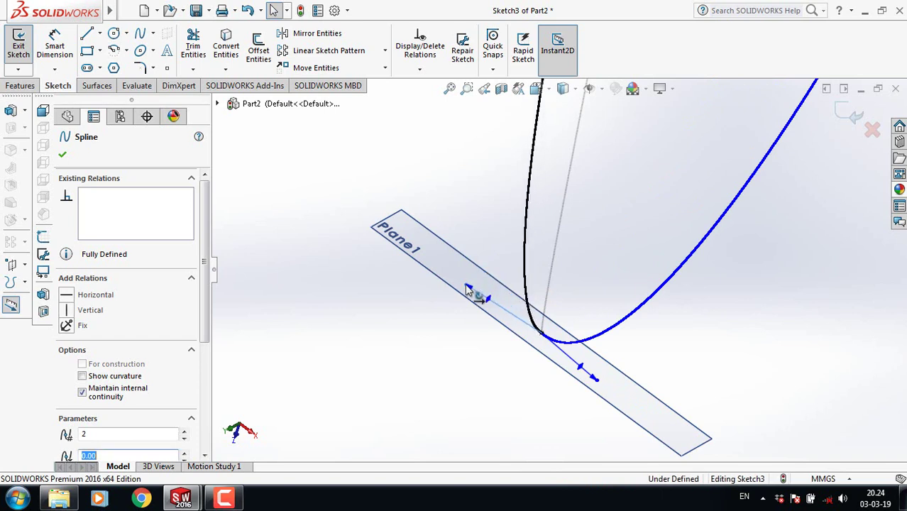
middle_click_drag(468, 289, 612, 135)
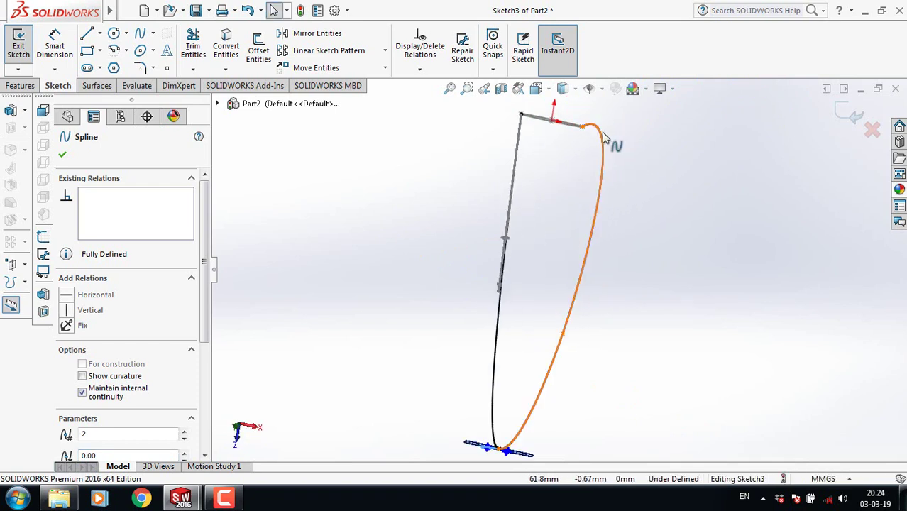
Make the curved edge run straight down from the tip and slide its spline point lower.
left_click(603, 139)
left_click_drag(611, 115, 587, 157)
scroll(589, 284, "down", 3)
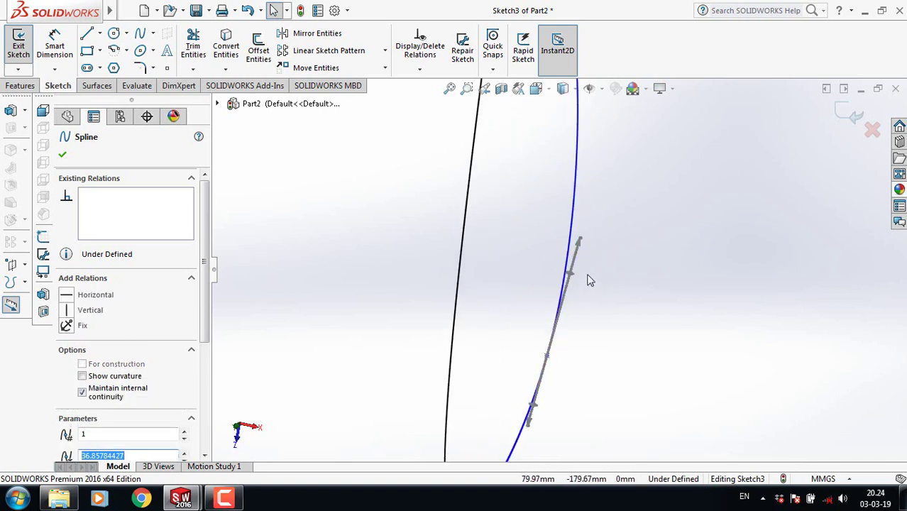
scroll(589, 284, "up", 4)
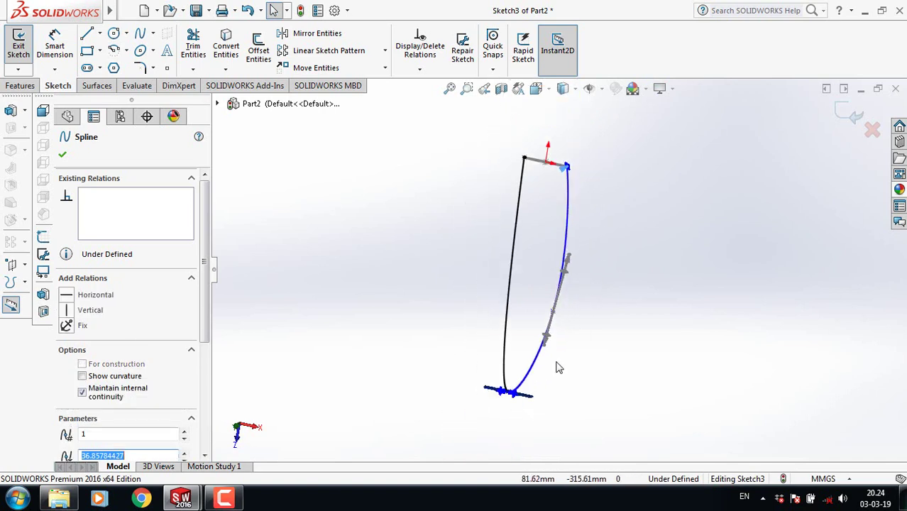
left_click(550, 326)
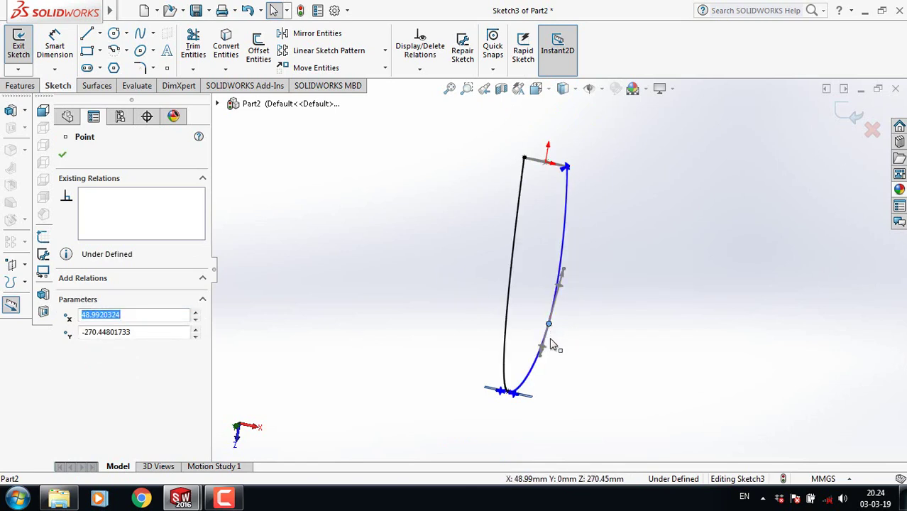
left_click_drag(550, 338, 550, 355)
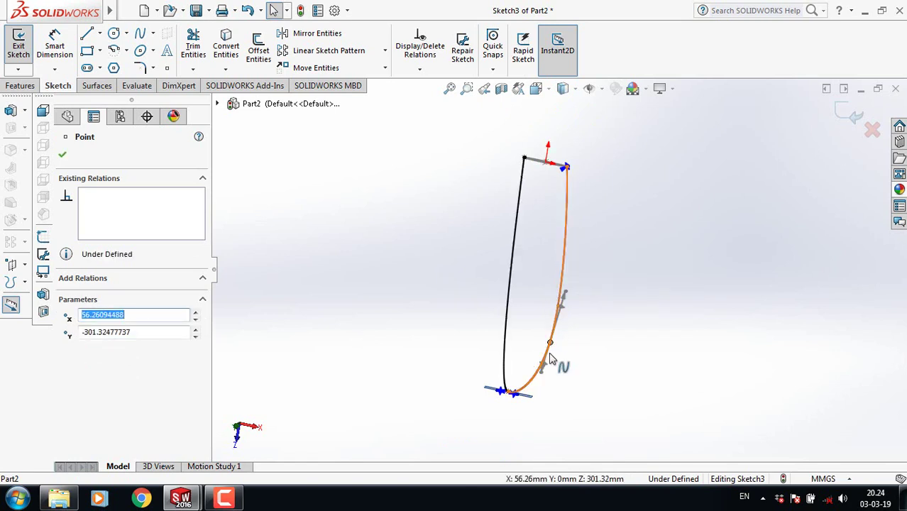
left_click(553, 357)
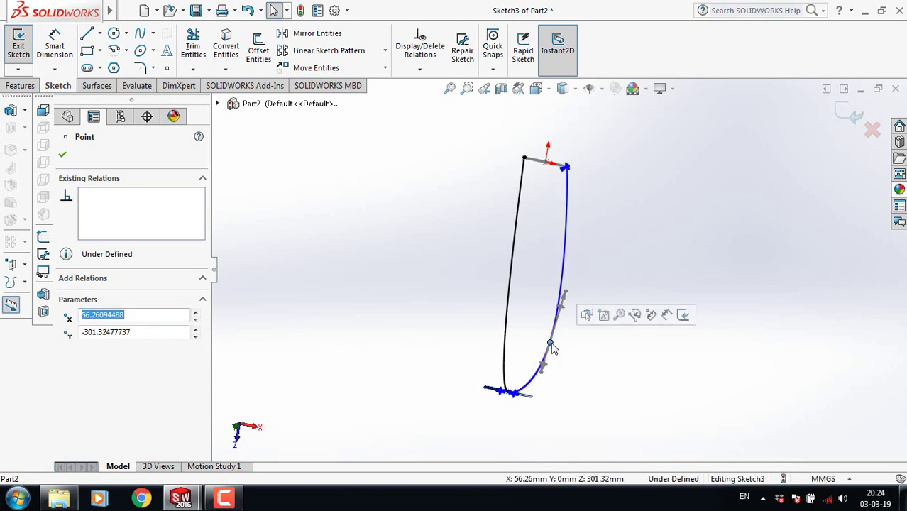
middle_click_drag(585, 331, 565, 324)
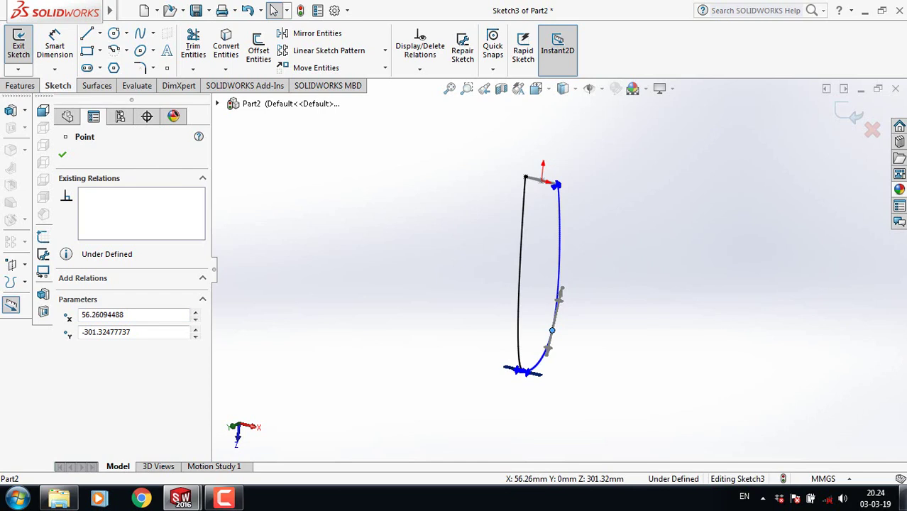
left_click(63, 156)
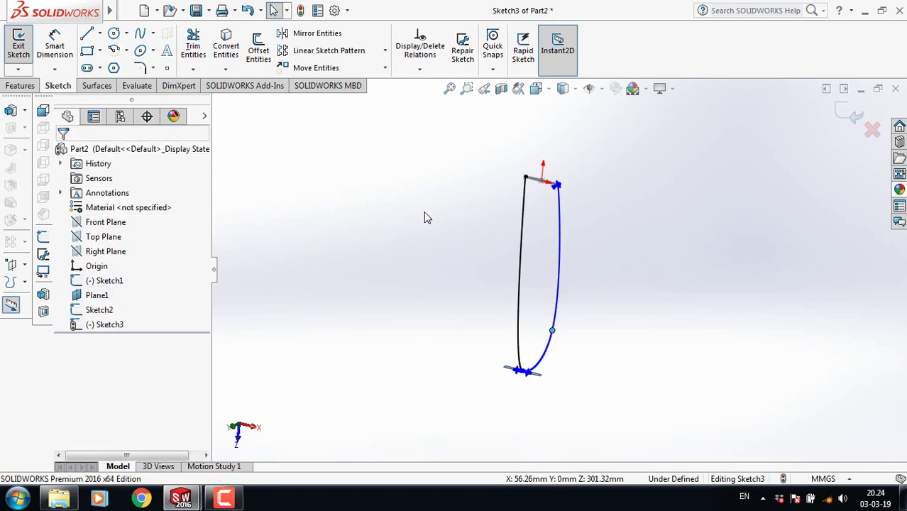
Hide Plane1 and exit Sketch3.
scroll(616, 227, "down", 2)
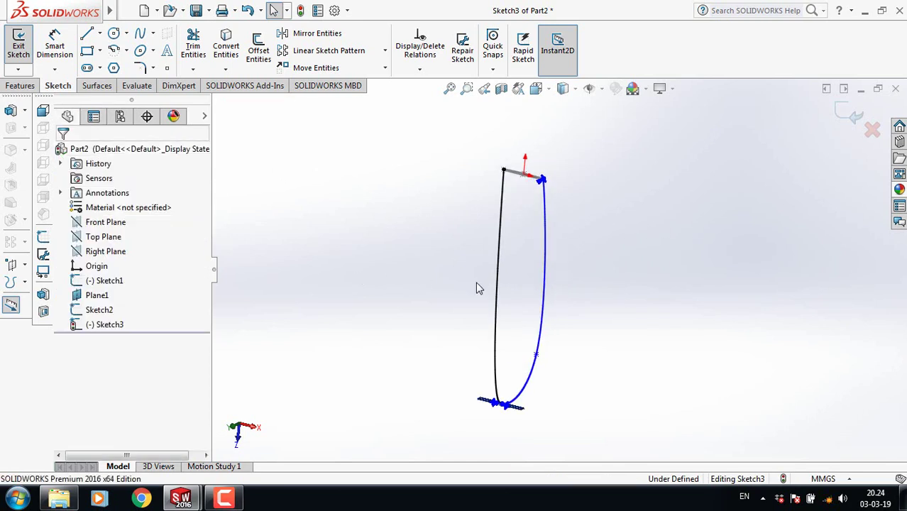
right_click(103, 294)
left_click(126, 254)
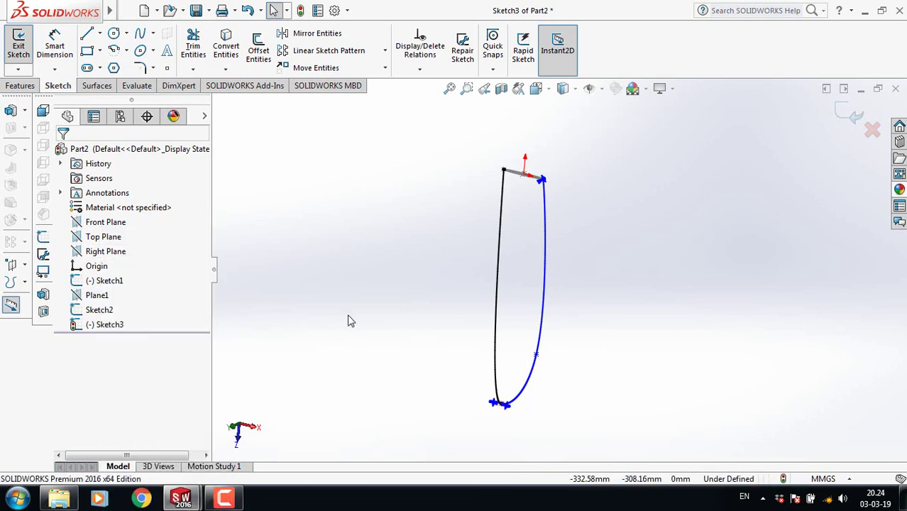
left_click(853, 118)
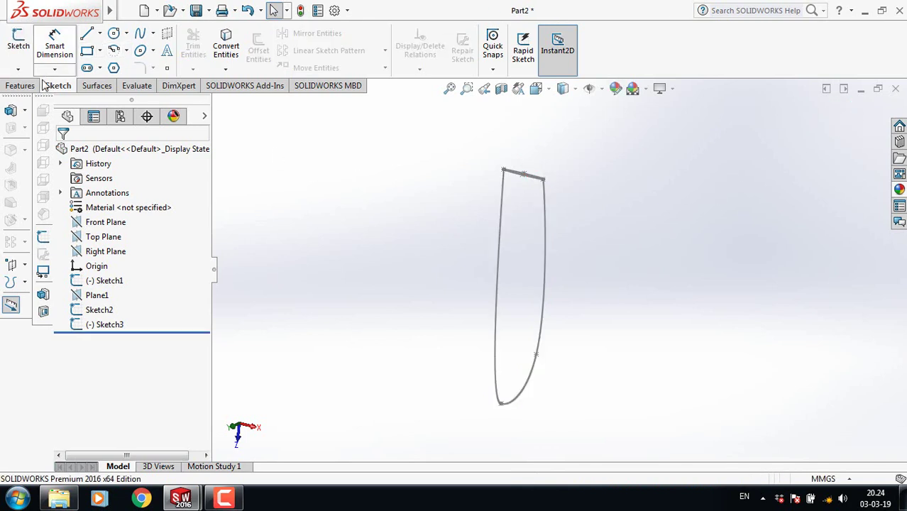
Start a loft using Sketch1's ellipse and the tip point as profiles.
left_click(21, 86)
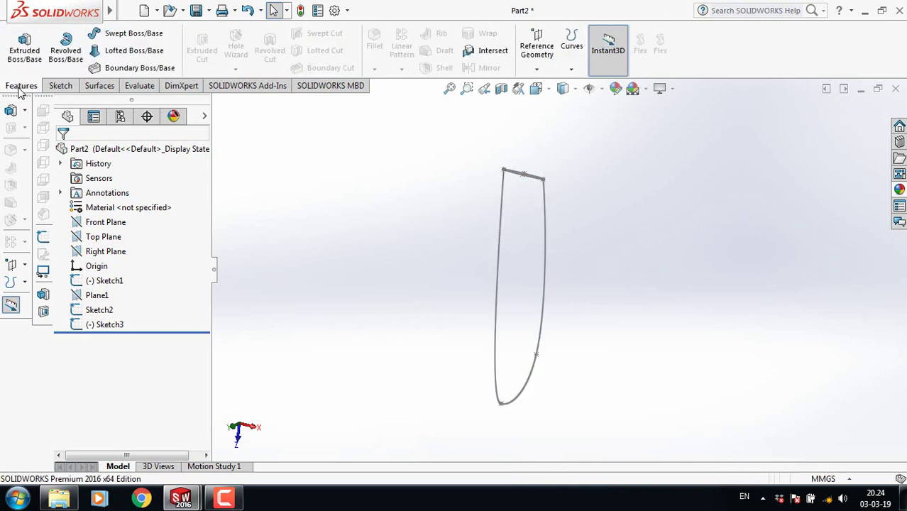
left_click(123, 53)
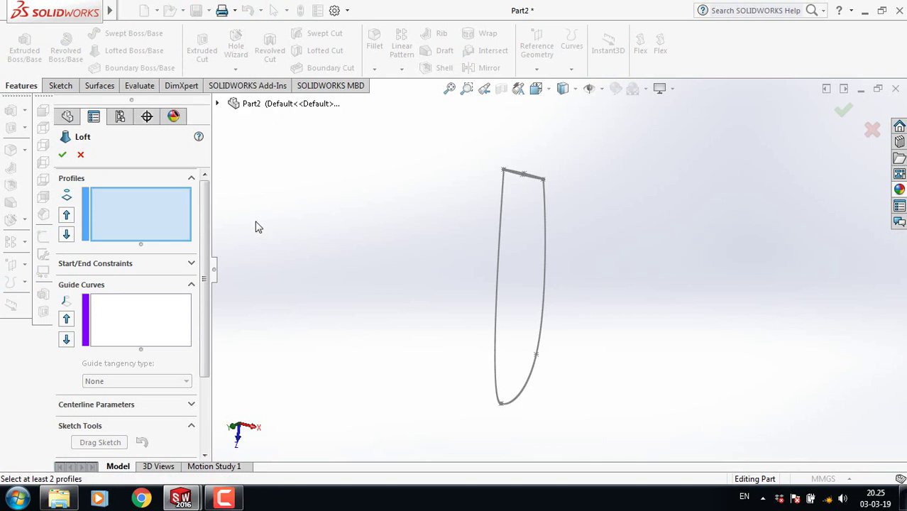
left_click(163, 212)
left_click(532, 179)
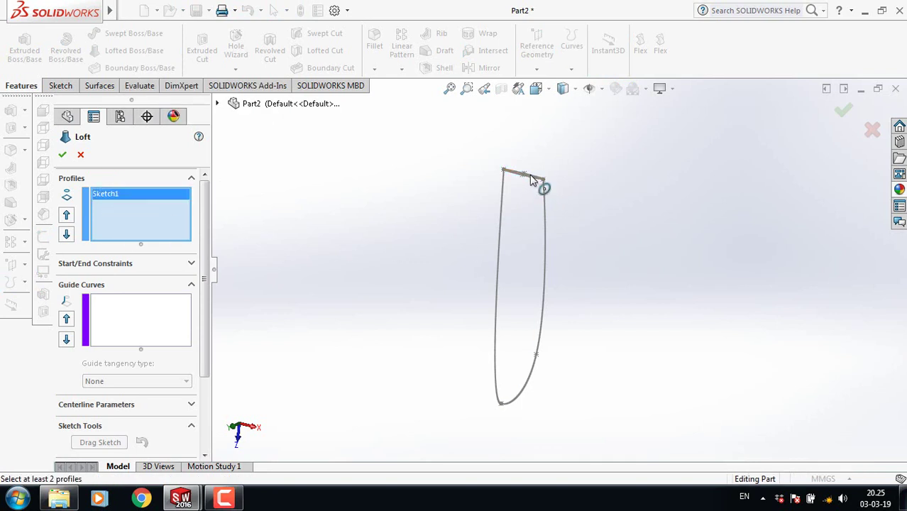
scroll(509, 426, "down", 6)
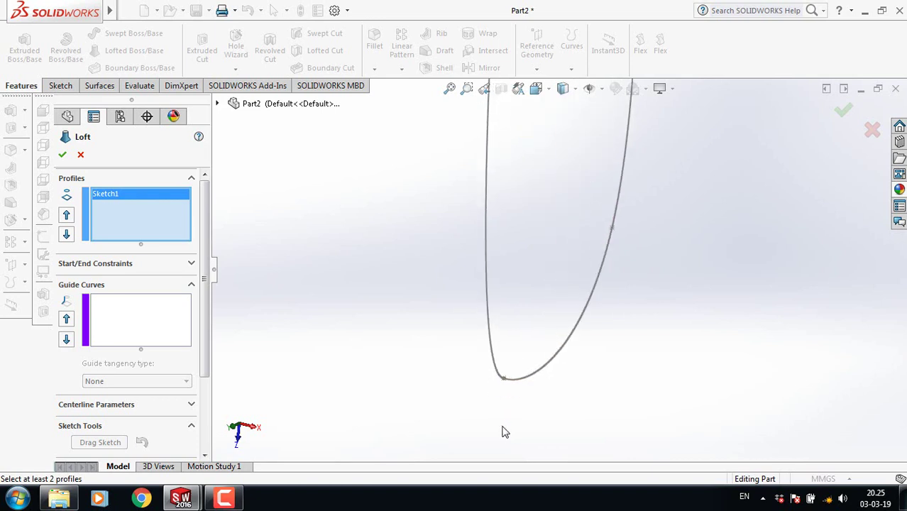
left_click(510, 340)
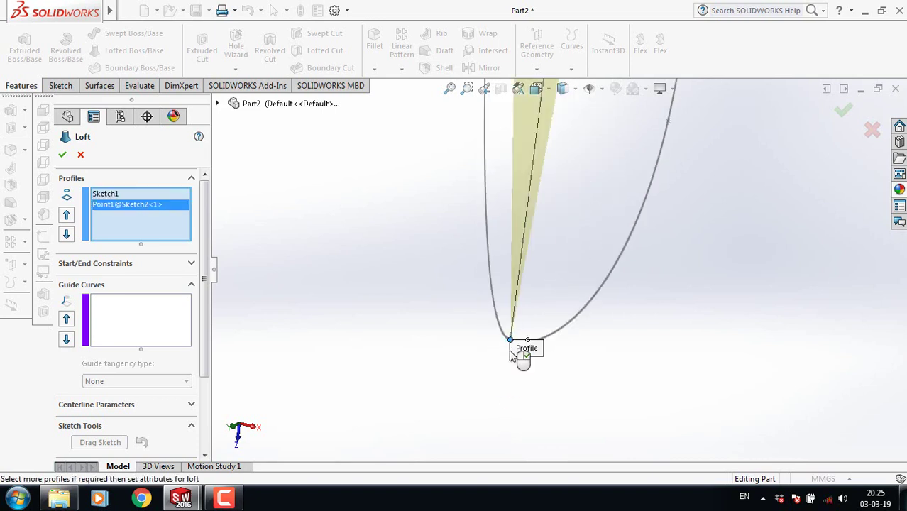
middle_click_drag(515, 358, 511, 369)
scroll(678, 169, "up", 2)
scroll(668, 126, "down", 3)
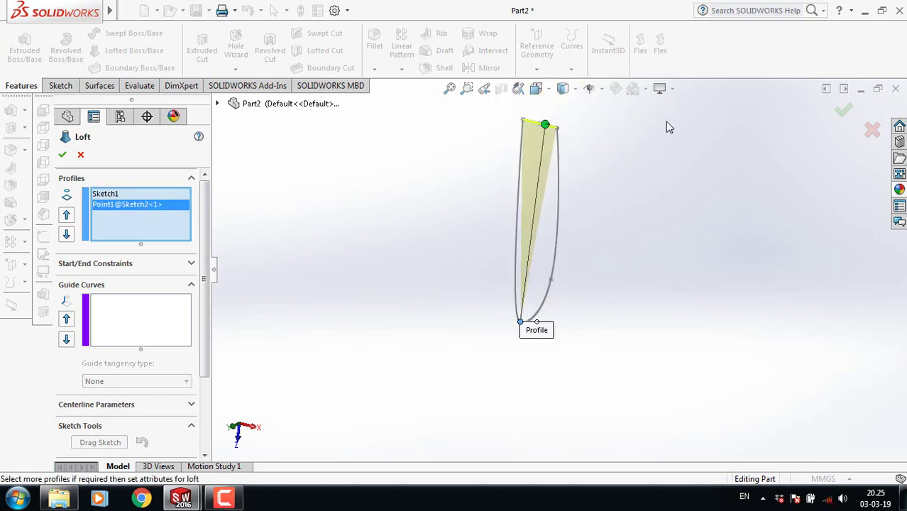
Add the straight and curved blade edges as guide curves and create Loft1.
left_click(129, 313)
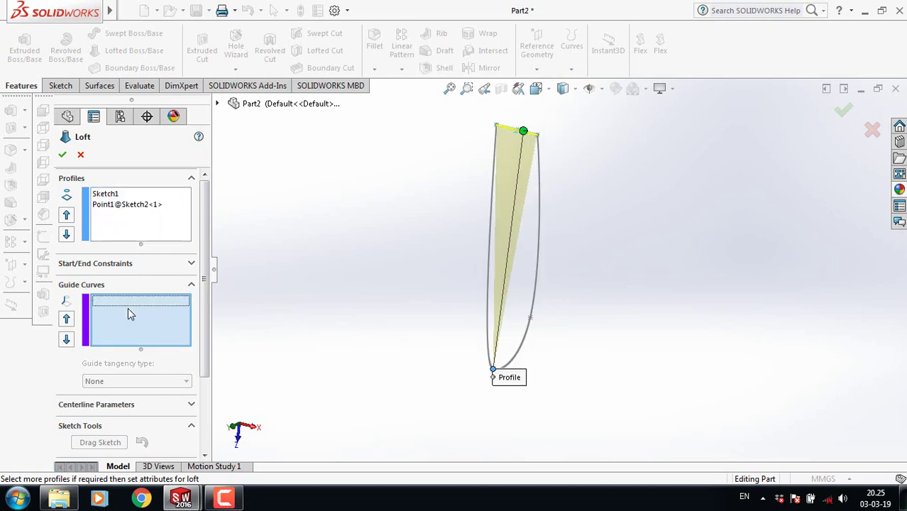
right_click(313, 226)
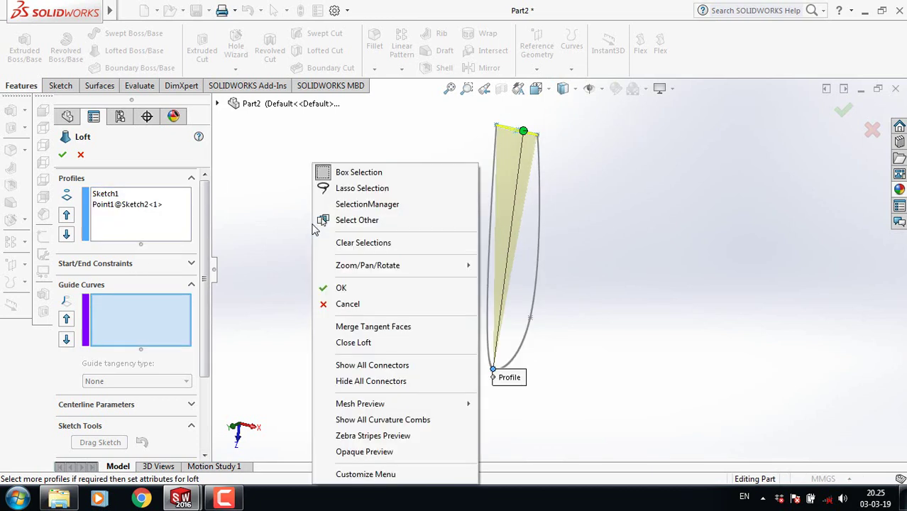
left_click(359, 205)
scroll(632, 219, "down", 1)
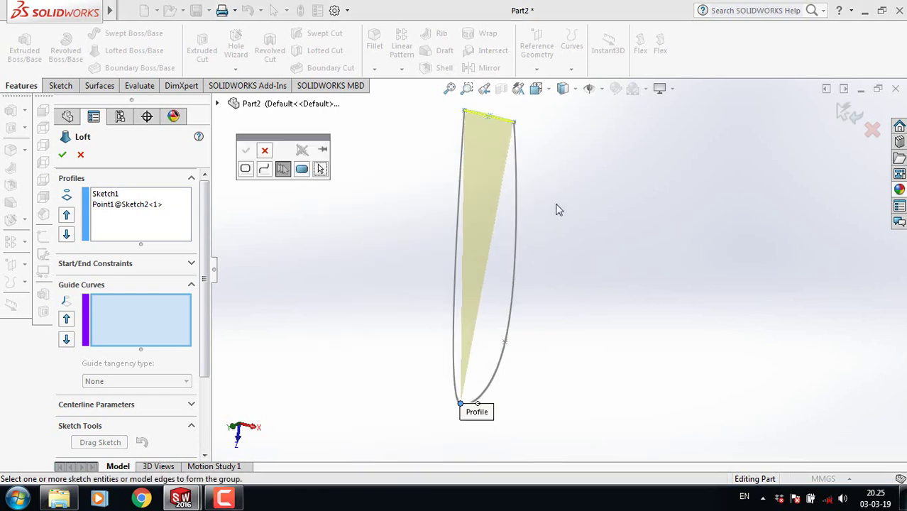
left_click(455, 256)
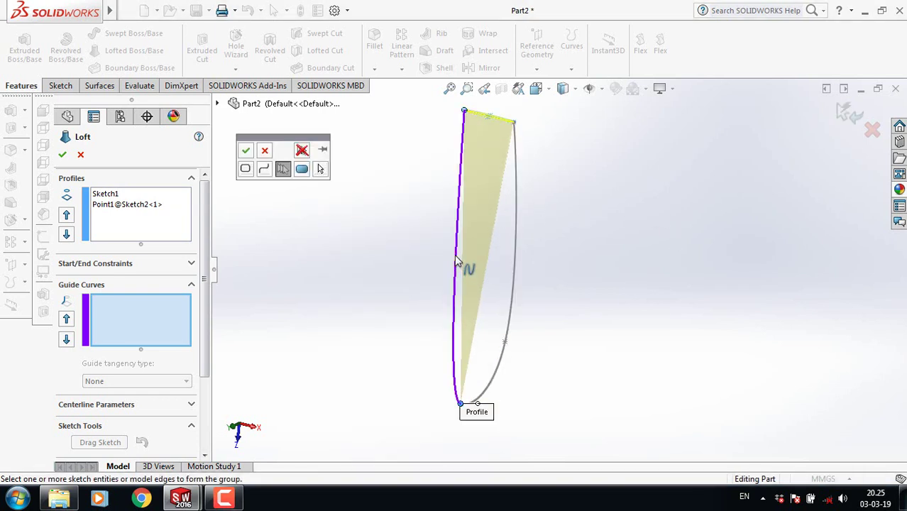
left_click(245, 150)
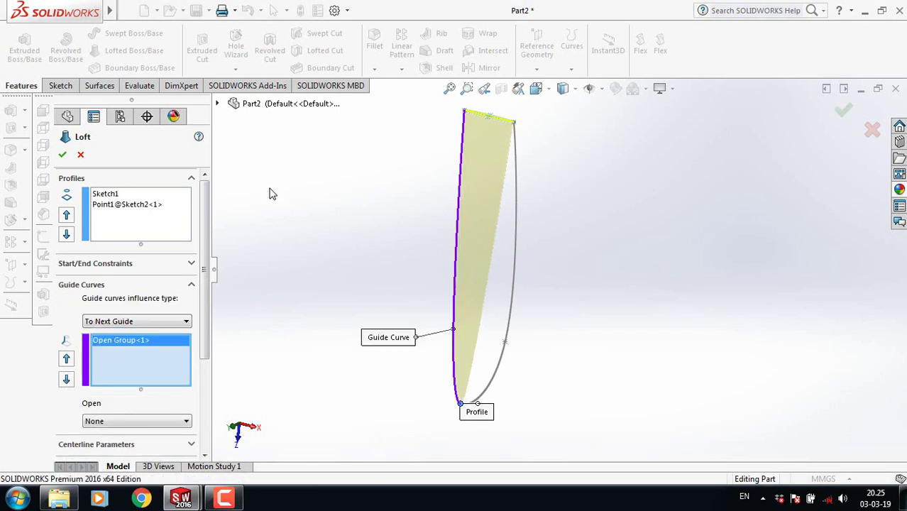
right_click(338, 236)
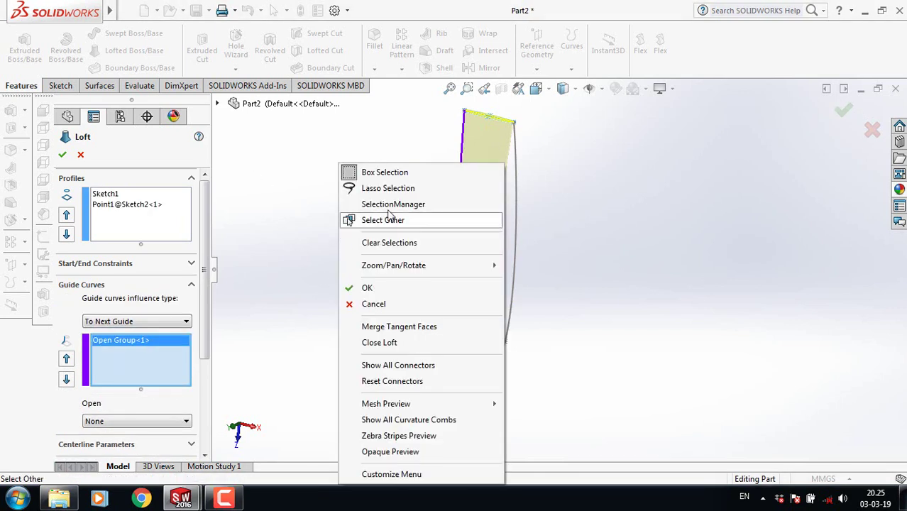
left_click(396, 205)
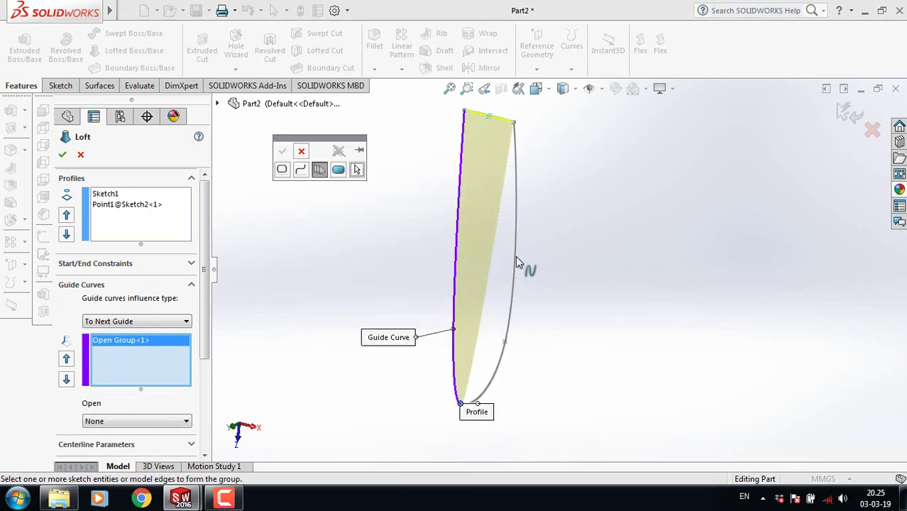
left_click(517, 258)
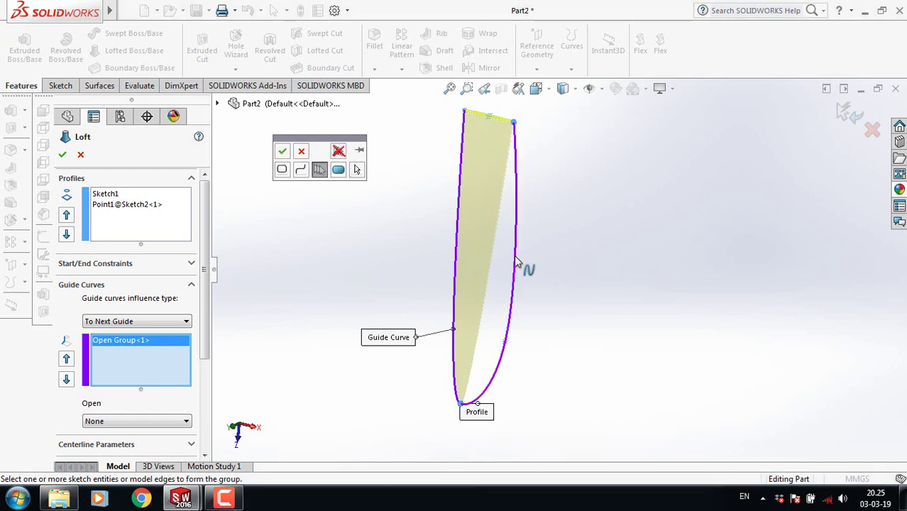
left_click(282, 153)
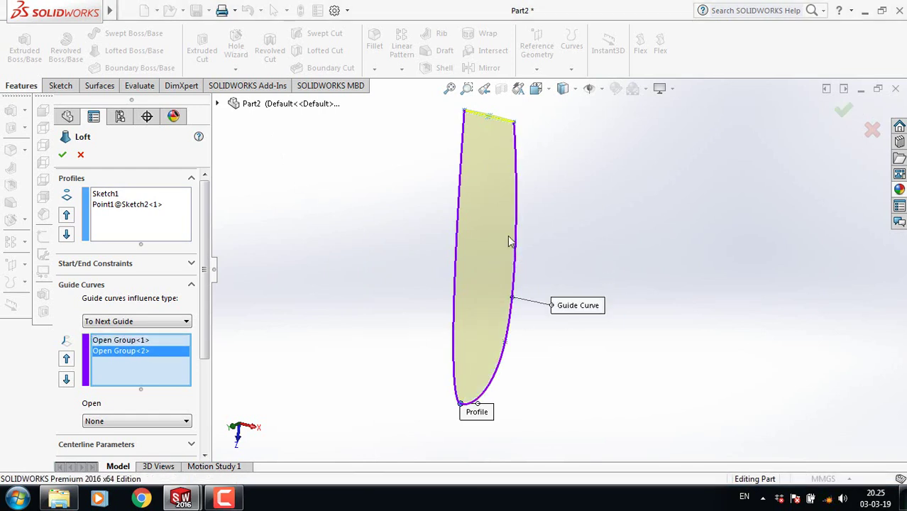
left_click(63, 156)
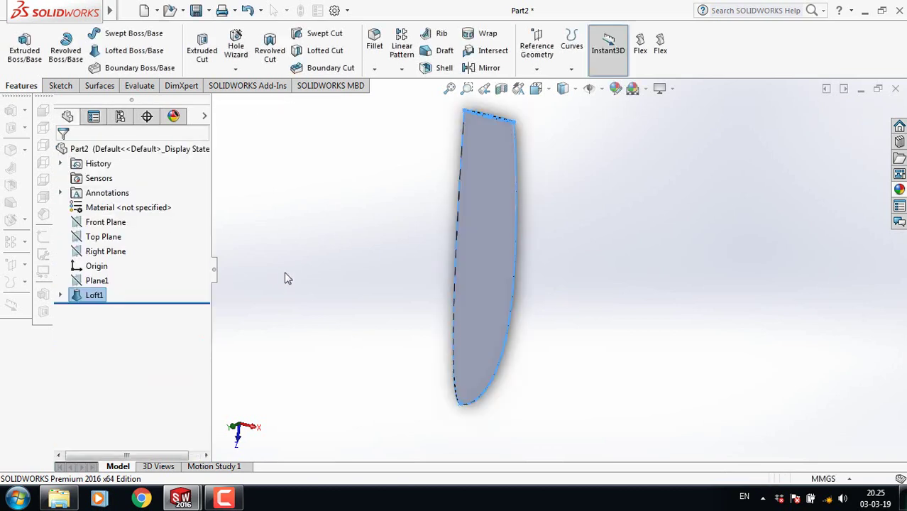
Begin a new sketch on the Top Plane.
scroll(547, 156, "up", 2)
scroll(545, 184, "down", 3)
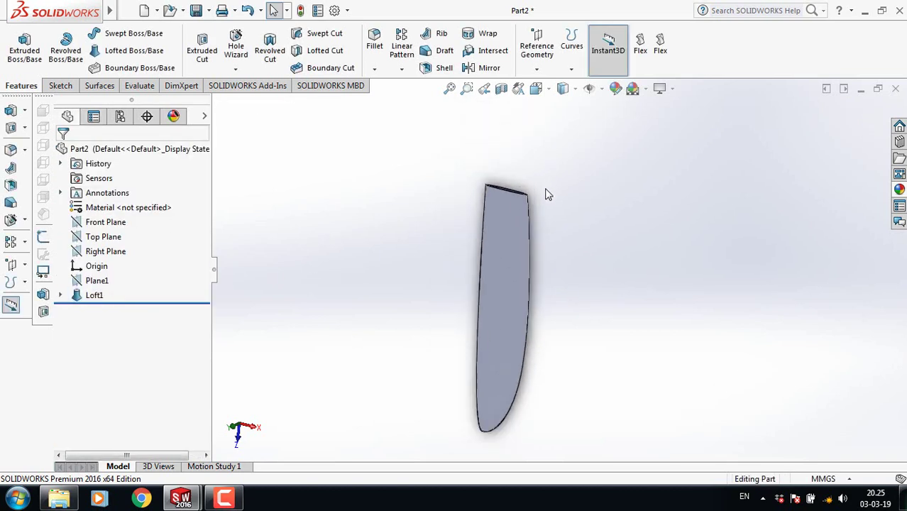
left_click(106, 238)
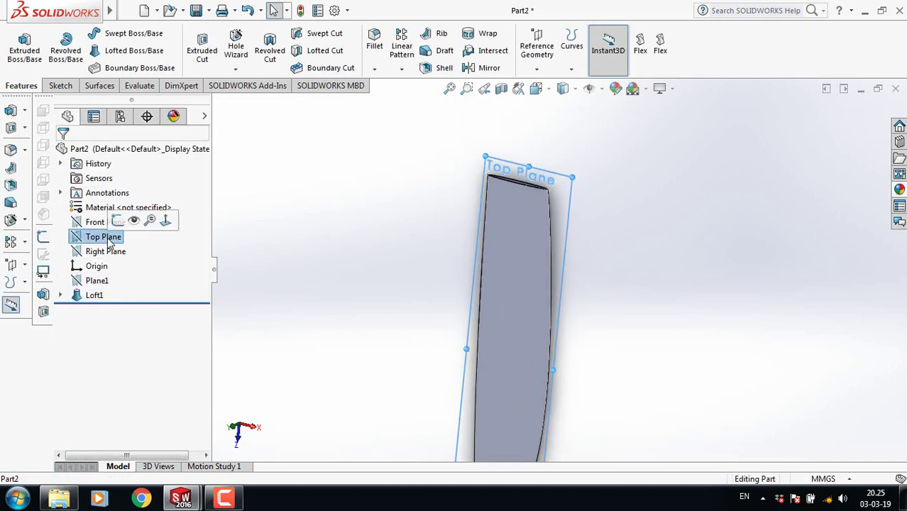
left_click(118, 221)
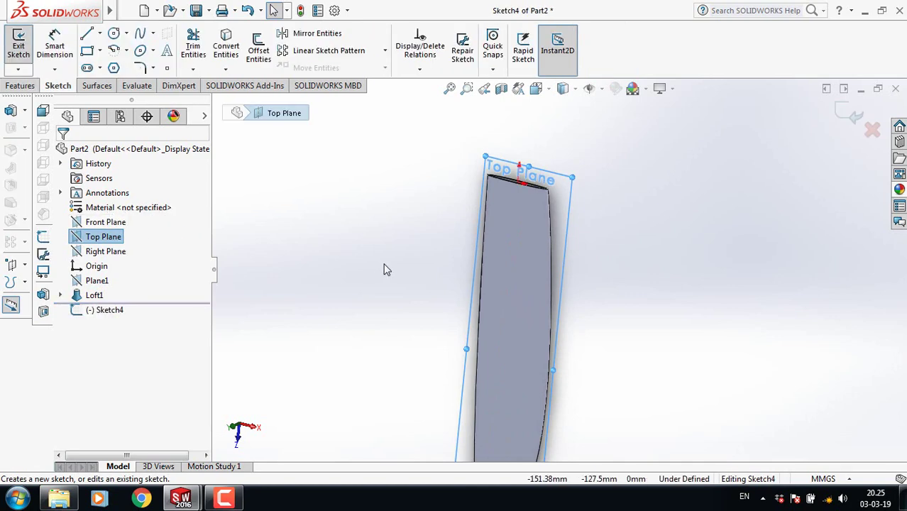
Sketch two concentric hub circles, radii about 65.09 and 11.43 mm, above the blade root.
key("space")
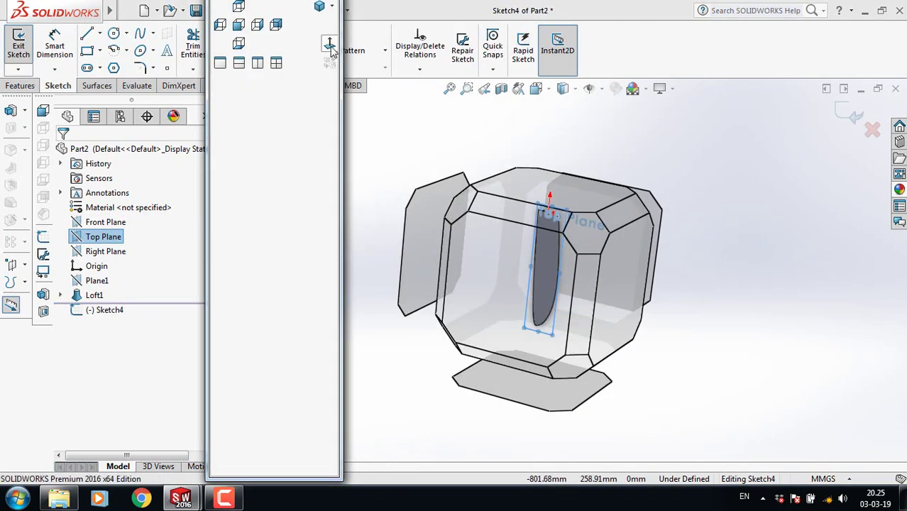
left_click(330, 46)
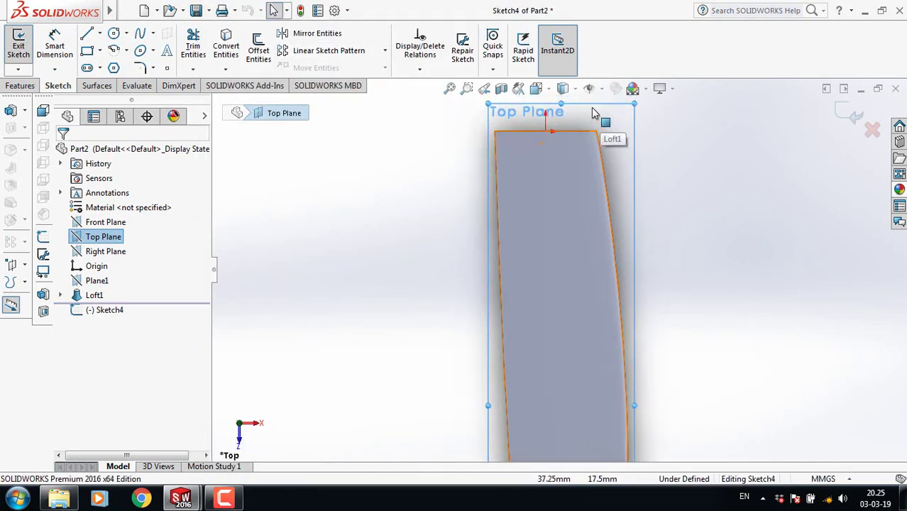
mouse_move(595, 114)
middle_mouse_down("ctrl")
mouse_move(541, 136)
mouse_move(558, 210)
middle_mouse_up("ctrl")
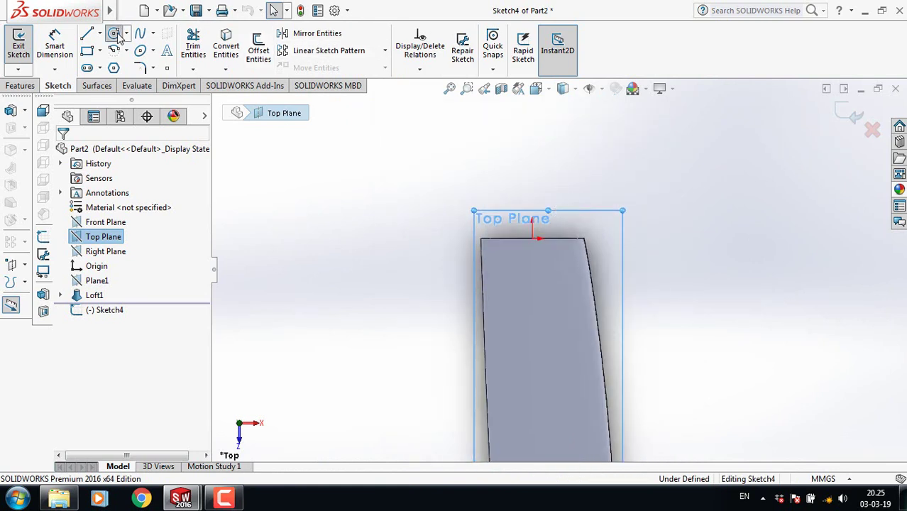
left_click(114, 34)
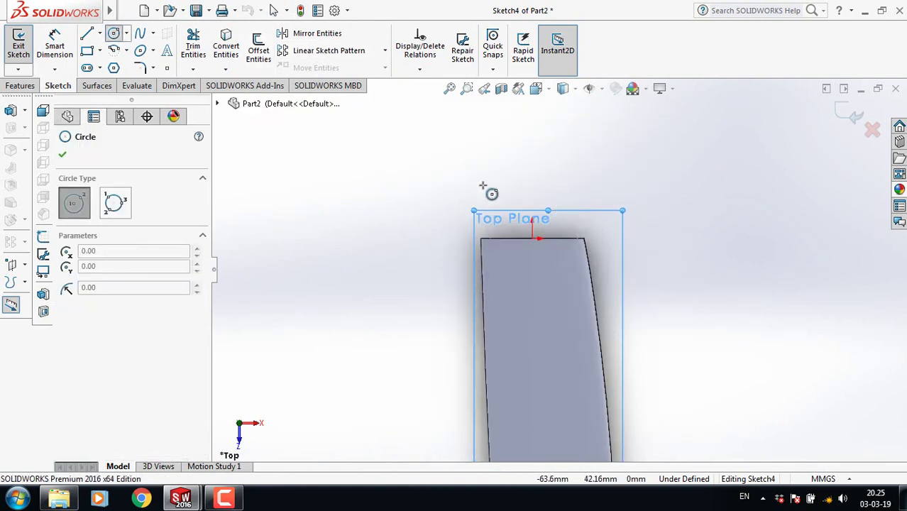
left_click(533, 177)
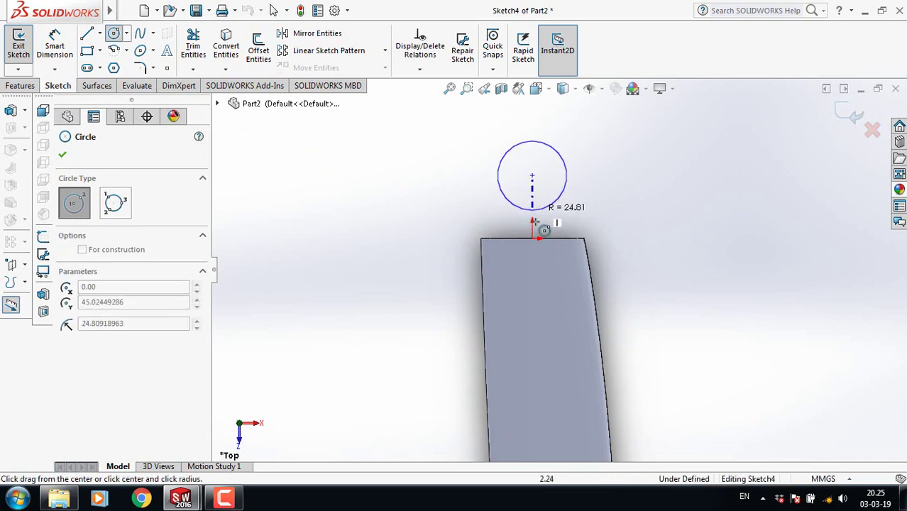
left_click(555, 274)
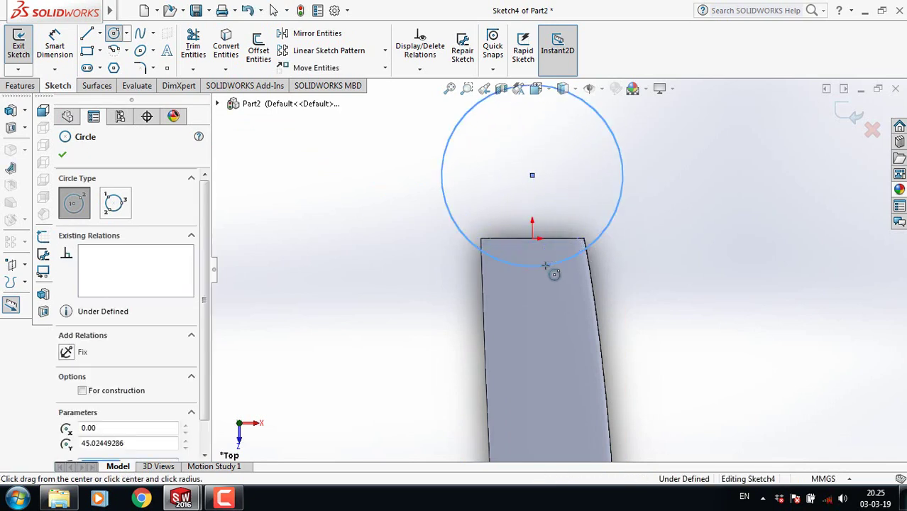
left_click(532, 176)
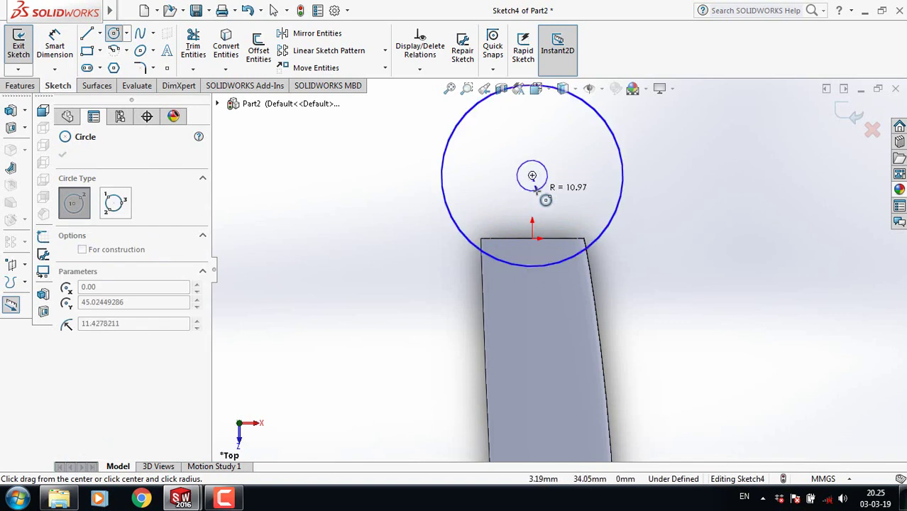
left_click(537, 190)
left_click(63, 157)
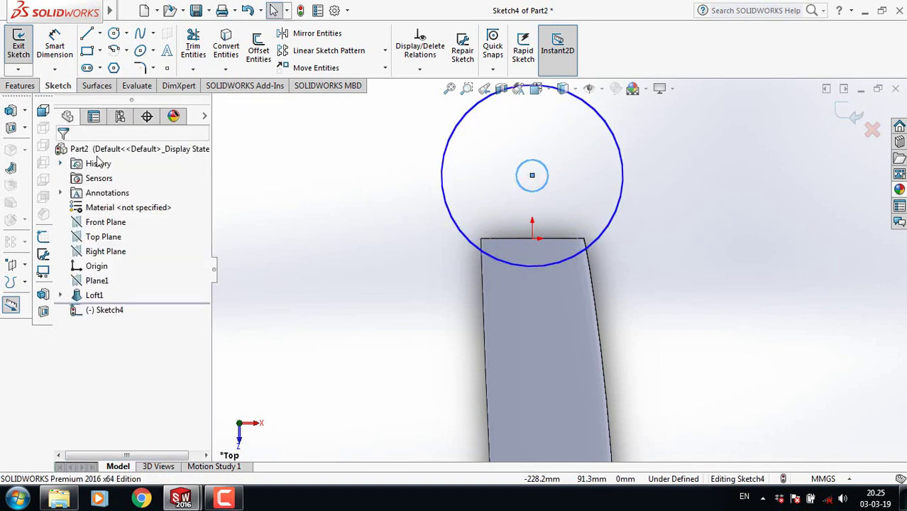
key("z")
key("z")
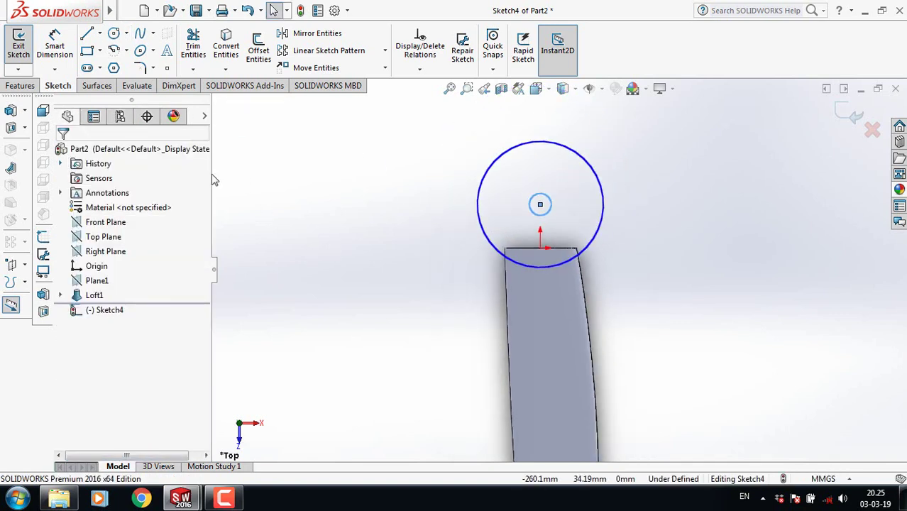
left_click(21, 88)
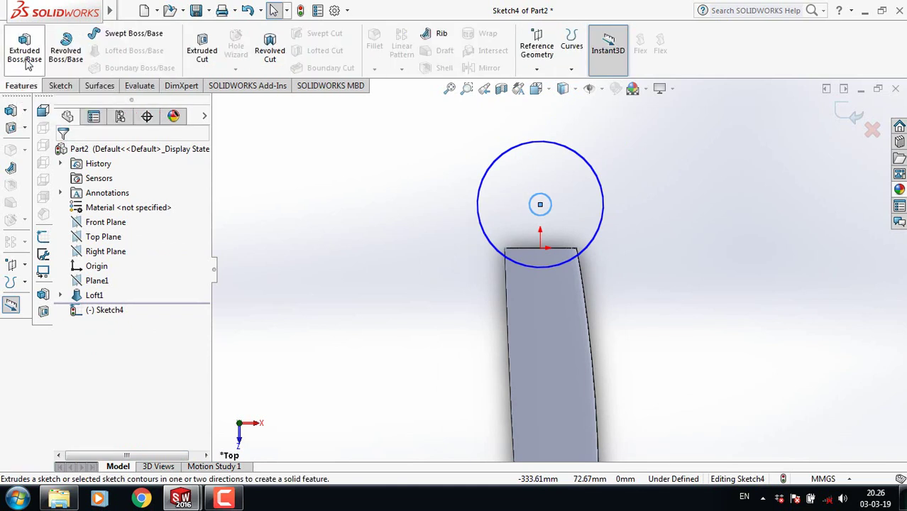
Extrude the hub circles Mid Plane to 30 mm depth as Boss-Extrude1.
left_click(26, 63)
key("f")
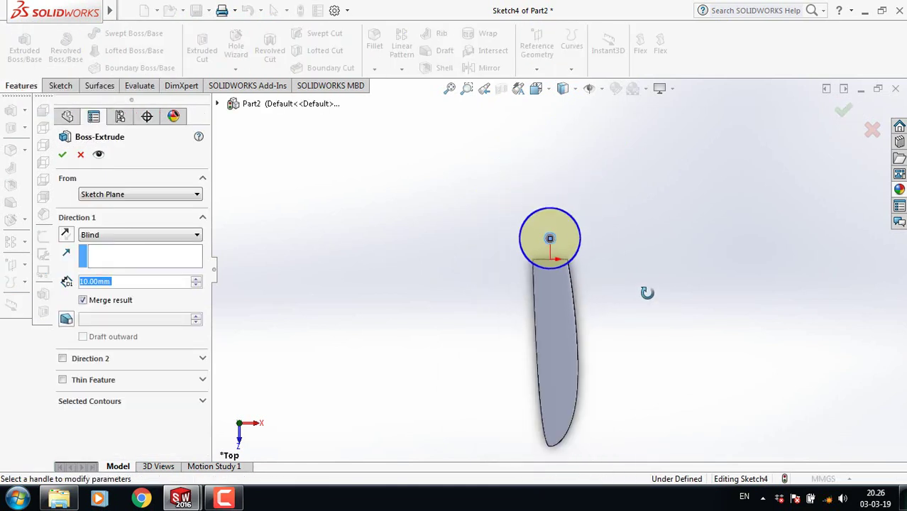
middle_click_drag(646, 292, 591, 310)
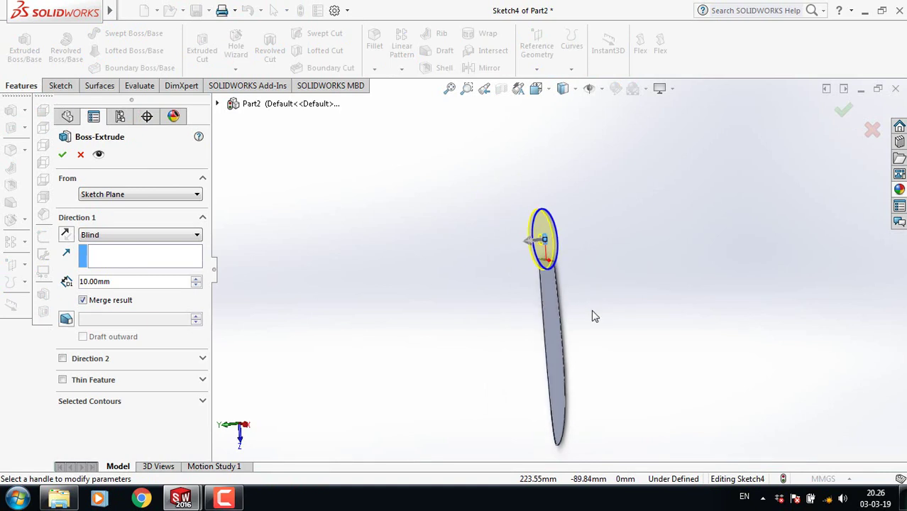
left_click(181, 240)
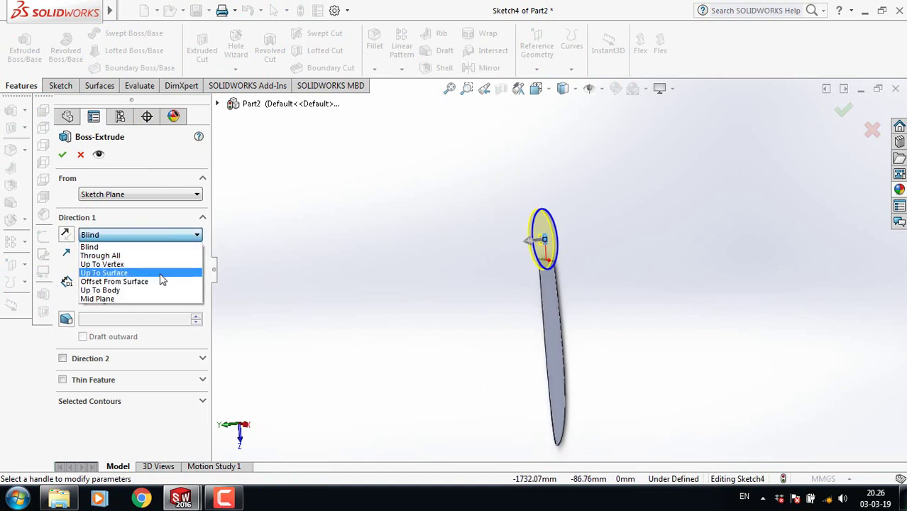
left_click(139, 298)
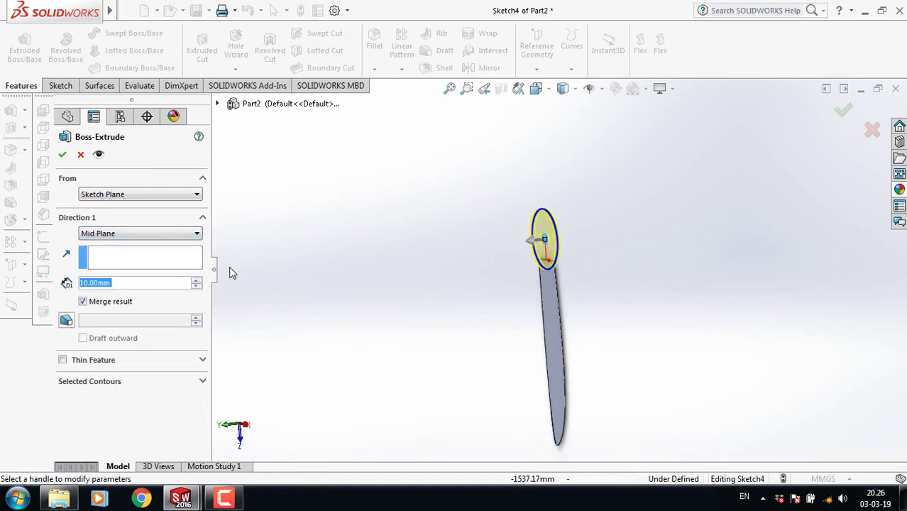
left_click(196, 280)
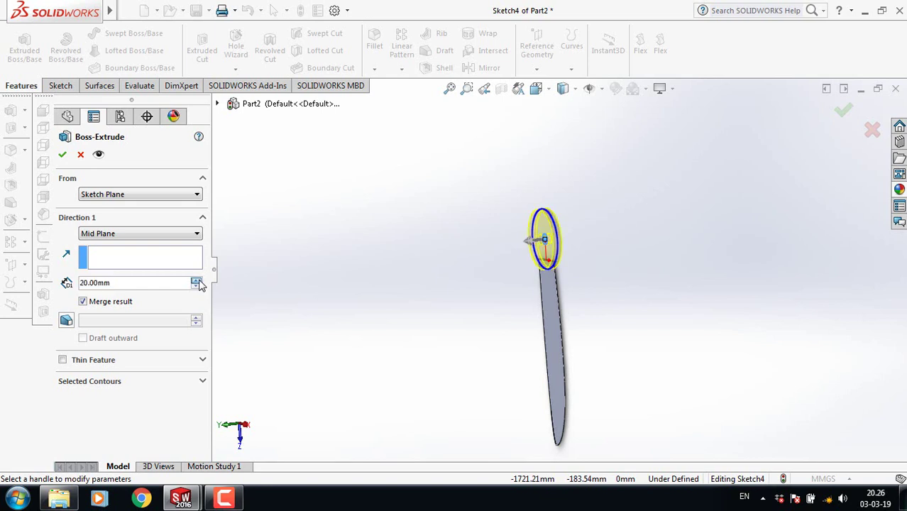
left_click(196, 281)
middle_click_drag(736, 291, 763, 284)
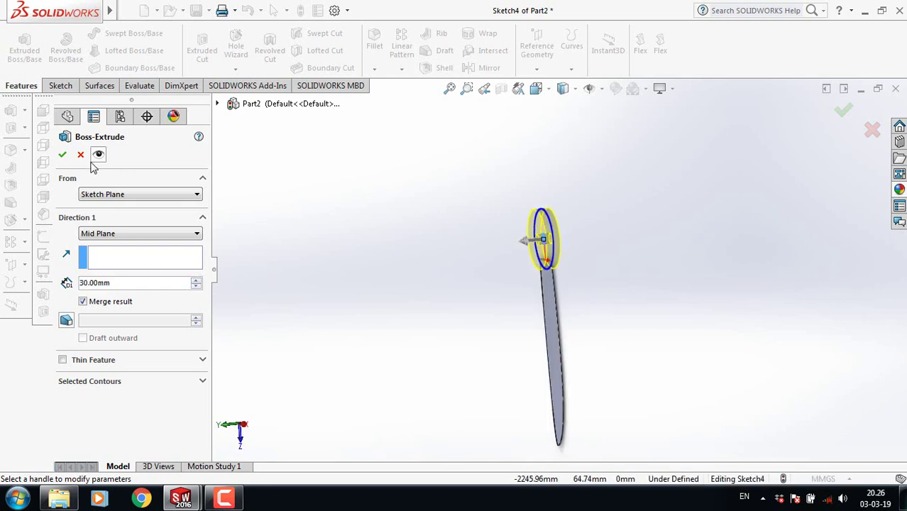
left_click(63, 156)
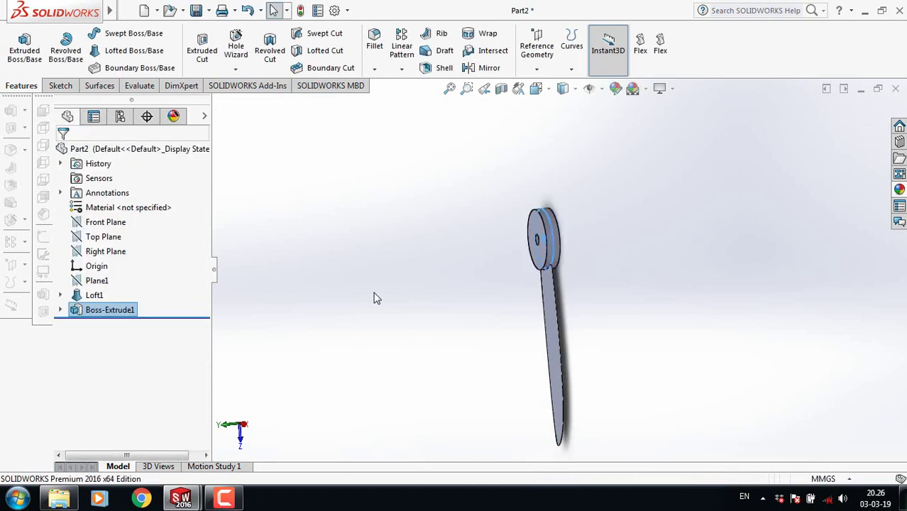
scroll(576, 288, "down", 2)
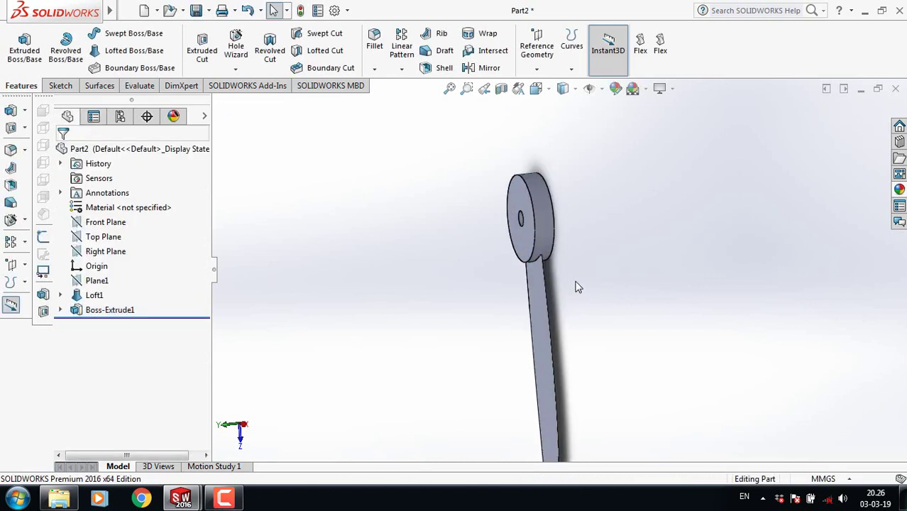
middle_click_drag(602, 255, 615, 300)
Round the blade-to-hub-disk junction edge with a 10 mm fillet, checked with full preview.
scroll(612, 277, "down", 2)
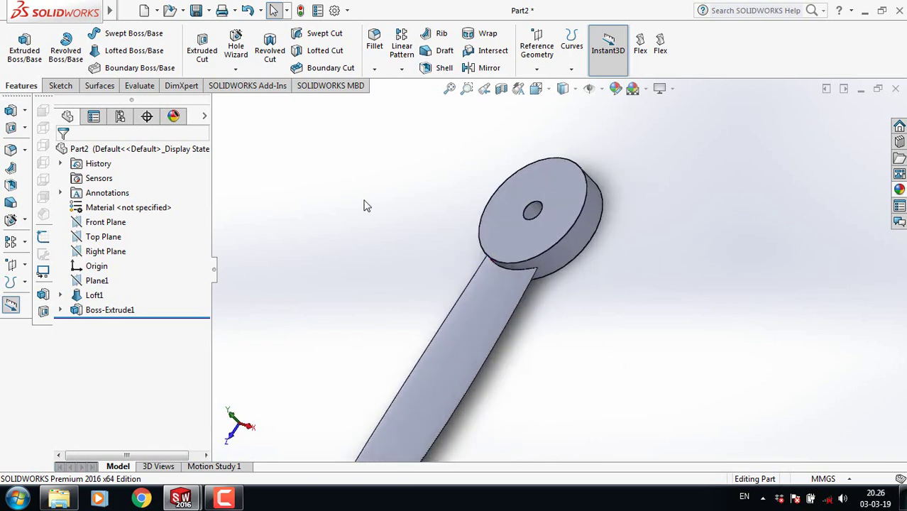
left_click(374, 44)
left_click(515, 270)
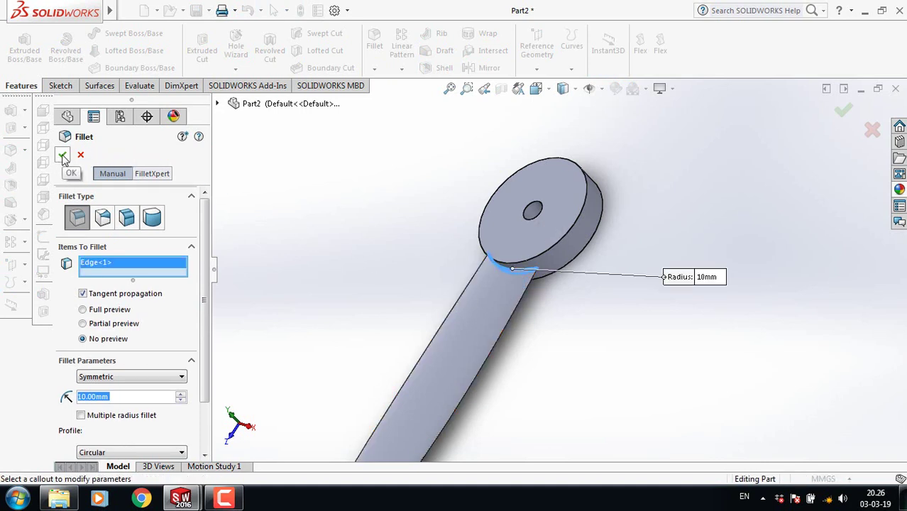
left_click(83, 310)
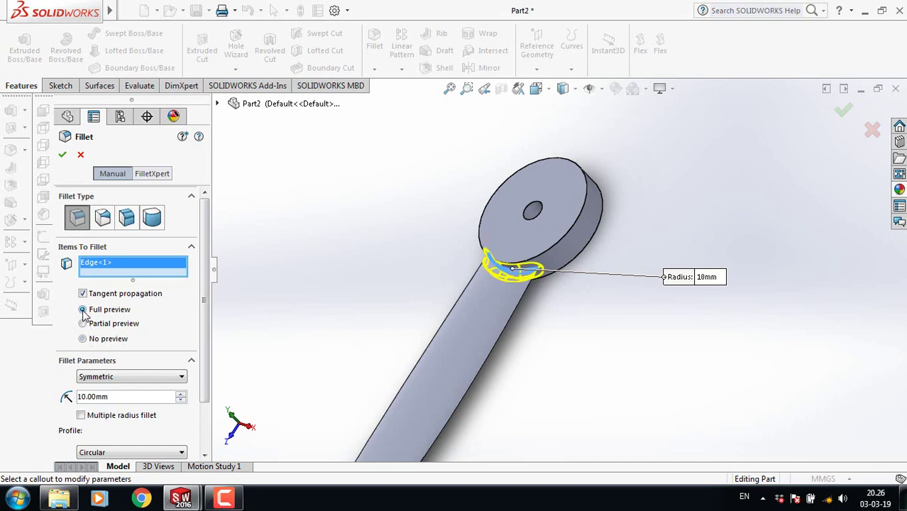
left_click(63, 156)
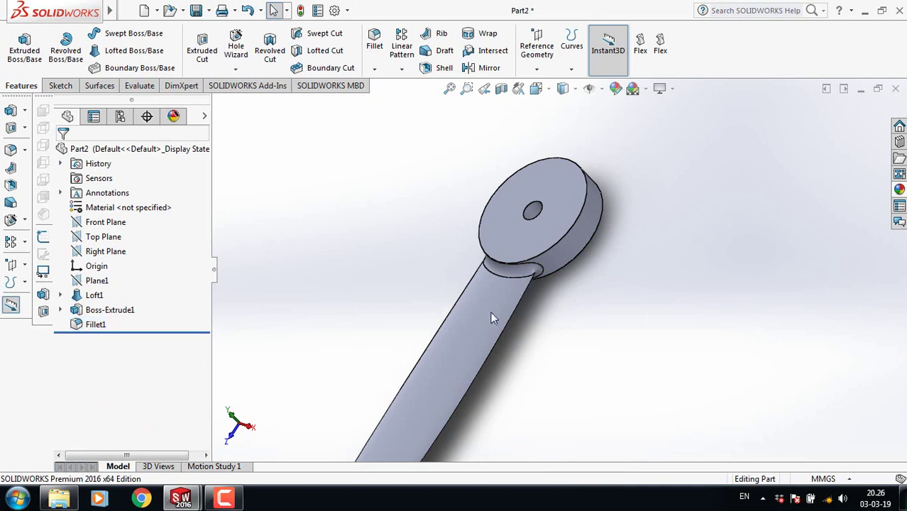
middle_click_drag(659, 308, 581, 375)
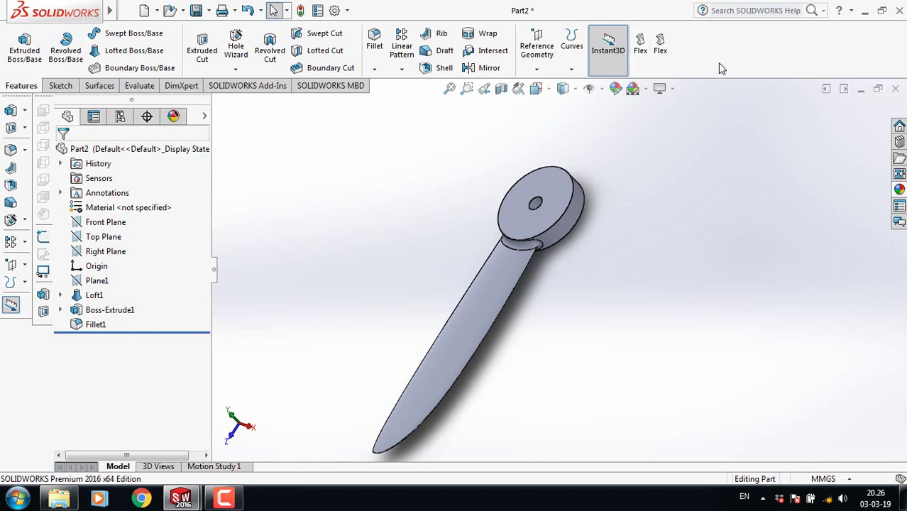
Customize the CommandManager by dragging the Flex button from the Features category onto the toolbar.
right_click(684, 48)
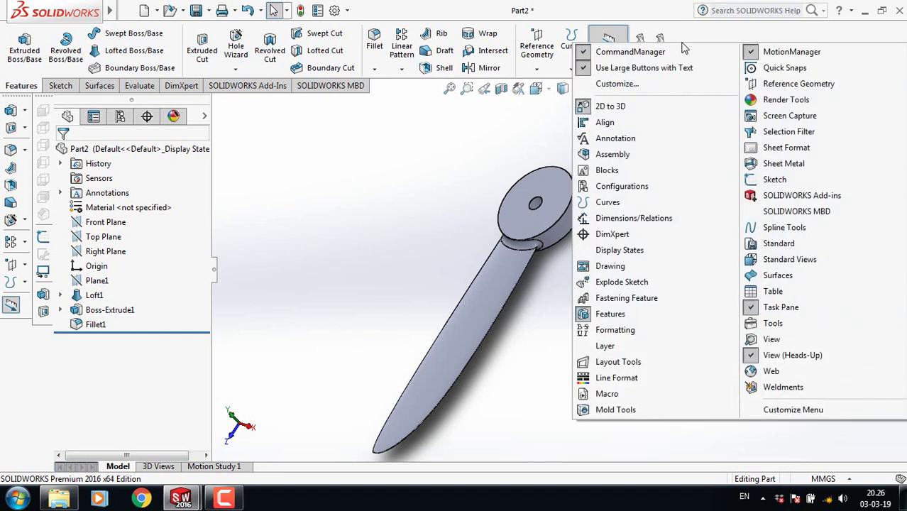
left_click(617, 85)
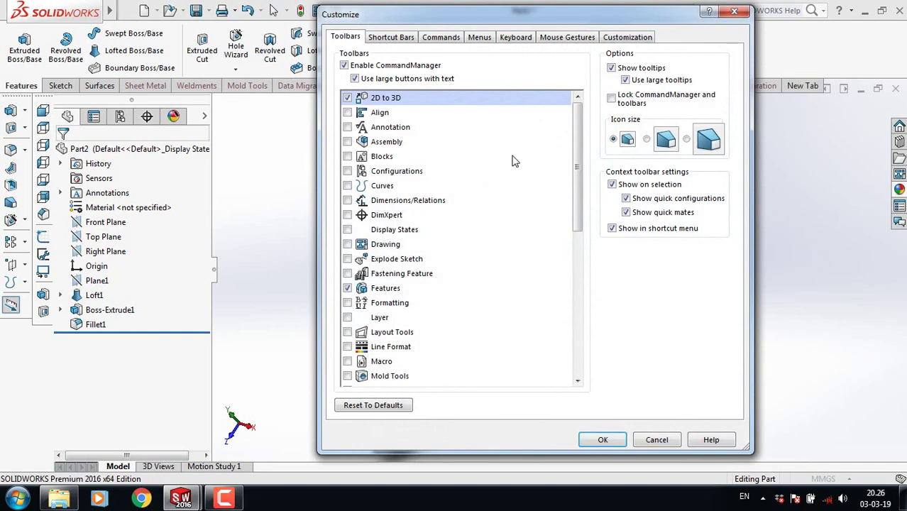
left_click(442, 37)
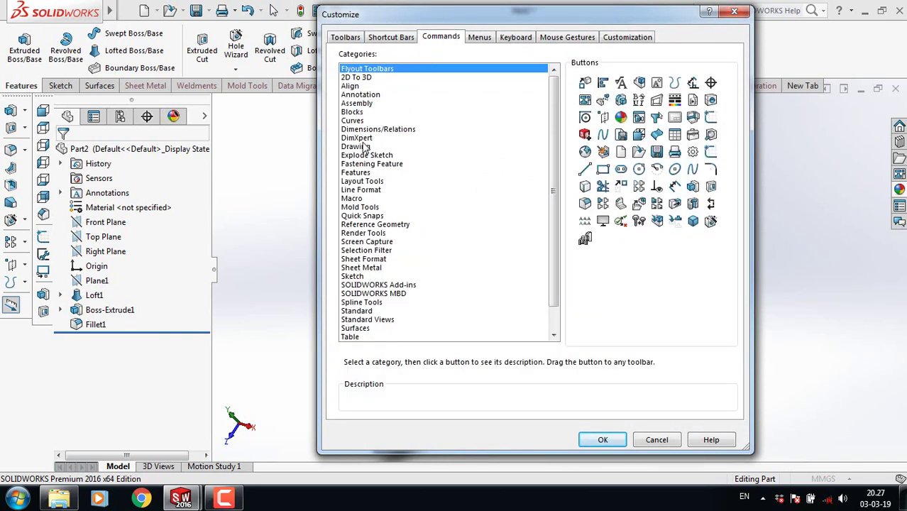
left_click(357, 173)
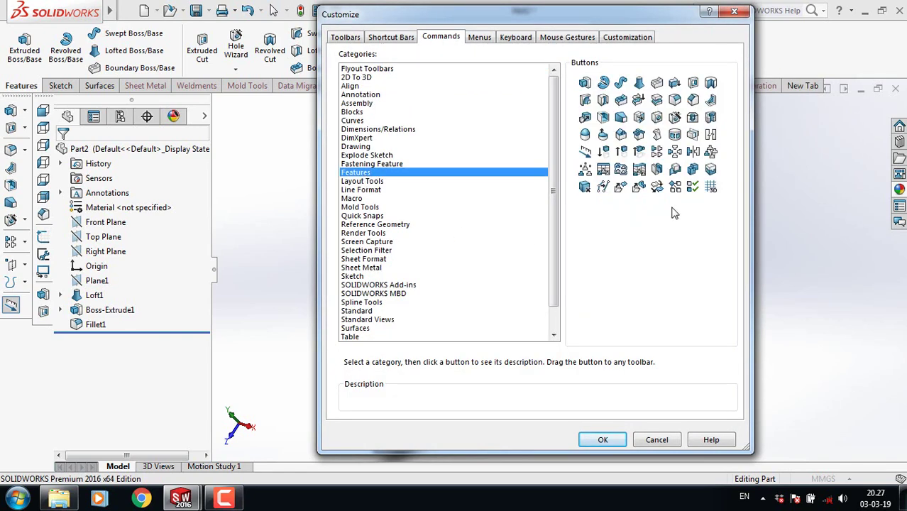
mouse_move(657, 136)
left_mouse_down()
mouse_move(804, 62)
mouse_move(658, 142)
mouse_move(655, 153)
left_mouse_up()
left_click(604, 440)
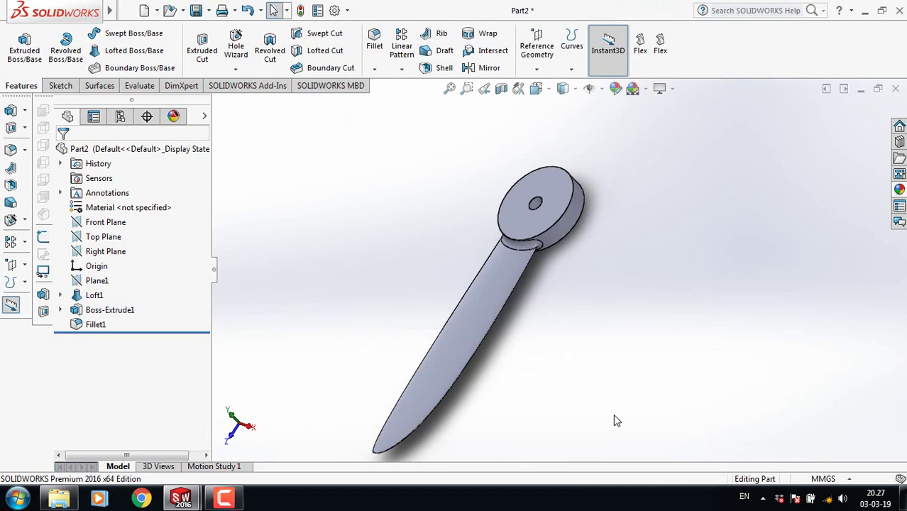
Start a Flex on the blade-and-hub body with Trim Plane 1 moved near the hub.
left_click(642, 46)
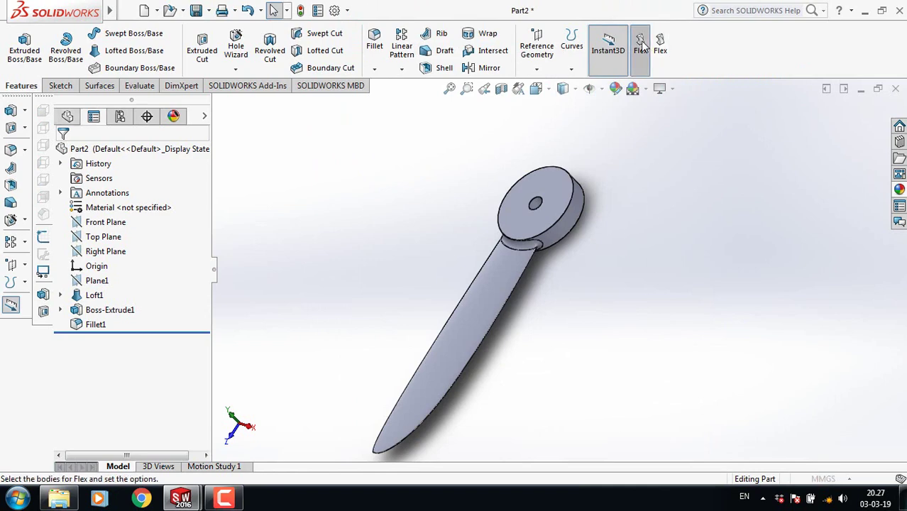
left_click(470, 331)
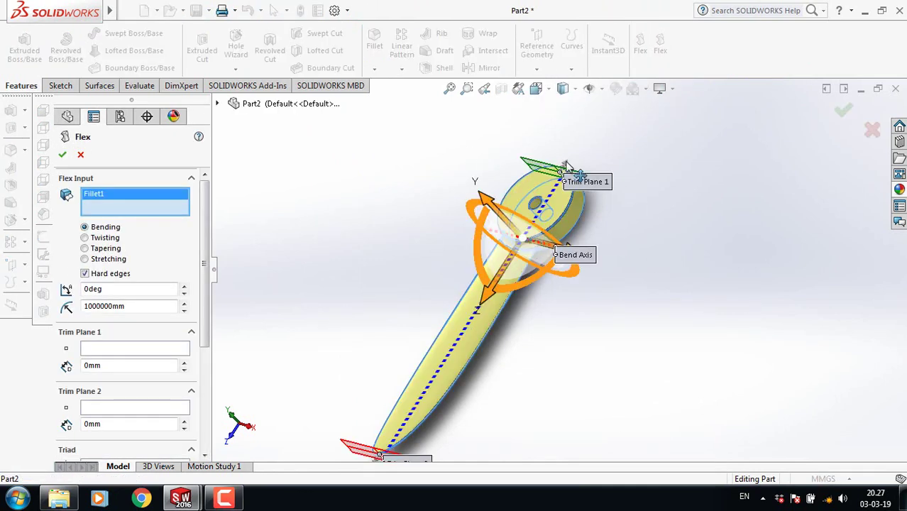
left_click_drag(566, 164, 520, 259)
middle_click_drag(577, 315, 548, 311)
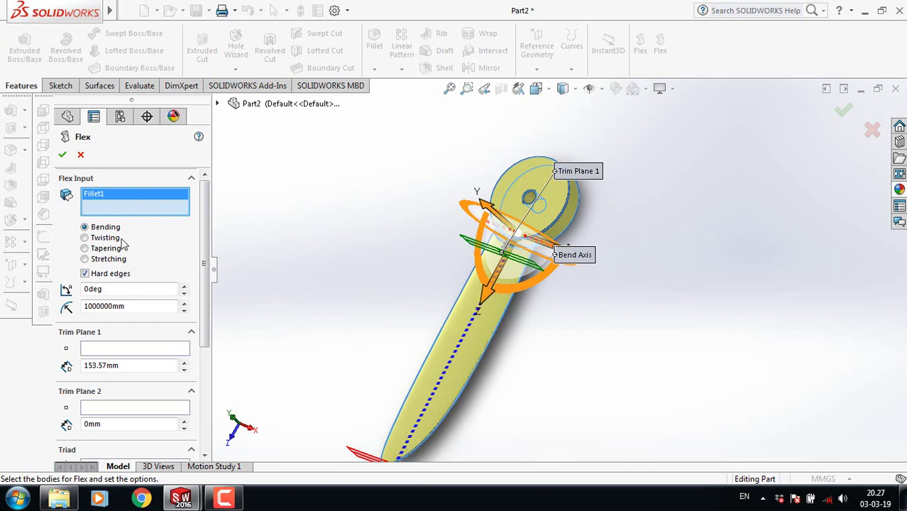
Set the flex to Twisting with a 25 degree angle, apply it, and inspect the blade.
left_click(86, 238)
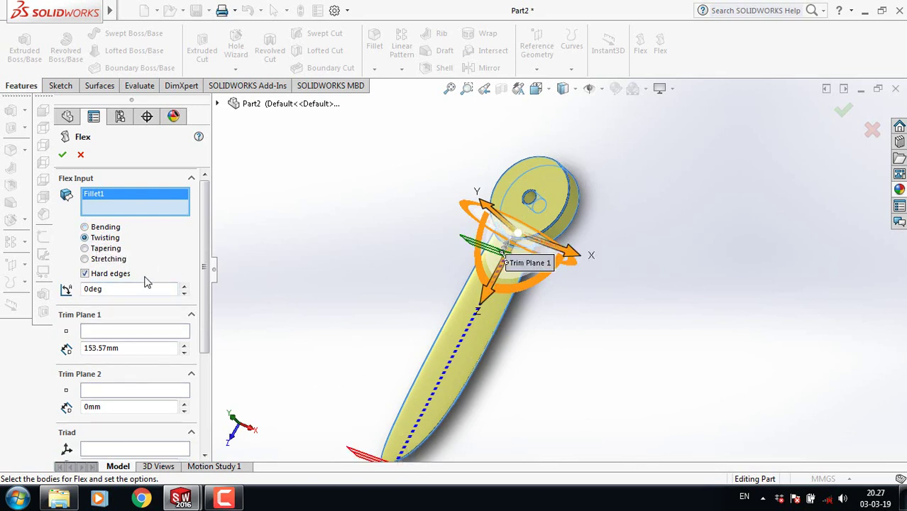
left_click(184, 288)
left_click(184, 287)
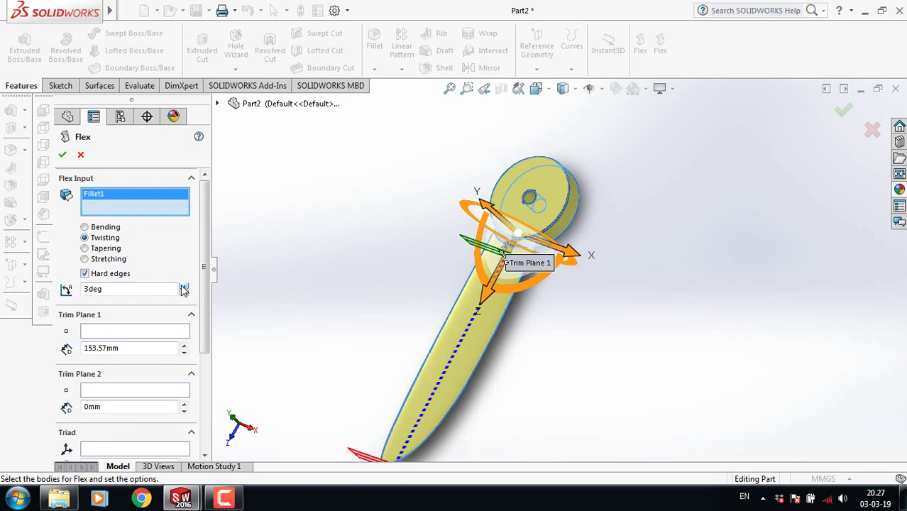
left_click(184, 288)
left_click(184, 288)
left_click_drag(114, 291, 40, 300)
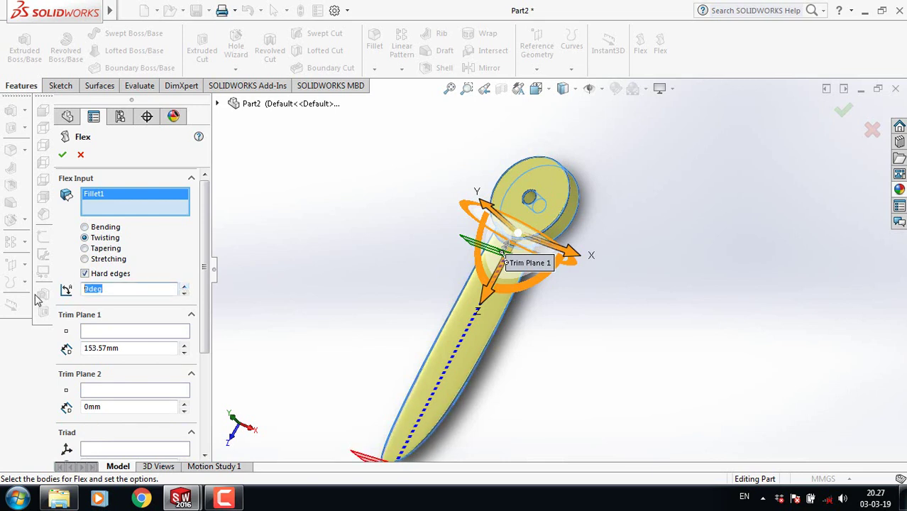
type("25")
key("Return")
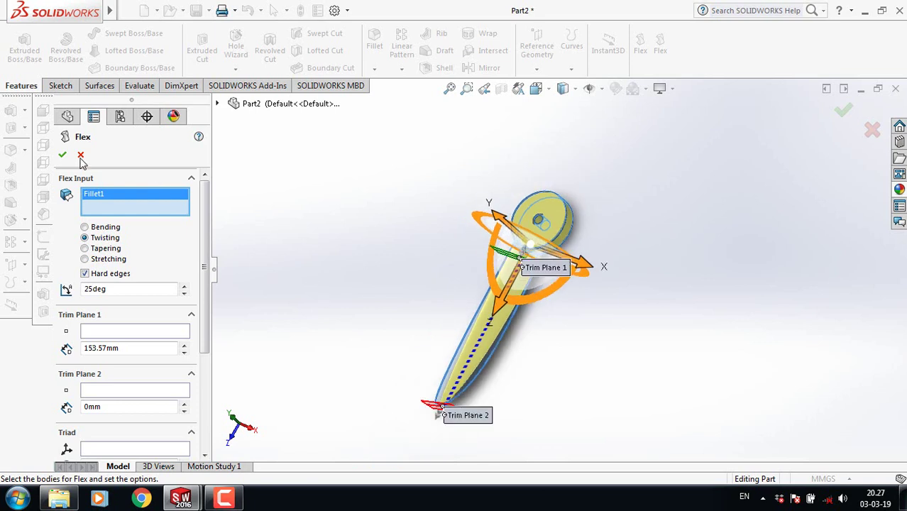
left_click(62, 156)
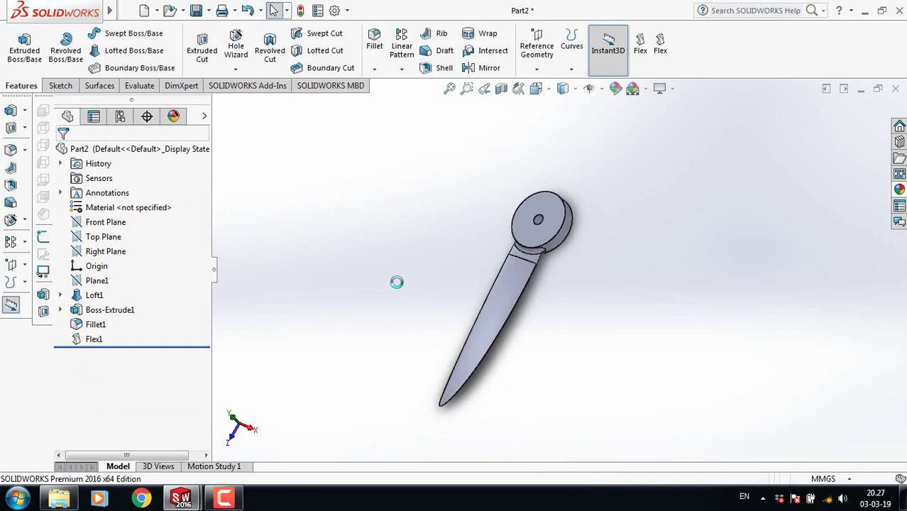
middle_click_drag(611, 245, 536, 342)
scroll(536, 285, "down", 1)
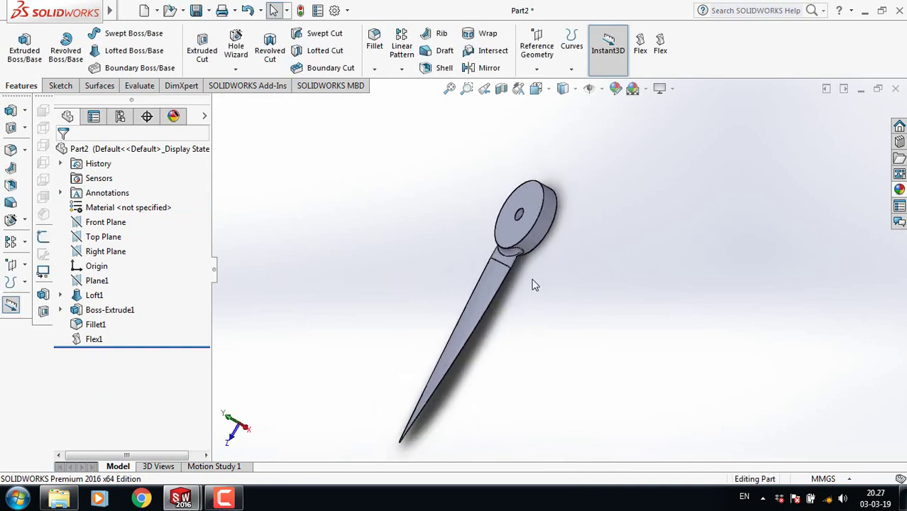
middle_click_drag(532, 282, 567, 290)
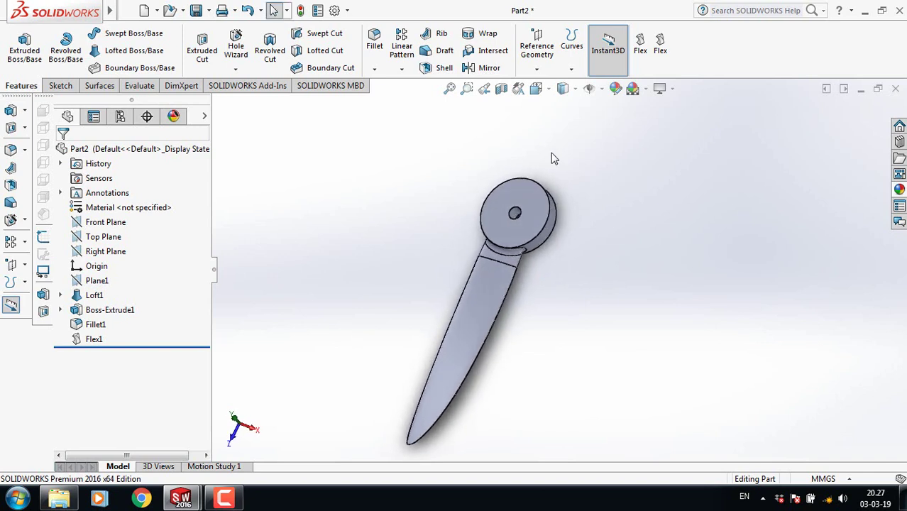
left_click(537, 69)
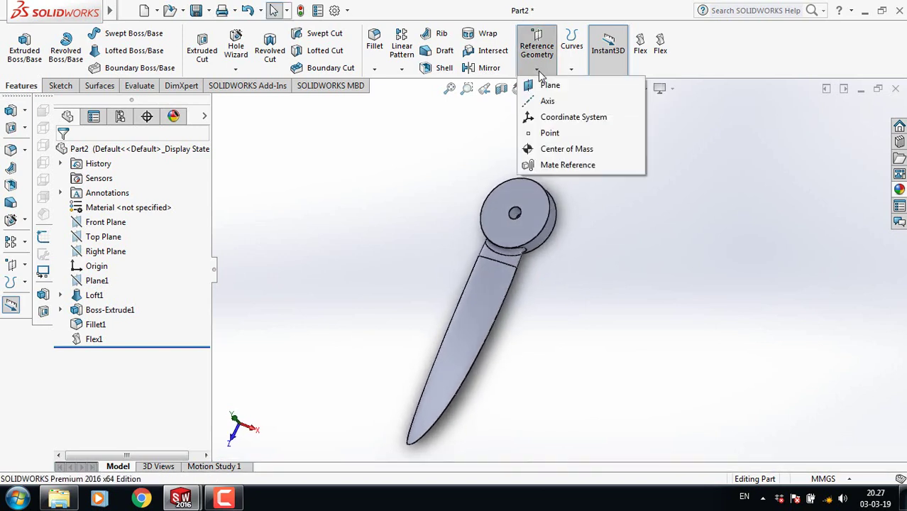
left_click(547, 101)
scroll(543, 175, "down", 2)
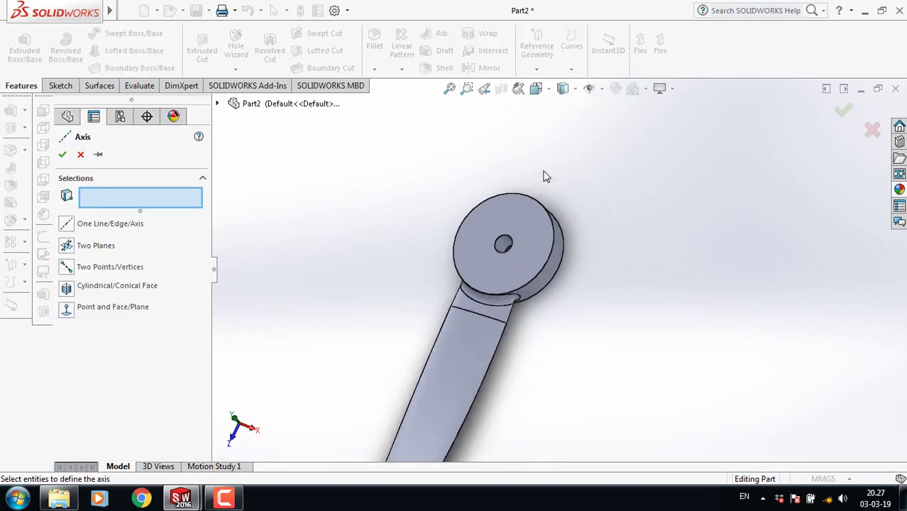
left_click(504, 245)
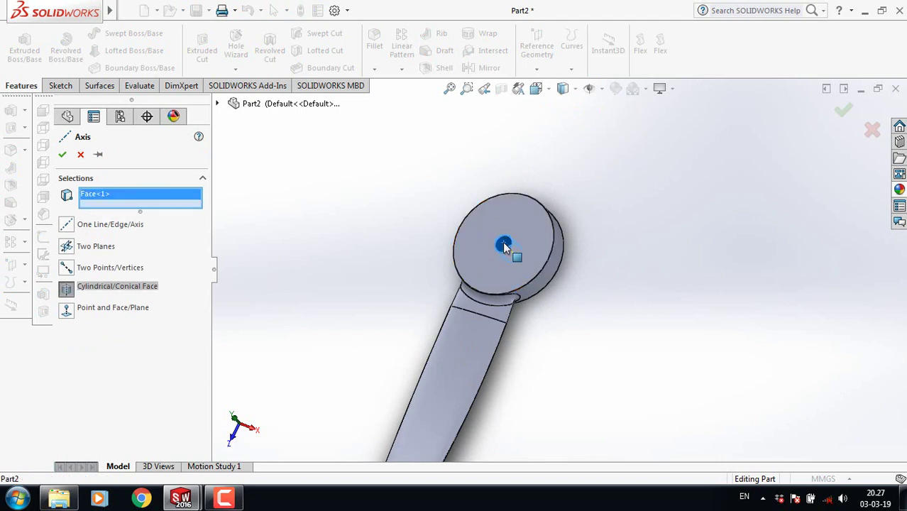
left_click(63, 154)
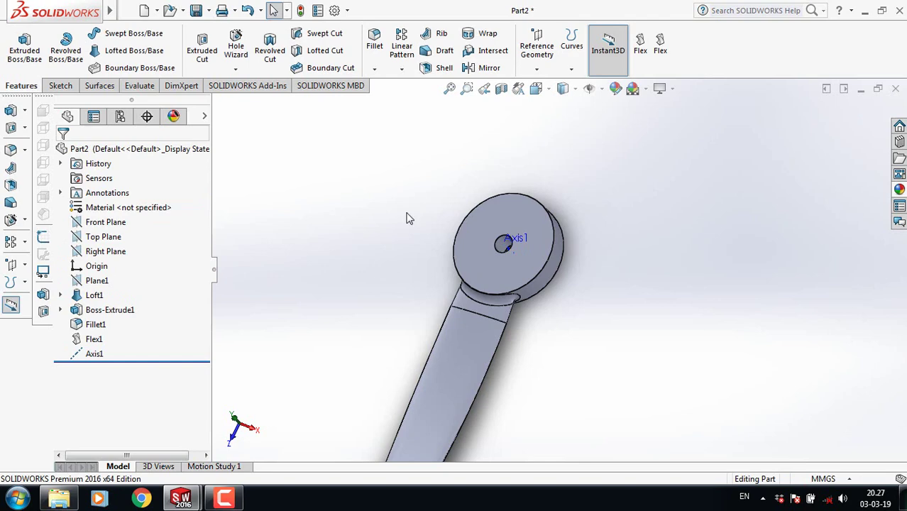
Select the Top Plane and view it Normal To.
left_click(104, 237)
key("ctrl+8")
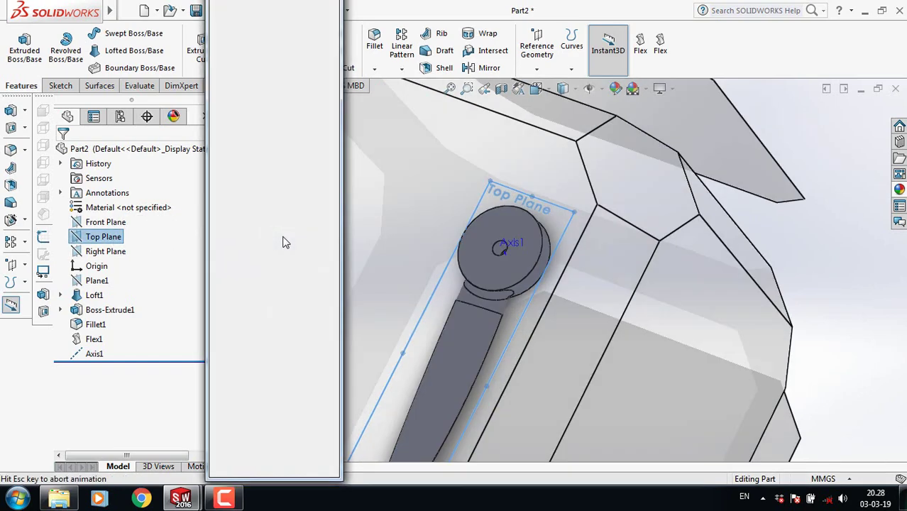
left_click(330, 41)
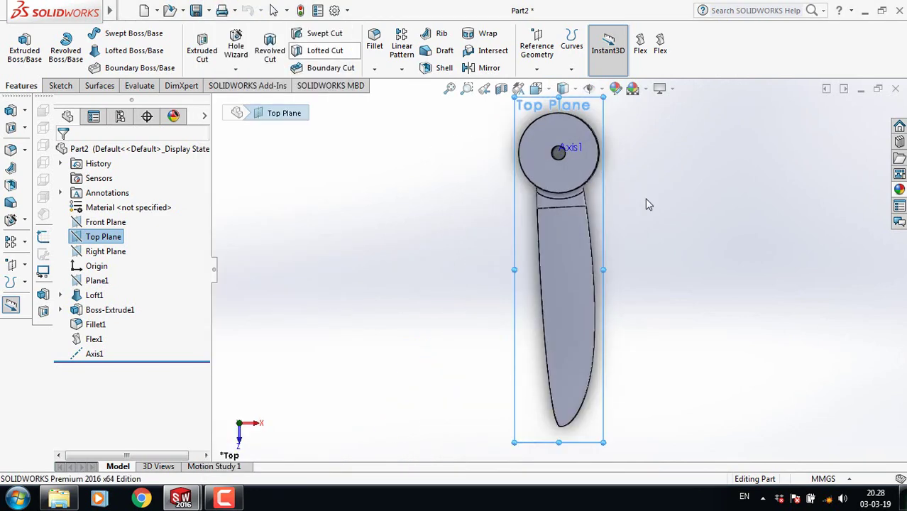
scroll(601, 137, "down", 5)
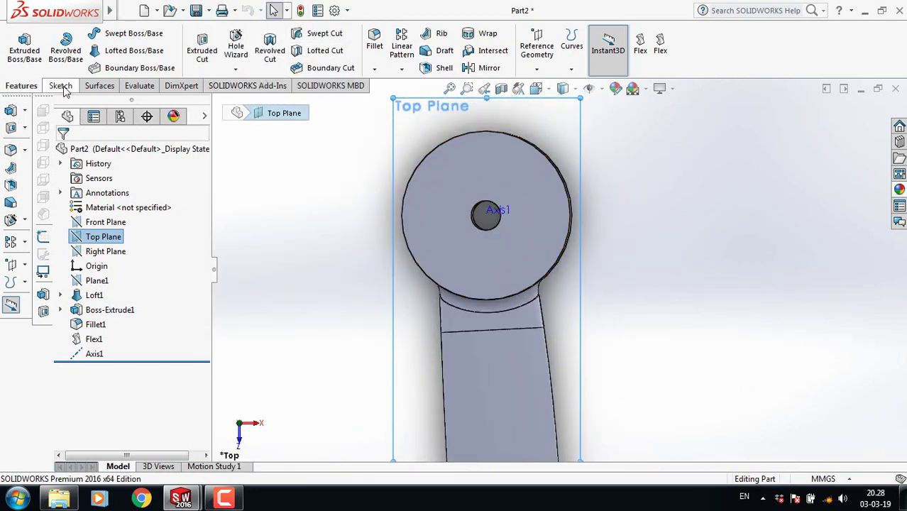
Sketch a centerline from the hole centre outward on the Top Plane and exit the sketch.
left_click(61, 86)
left_click(101, 33)
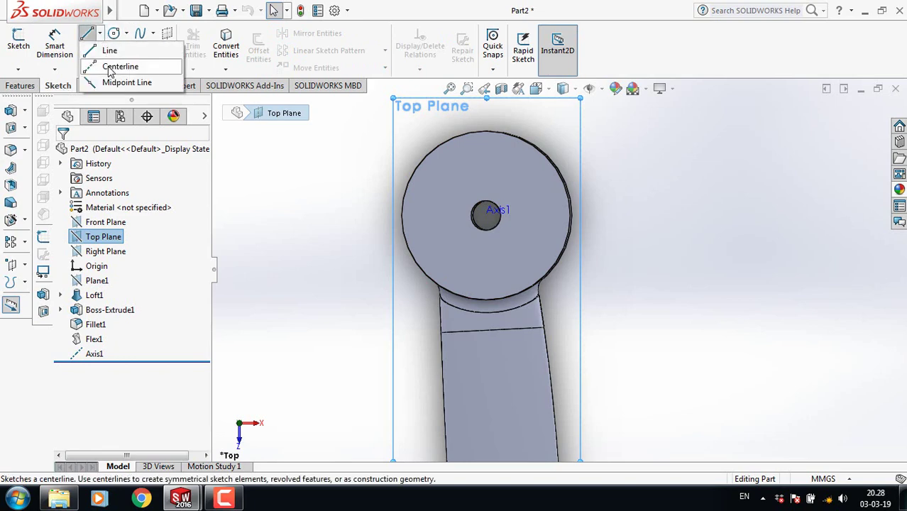
left_click(115, 67)
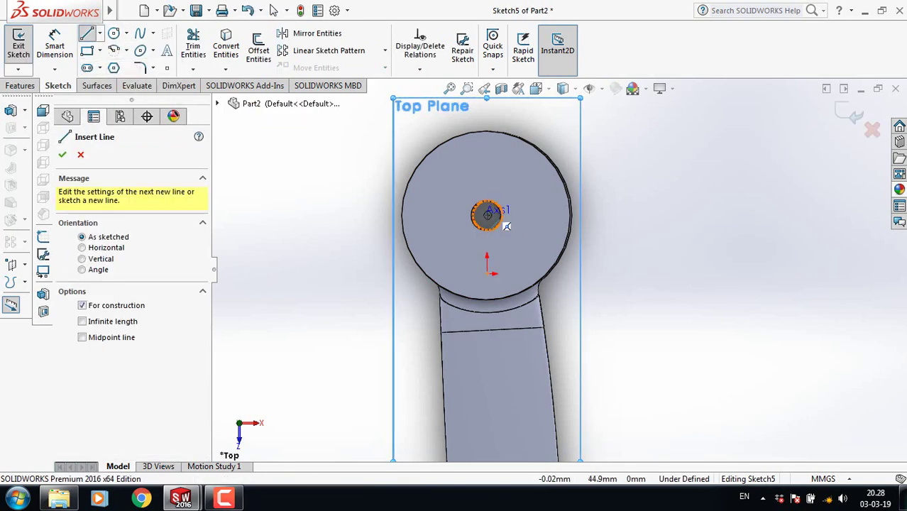
left_click(487, 214)
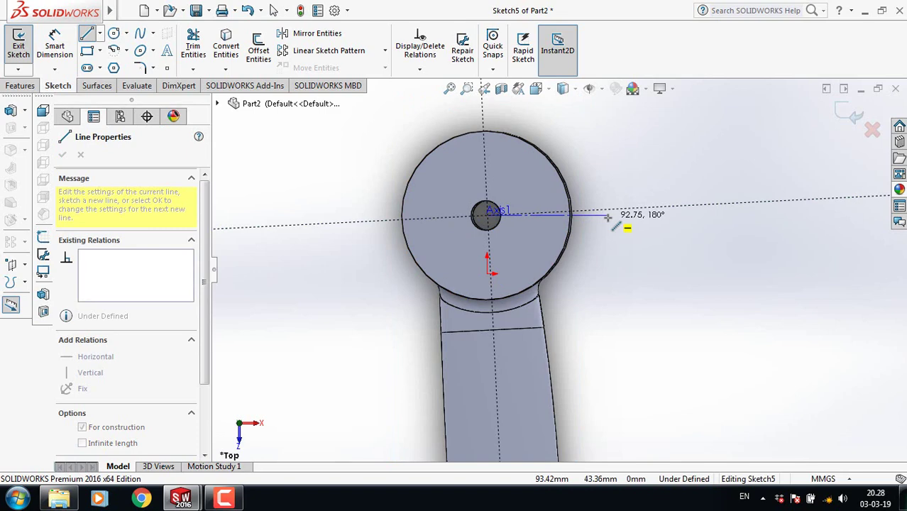
right_click(608, 218)
left_click(633, 227)
mouse_move(599, 271)
middle_mouse_down()
mouse_move(570, 272)
mouse_move(573, 183)
mouse_move(537, 178)
mouse_move(607, 256)
mouse_move(613, 245)
mouse_move(618, 253)
middle_mouse_up()
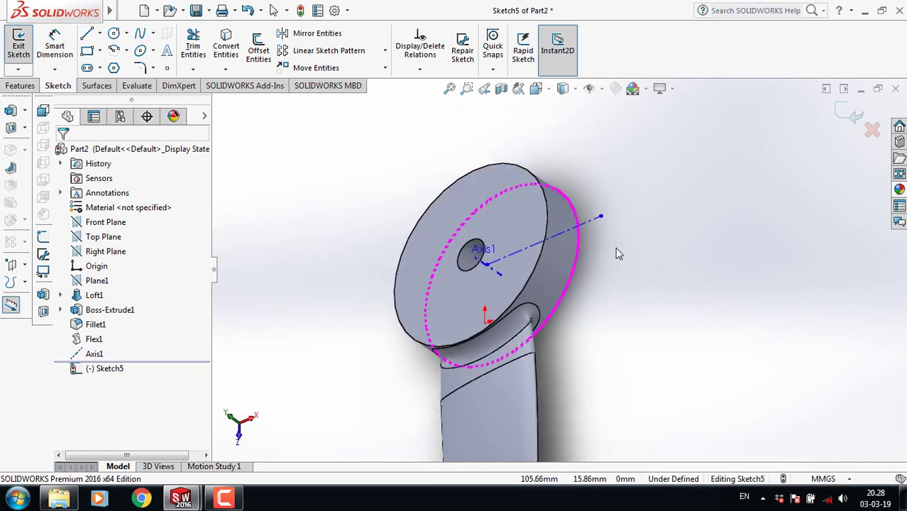
left_click(20, 85)
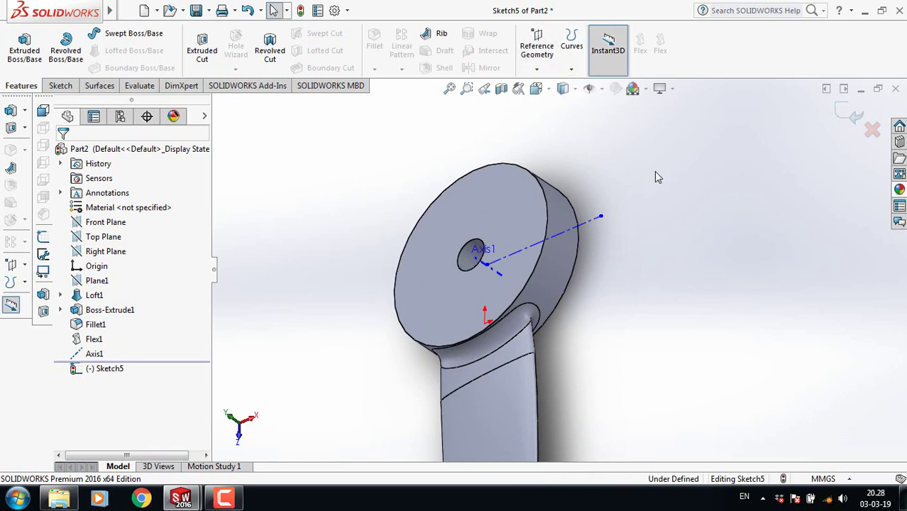
left_click(845, 123)
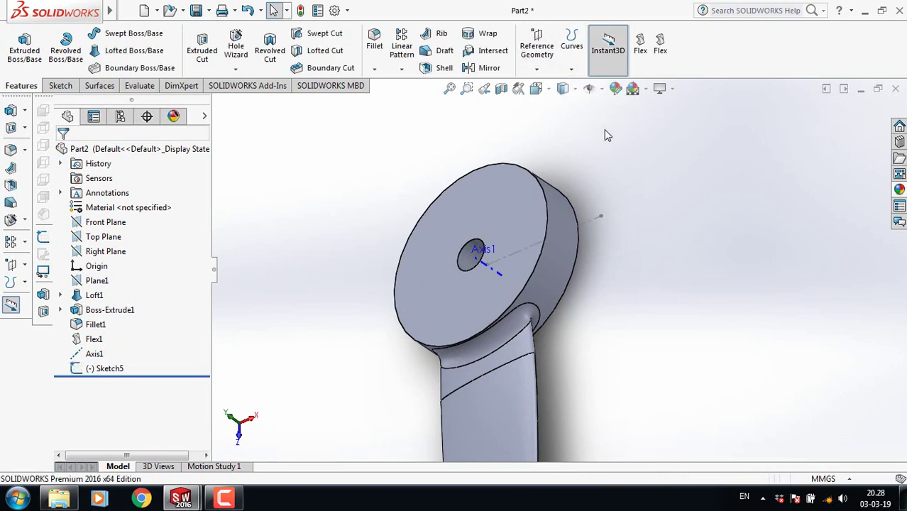
left_click(536, 51)
left_click(545, 87)
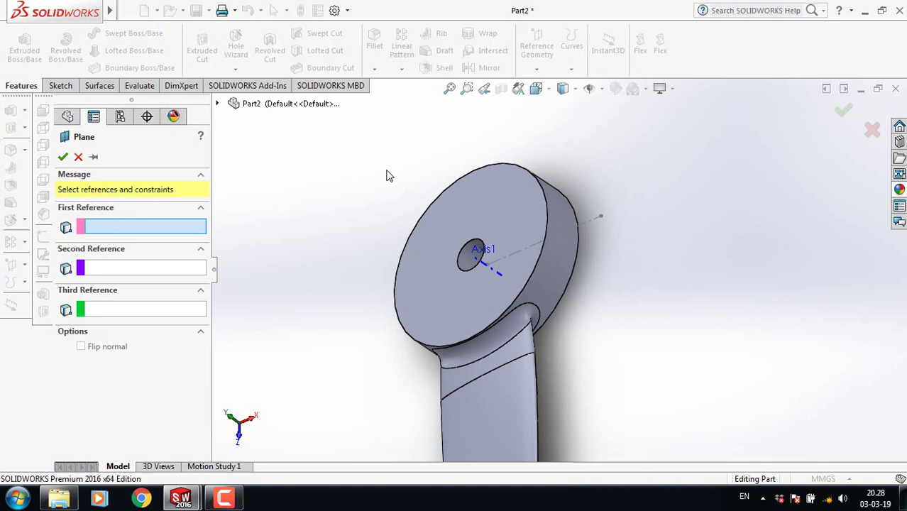
left_click(496, 278)
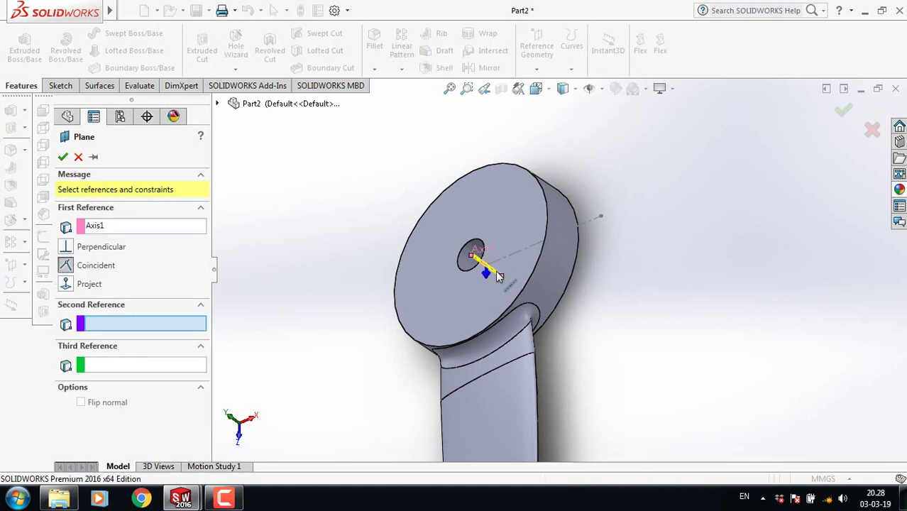
left_click(582, 224)
left_click(583, 229)
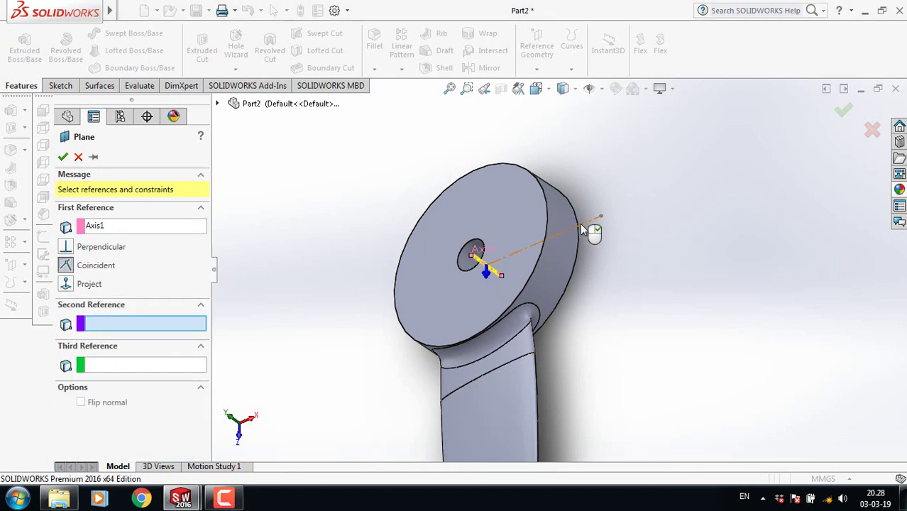
left_click(582, 229)
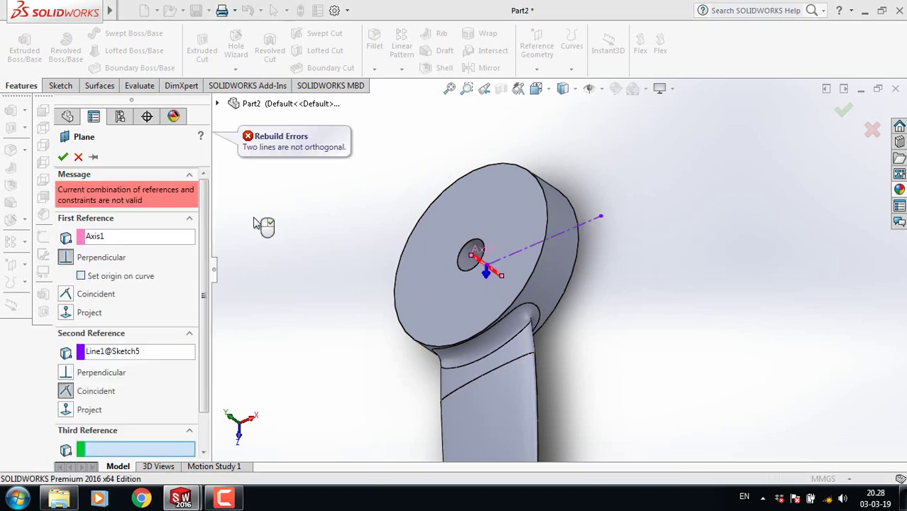
left_click(79, 156)
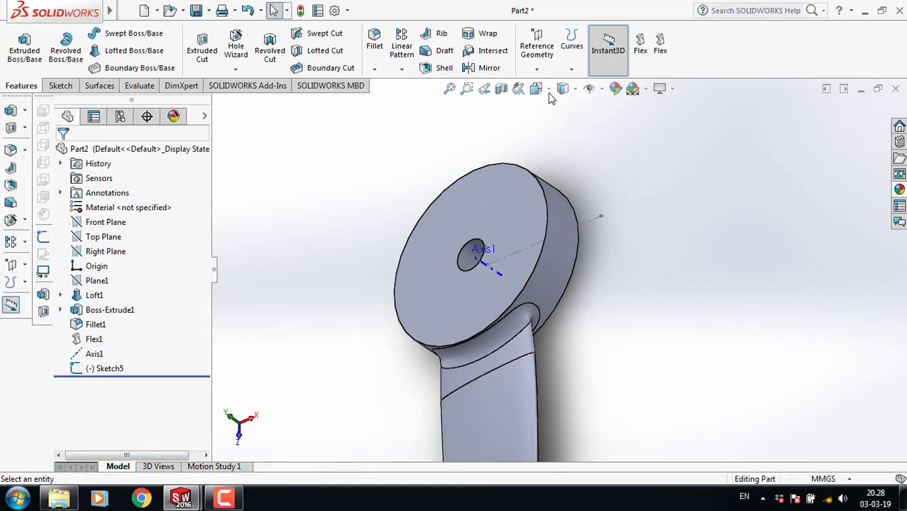
left_click(541, 69)
left_click(551, 86)
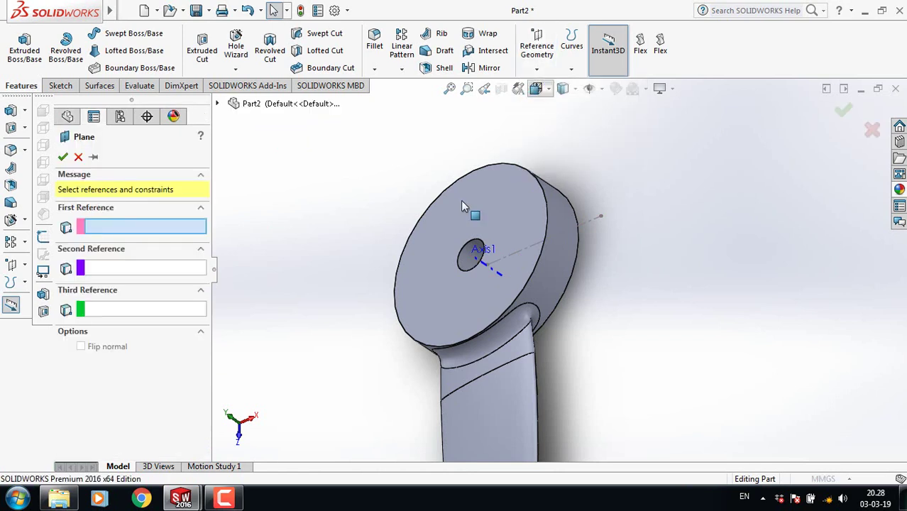
left_click(498, 273)
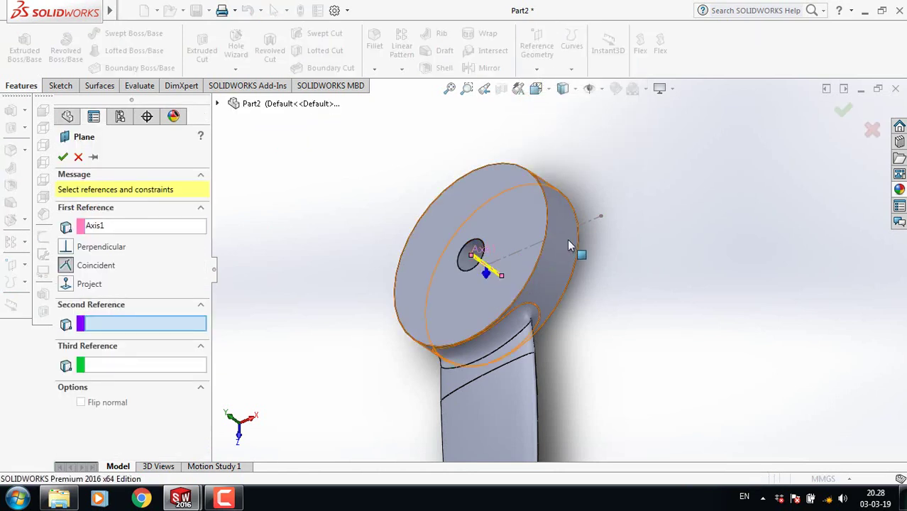
left_click(583, 226)
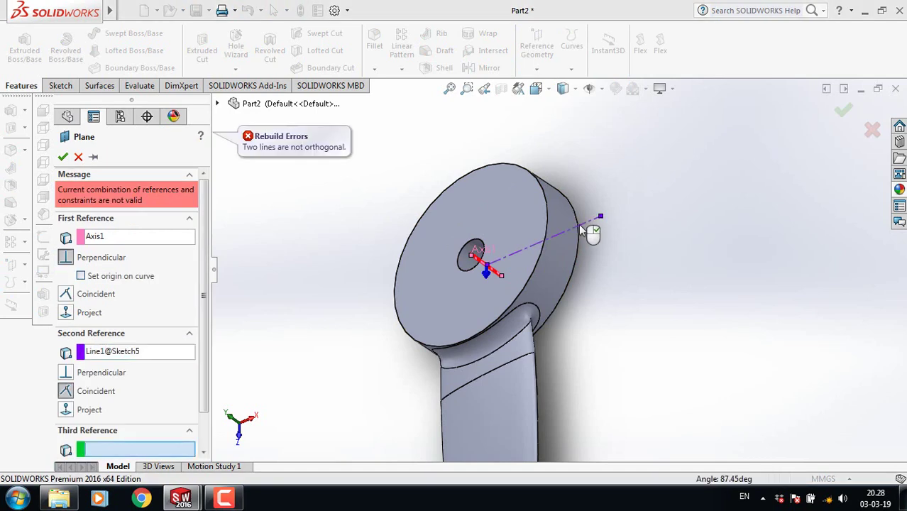
left_click(581, 227)
left_click(581, 228)
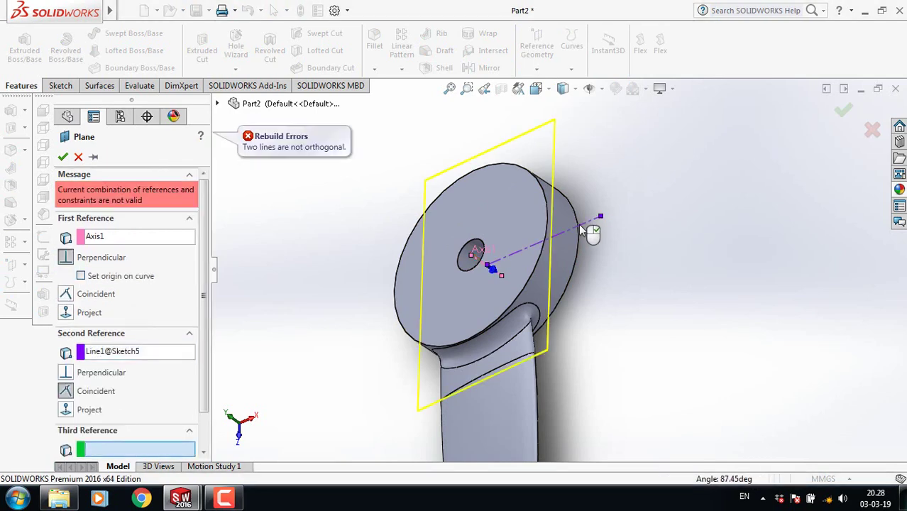
left_click(581, 228)
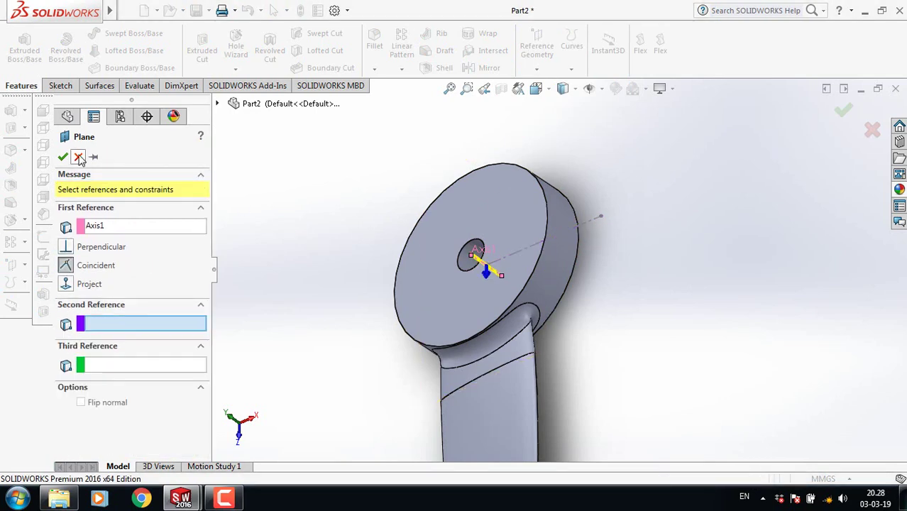
left_click(79, 157)
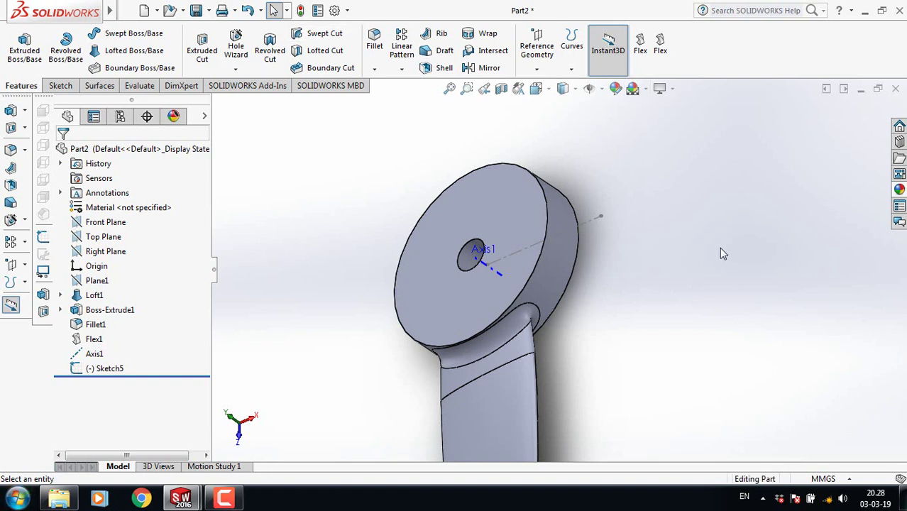
left_click(537, 69)
left_click(543, 85)
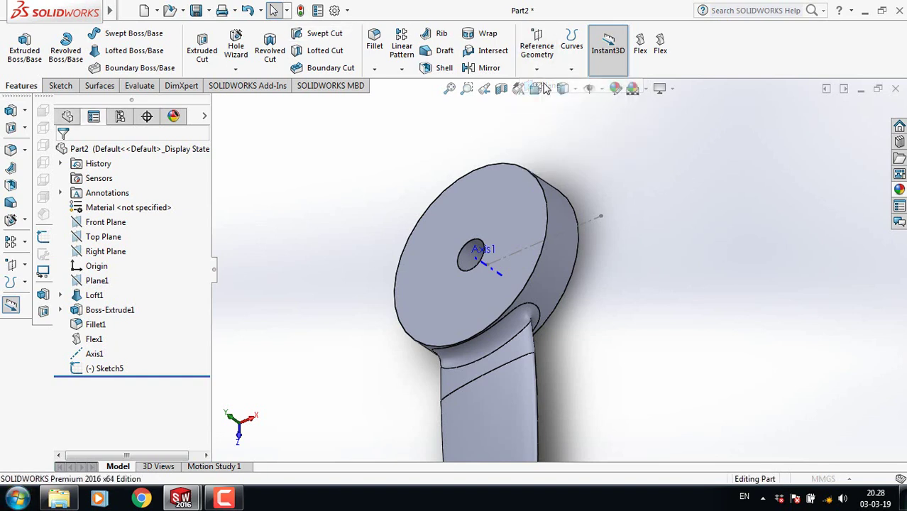
left_click(496, 272)
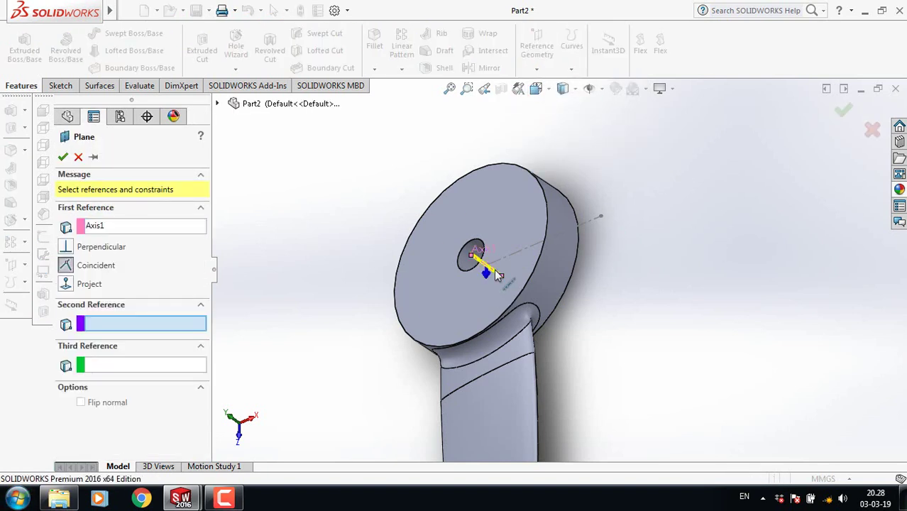
left_click(593, 221)
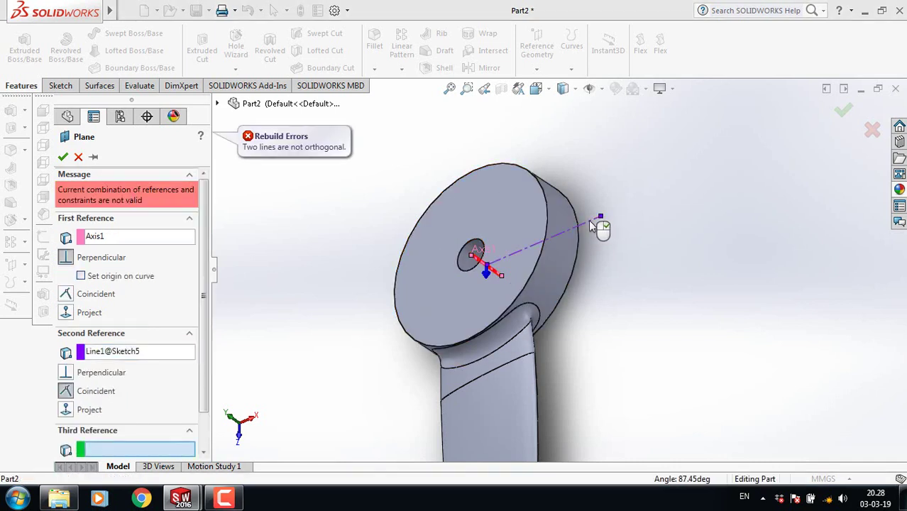
left_click(593, 221)
left_click(593, 220)
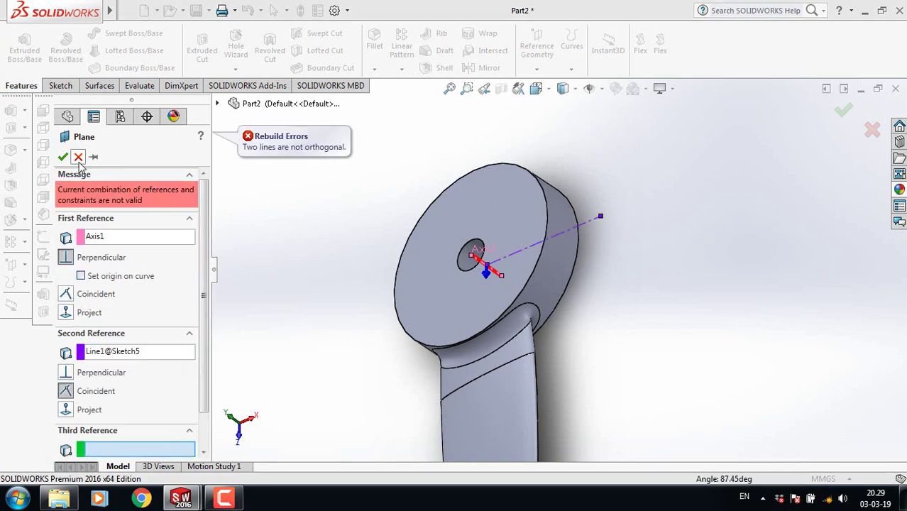
left_click(78, 158)
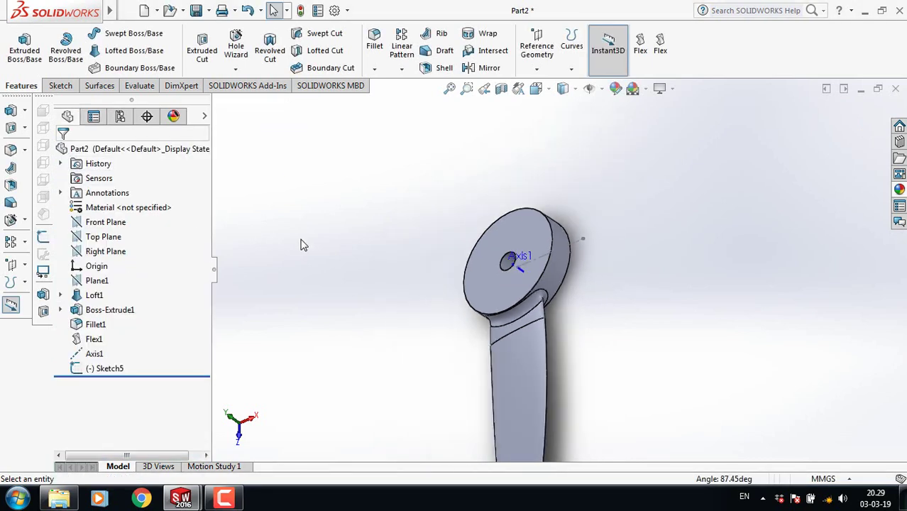
Orbit to show the hub's top face and start a new reference plane.
mouse_move(301, 245)
middle_mouse_down()
mouse_move(251, 253)
mouse_move(351, 265)
mouse_move(328, 237)
mouse_move(315, 246)
middle_mouse_up()
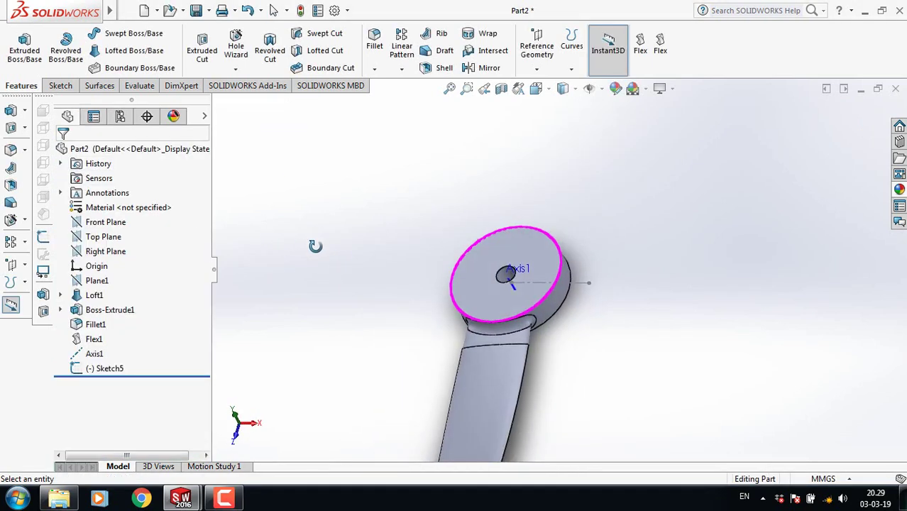
scroll(575, 305, "down", 3)
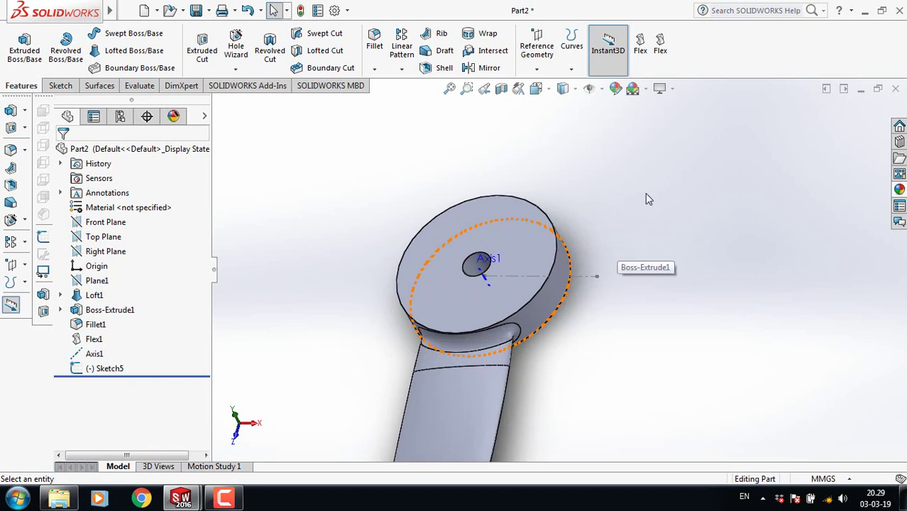
left_click(537, 47)
left_click(548, 88)
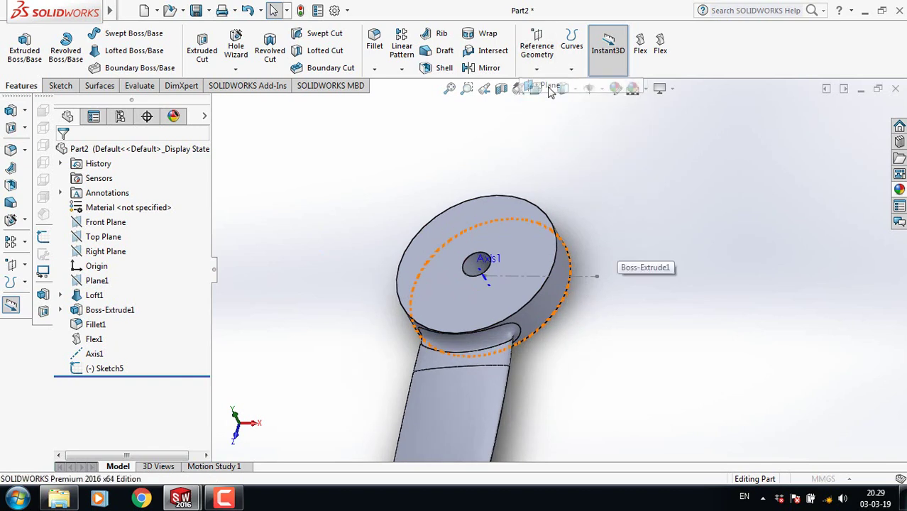
Try Line1@Sketch5 and Axis1 as plane references, then cancel the invalid plane.
left_click(587, 278)
scroll(500, 284, "down", 2)
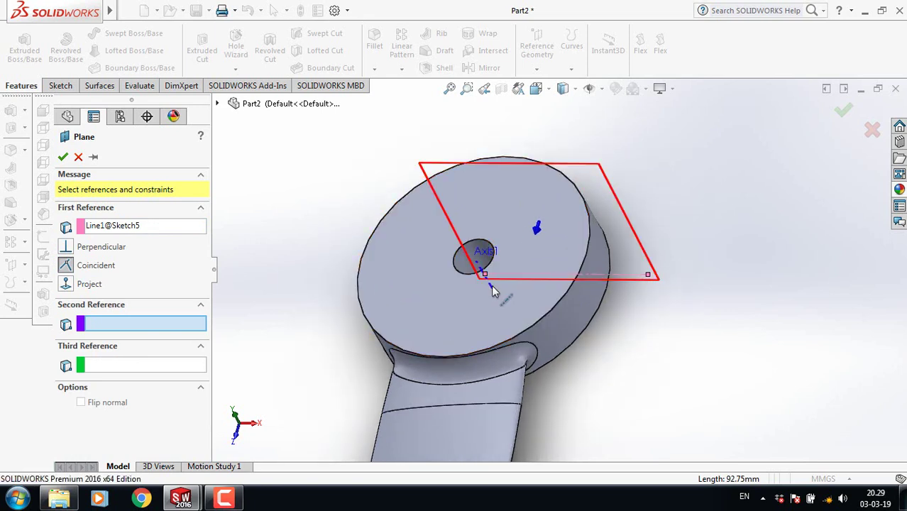
left_click(495, 291)
left_click(494, 291)
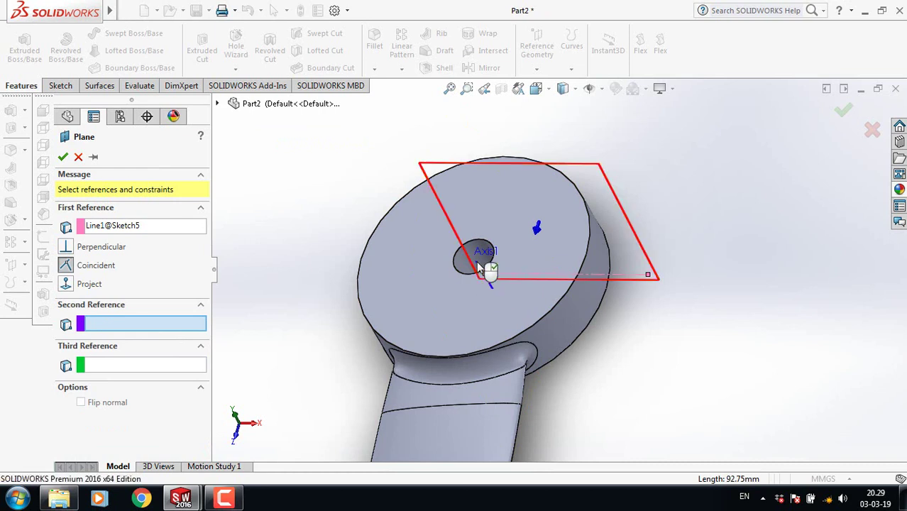
left_click(495, 291)
left_click(495, 292)
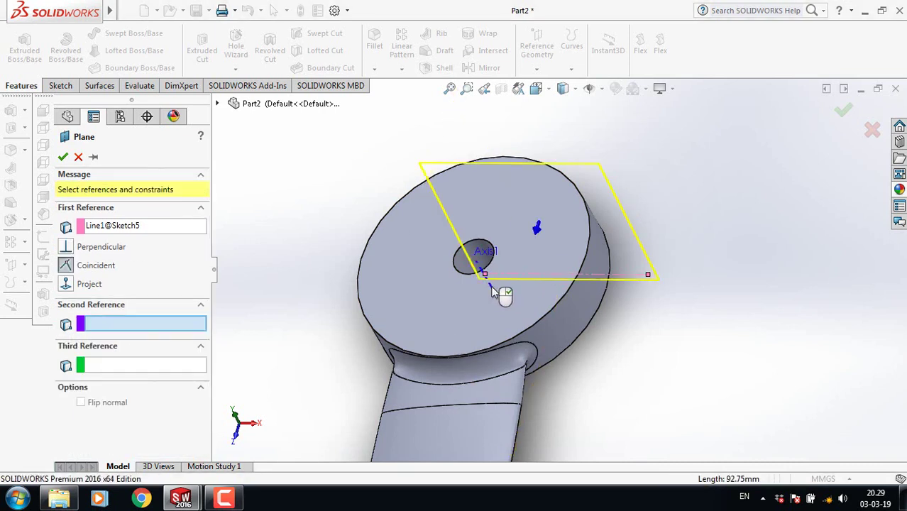
left_click(495, 292)
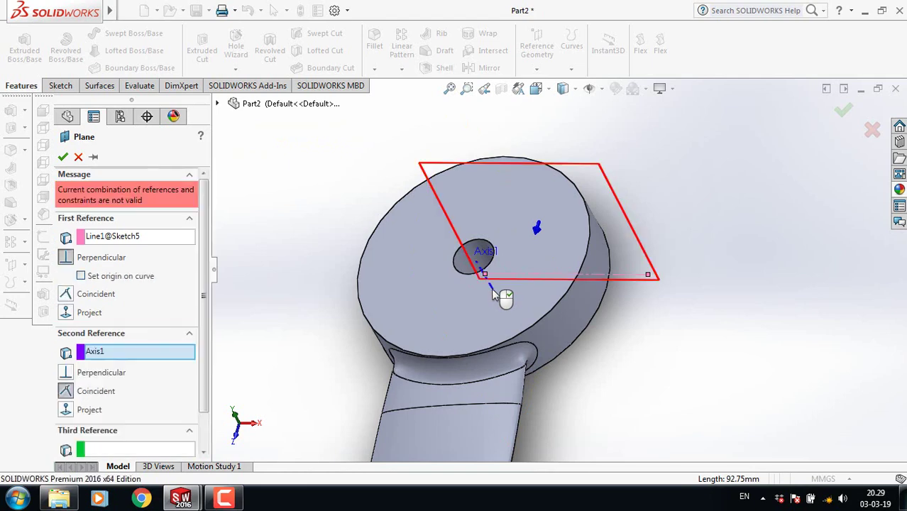
scroll(508, 299, "down", 3)
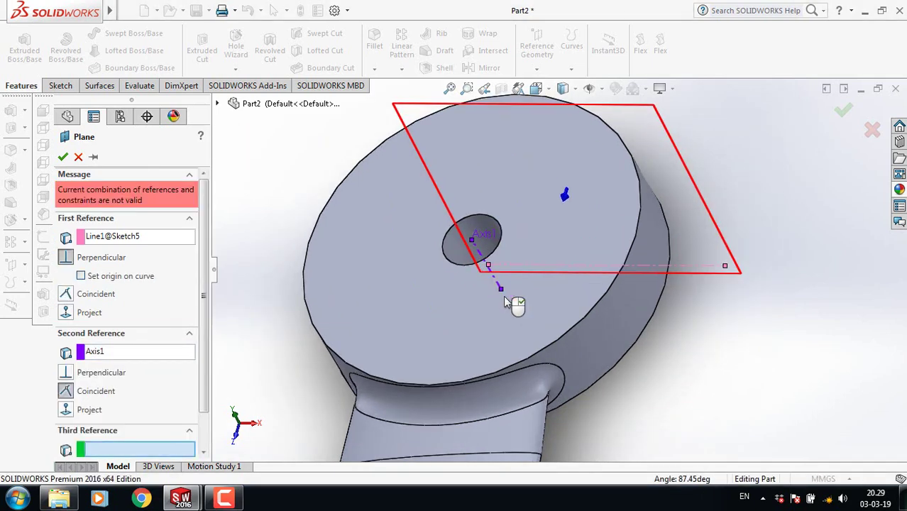
left_click(652, 271)
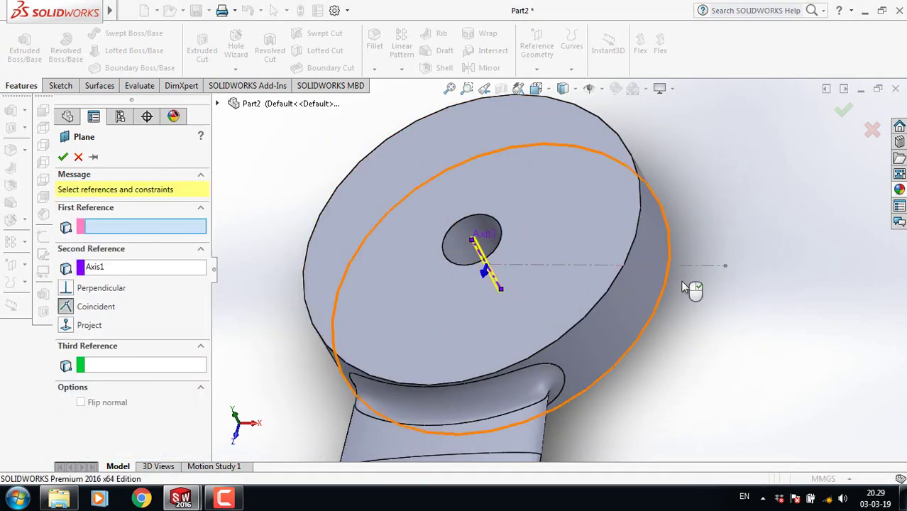
left_click(705, 266)
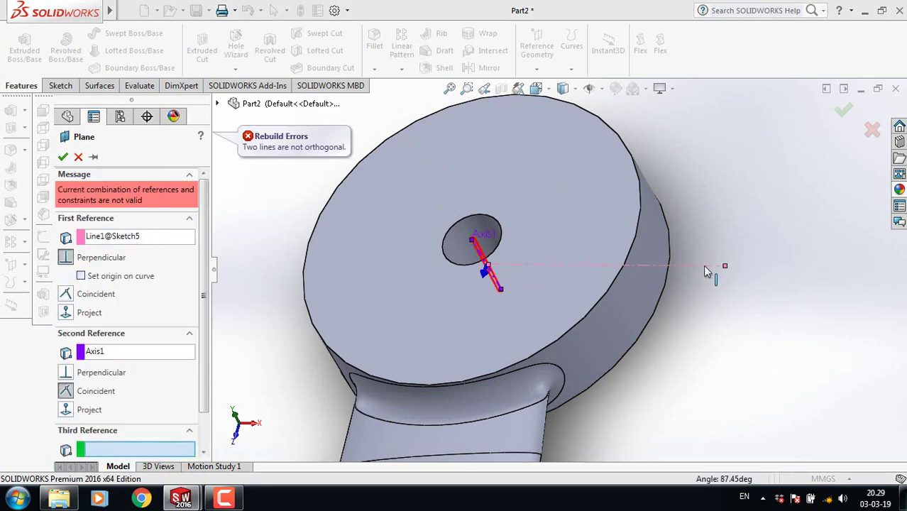
left_click(78, 157)
middle_click_drag(765, 299, 739, 302)
Attempt a reference plane through Axis1 and Line1@Sketch5, which fails as not orthogonal.
left_click(537, 66)
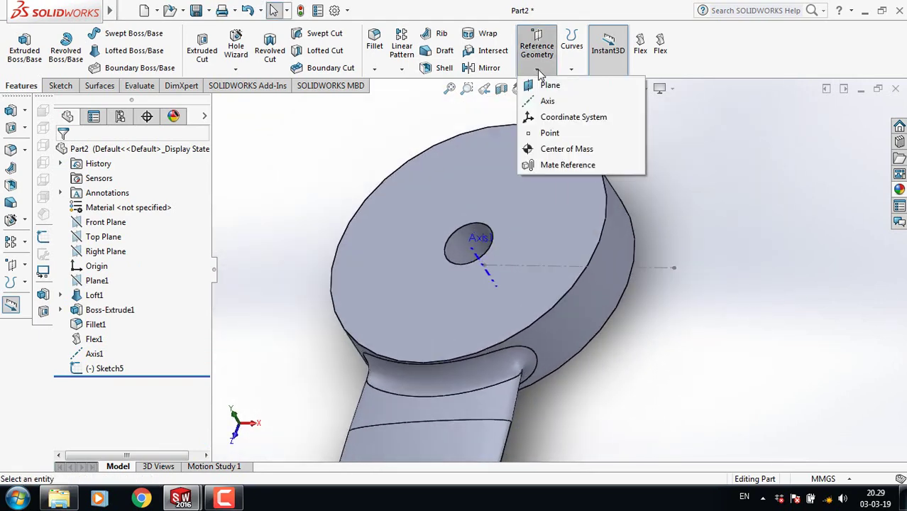
left_click(544, 86)
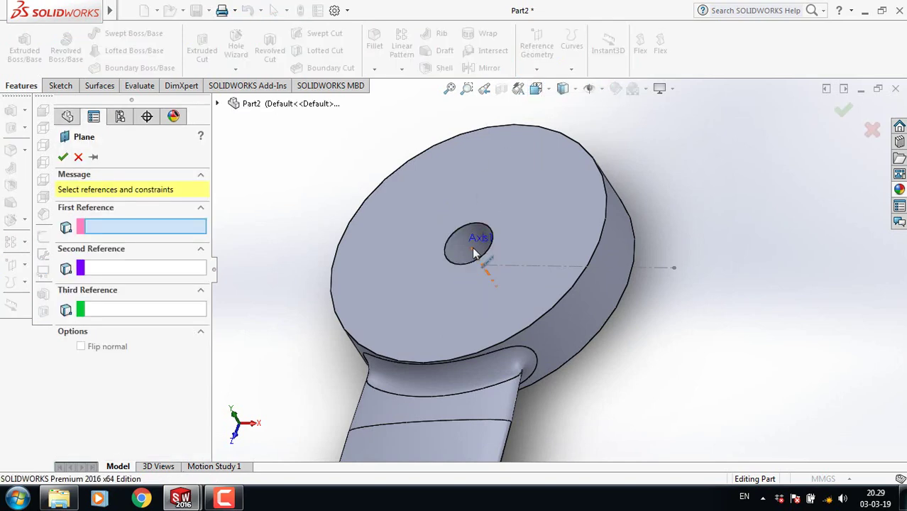
left_click(475, 255)
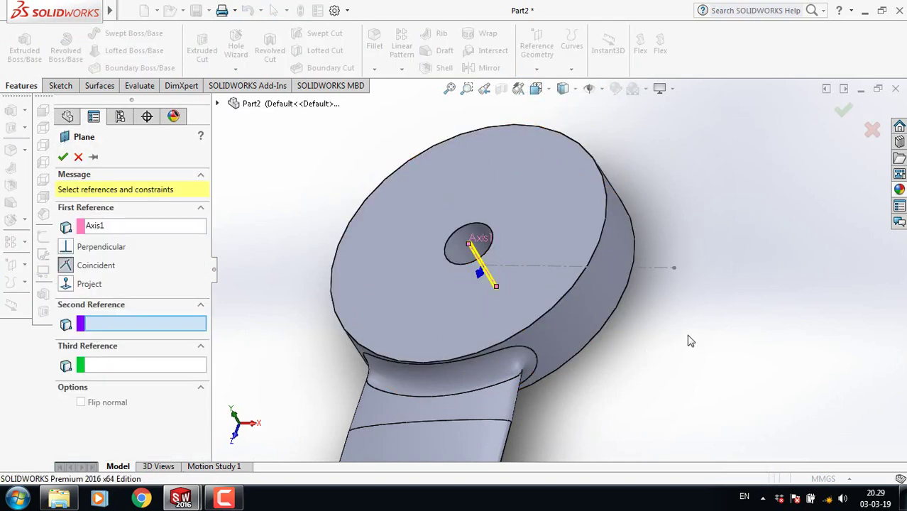
left_click(648, 275)
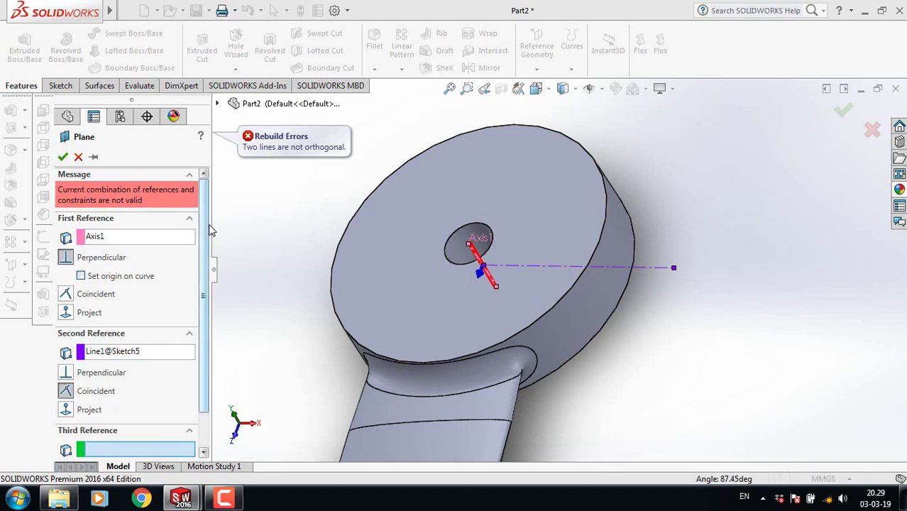
left_click(551, 267)
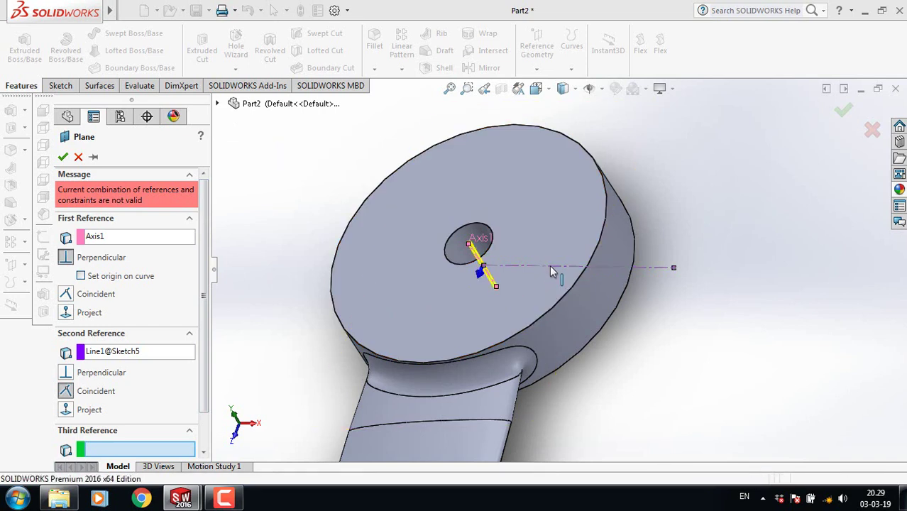
left_click(551, 267)
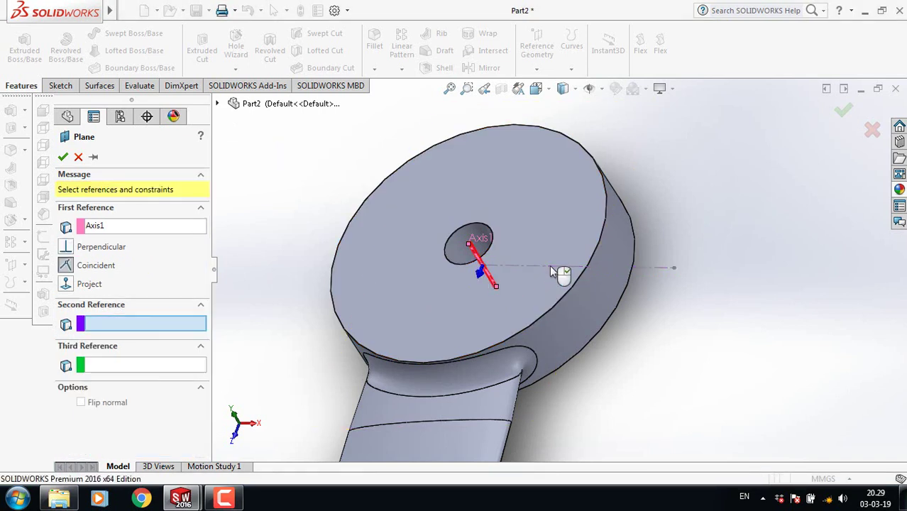
left_click(550, 267)
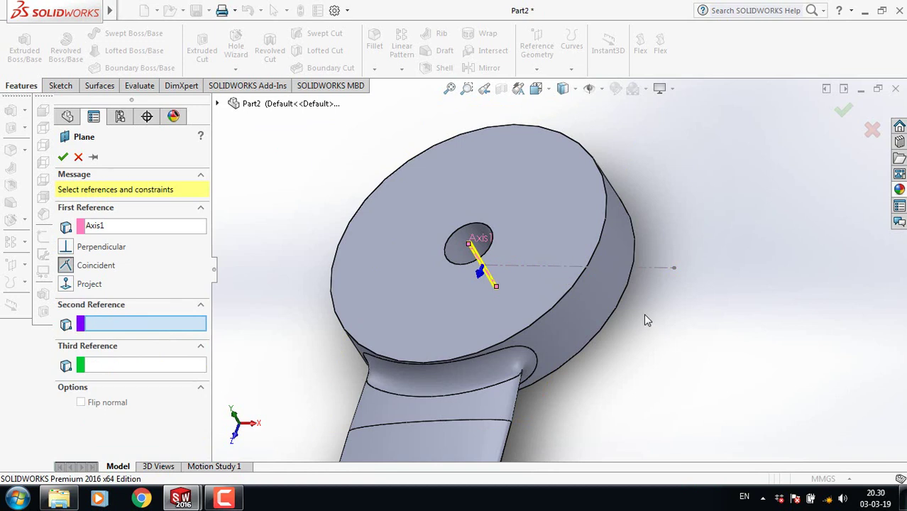
left_click(63, 158)
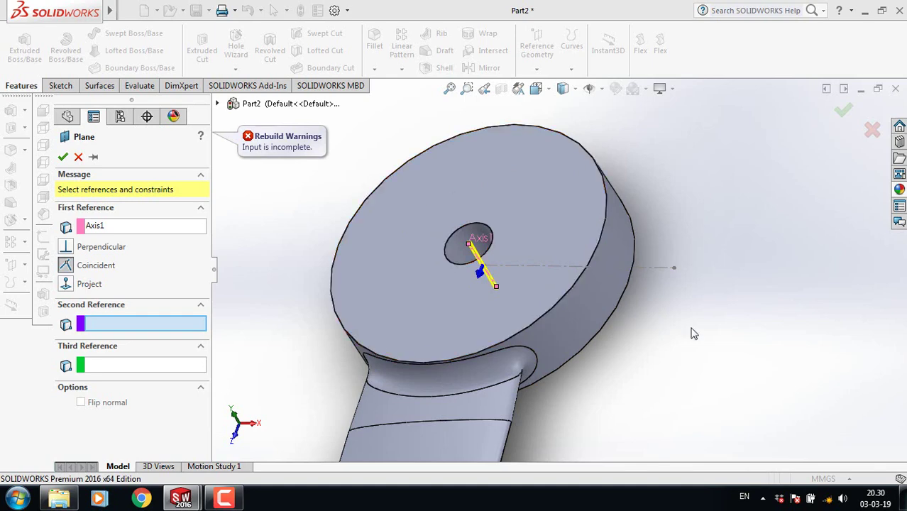
Cancel the plane and remove Sketch5 so the tree ends at Axis1.
scroll(691, 320, "down", 3)
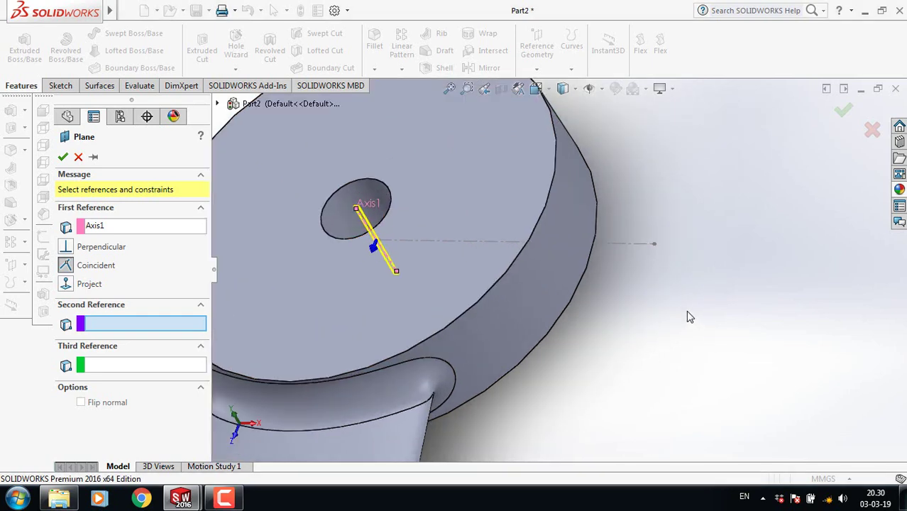
left_click(78, 157)
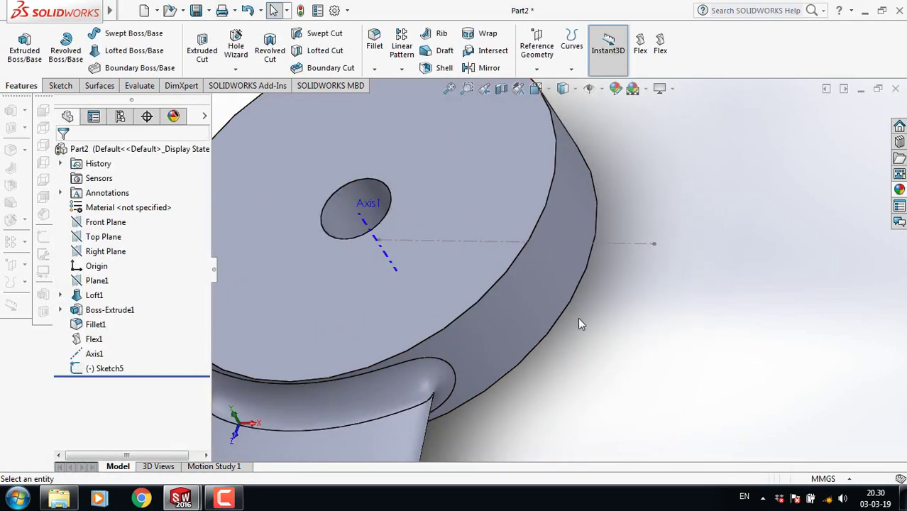
scroll(593, 303, "up", 3)
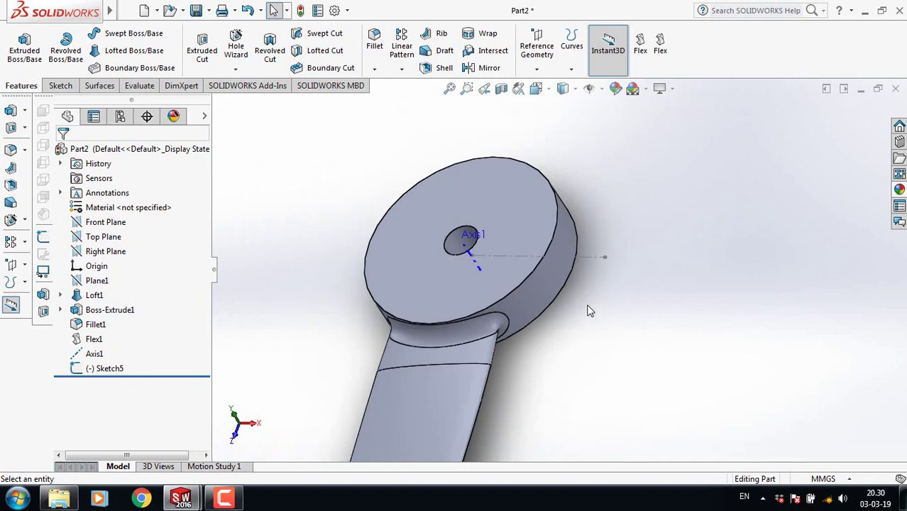
key("ctrl+z")
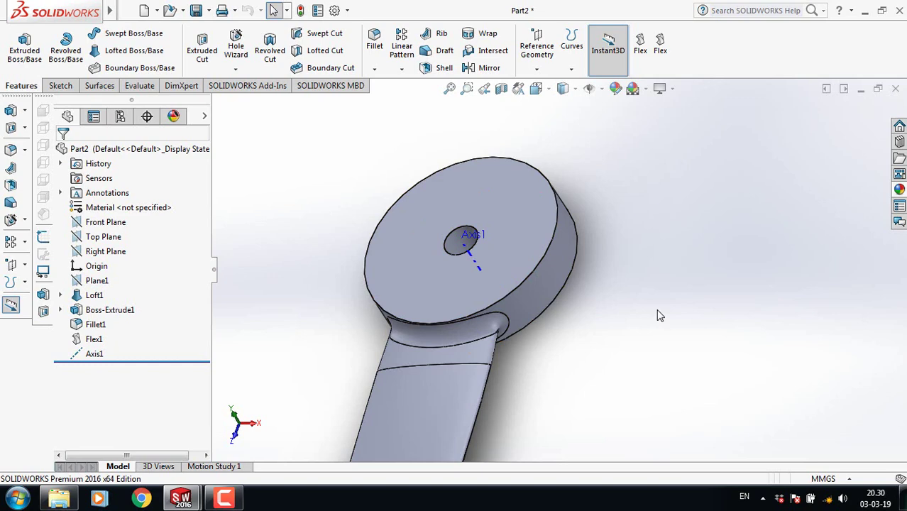
Start a new sketch on the Top Plane viewed Normal To.
left_click(119, 242)
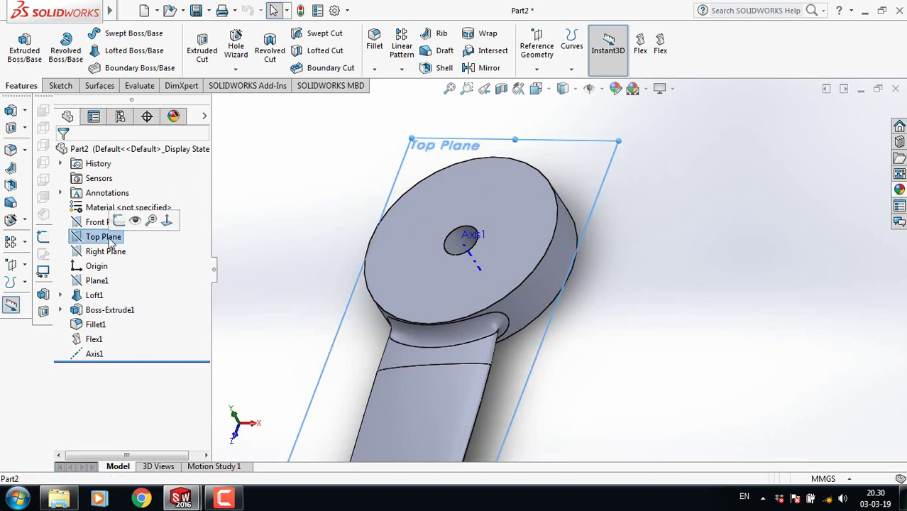
left_click(118, 222)
key("space")
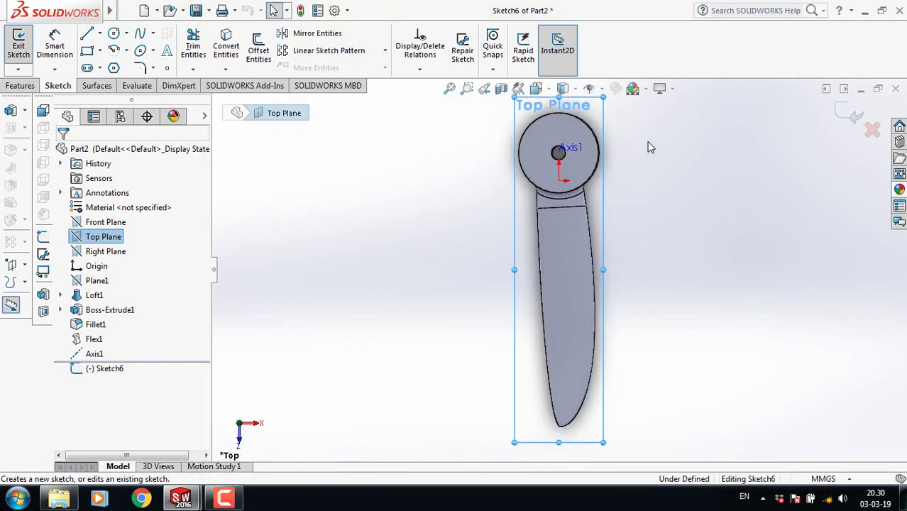
scroll(569, 189, "down", 1)
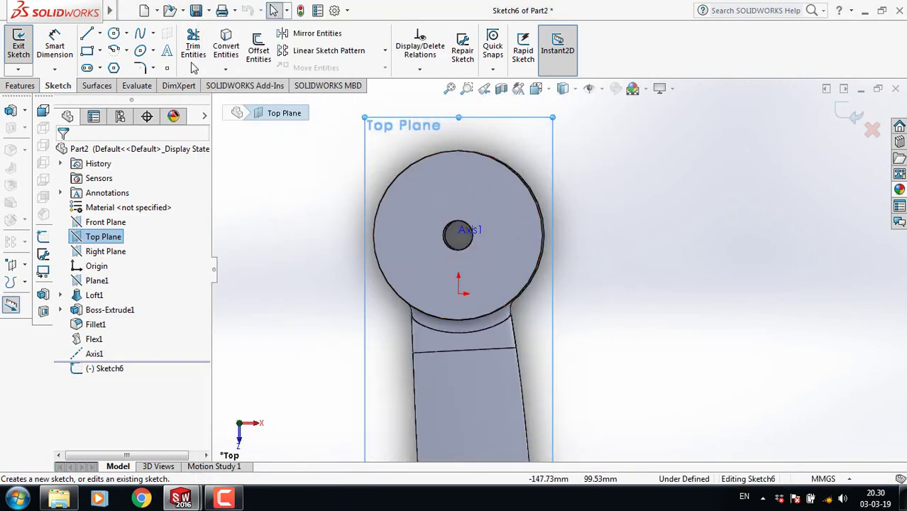
Draw a horizontal centerline from the hole centre about 125 mm outward.
left_click(100, 34)
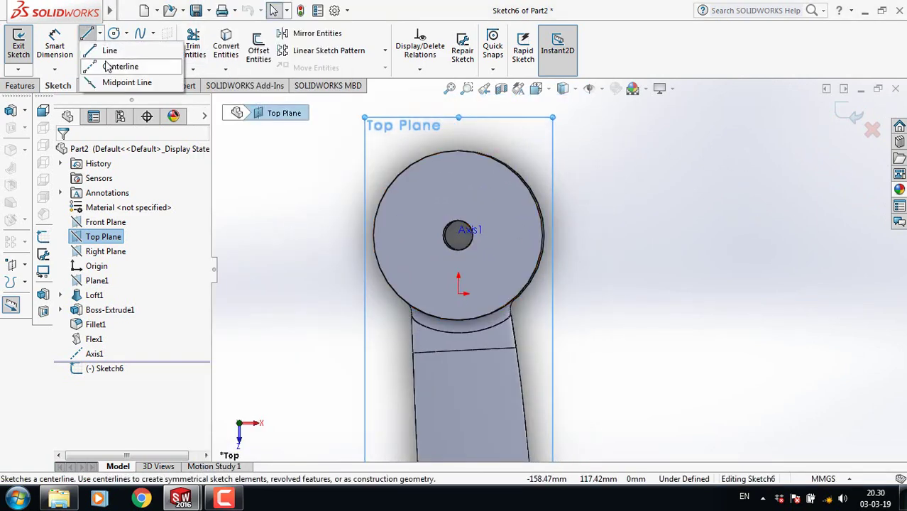
left_click(117, 66)
scroll(741, 259, "up", 4)
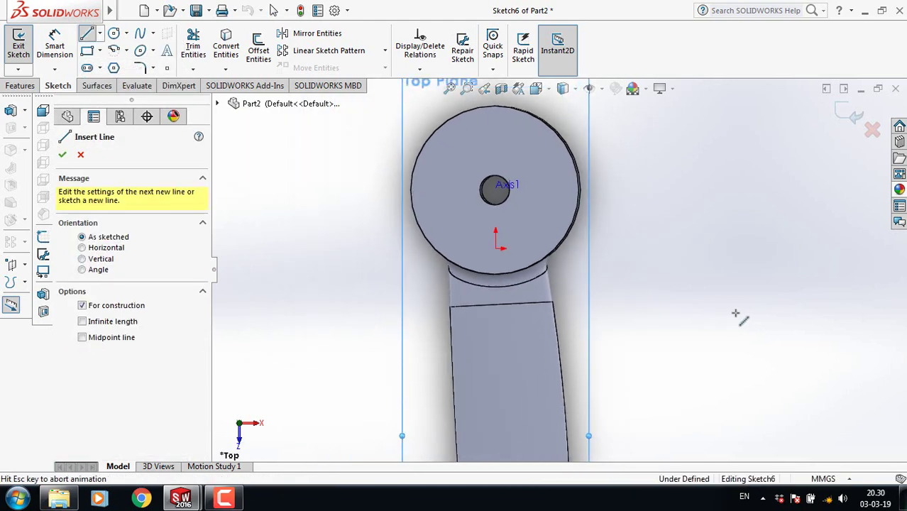
scroll(689, 188, "down", 2)
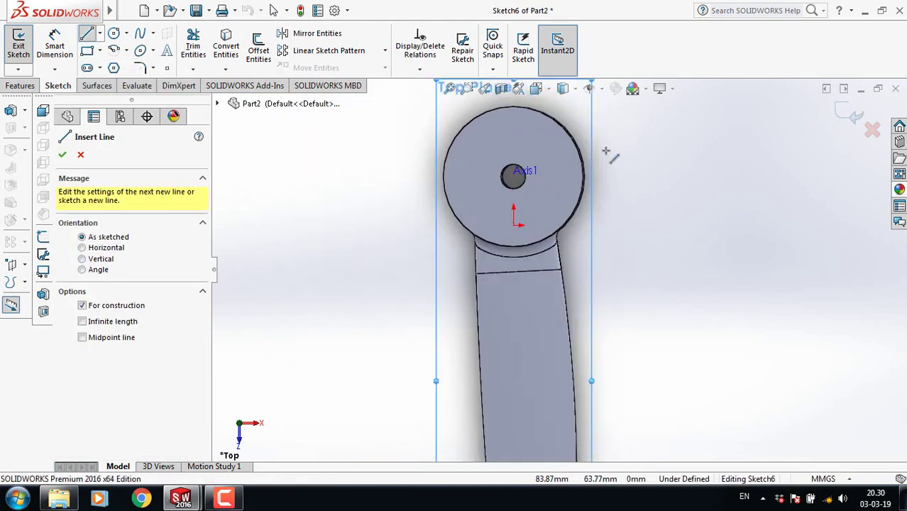
left_click(514, 178)
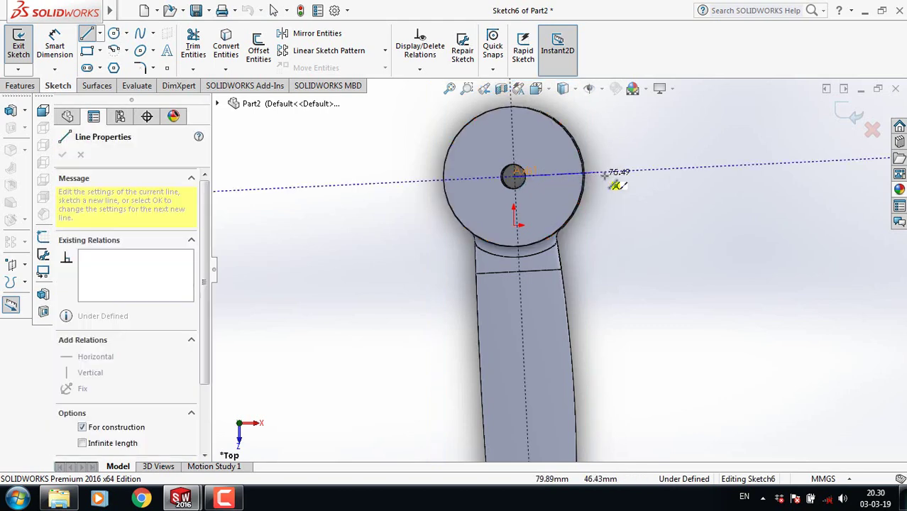
left_click(649, 178)
right_click(649, 177)
left_click(685, 187)
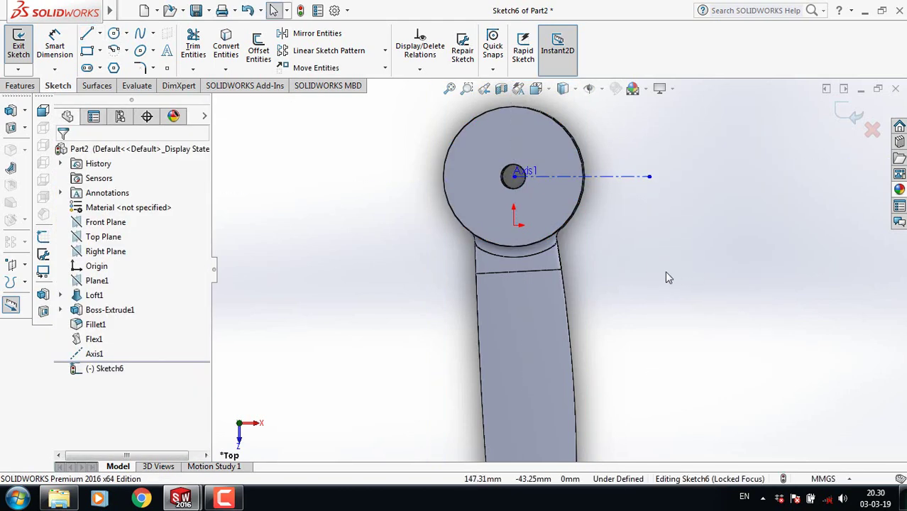
scroll(643, 299, "up", 2)
middle_click_drag(643, 299, 646, 199)
scroll(645, 195, "down", 2)
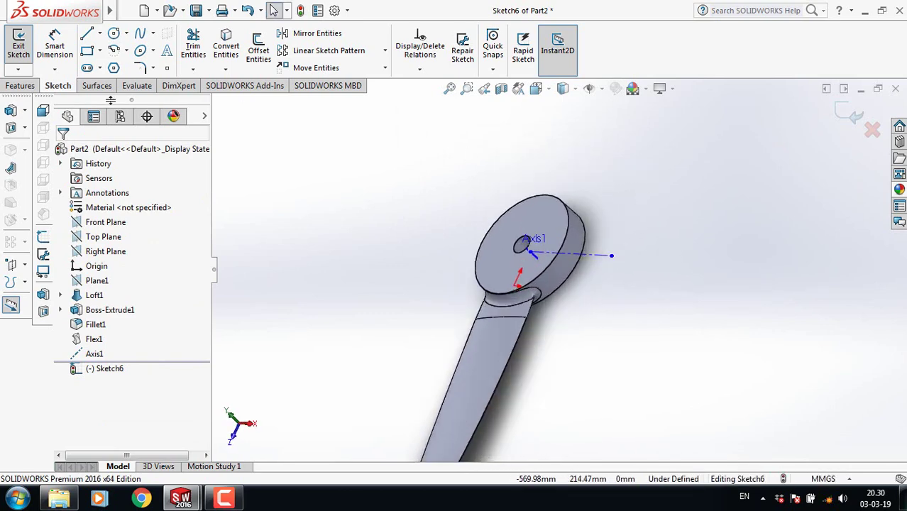
left_click(20, 85)
Exit Sketch6 and start a new reference plane.
left_click(543, 69)
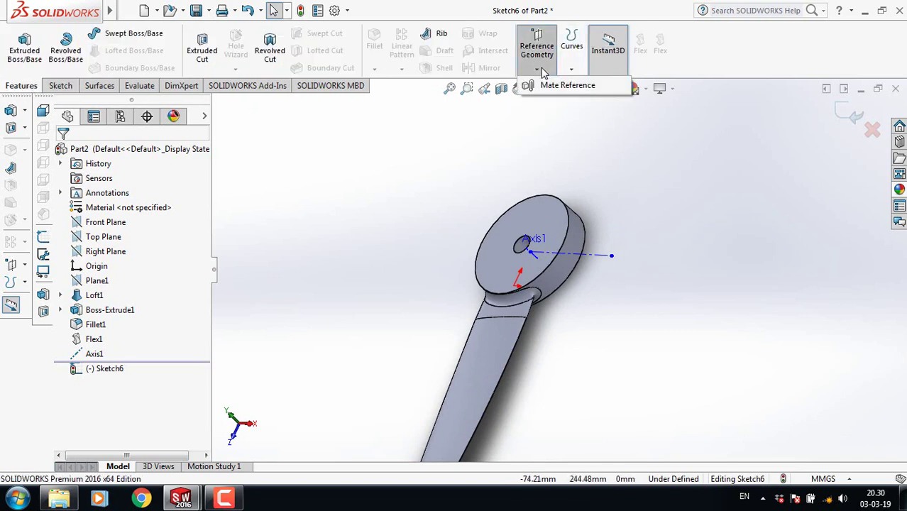
left_click(851, 117)
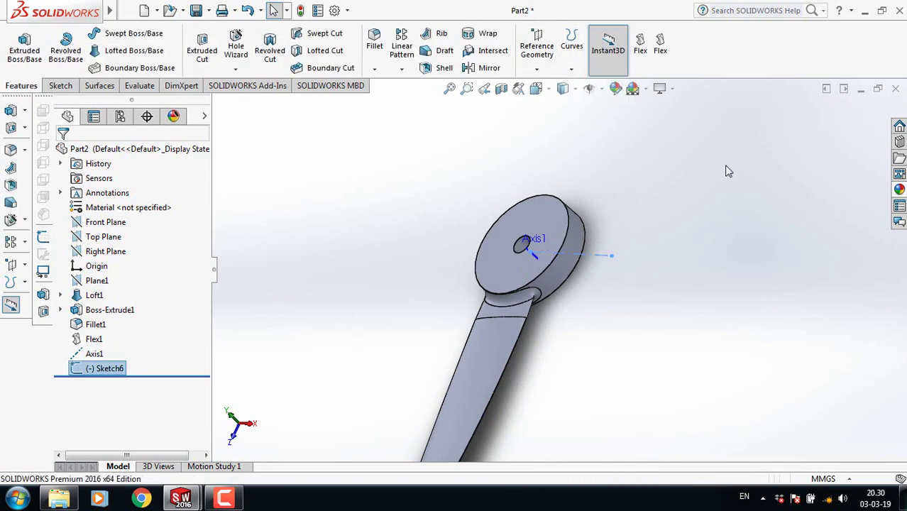
left_click(538, 69)
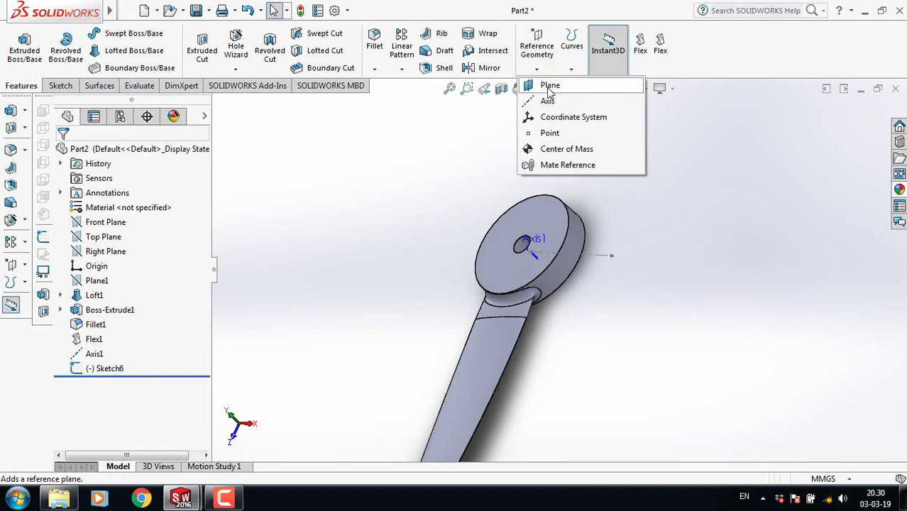
left_click(550, 85)
Set Axis1 and the Sketch6 centerline as plane references, re-picking the line repeatedly.
scroll(508, 269, "down", 3)
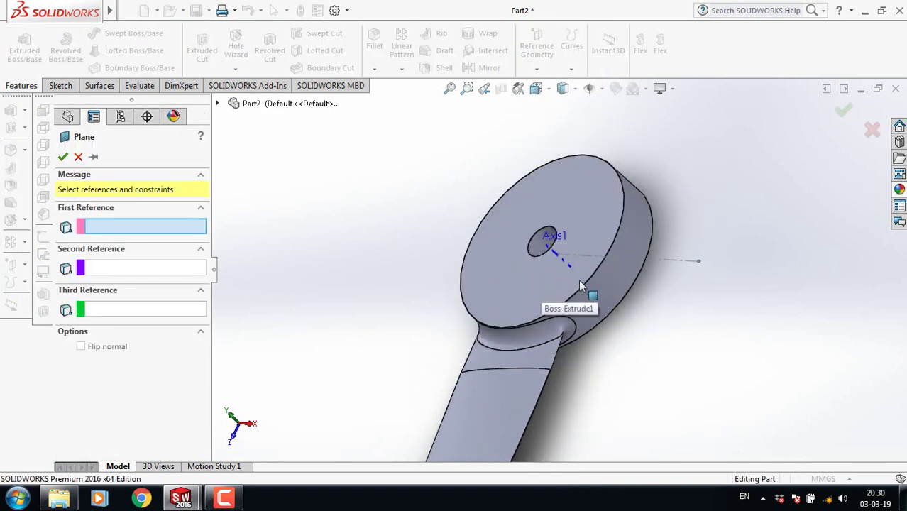
left_click(569, 269)
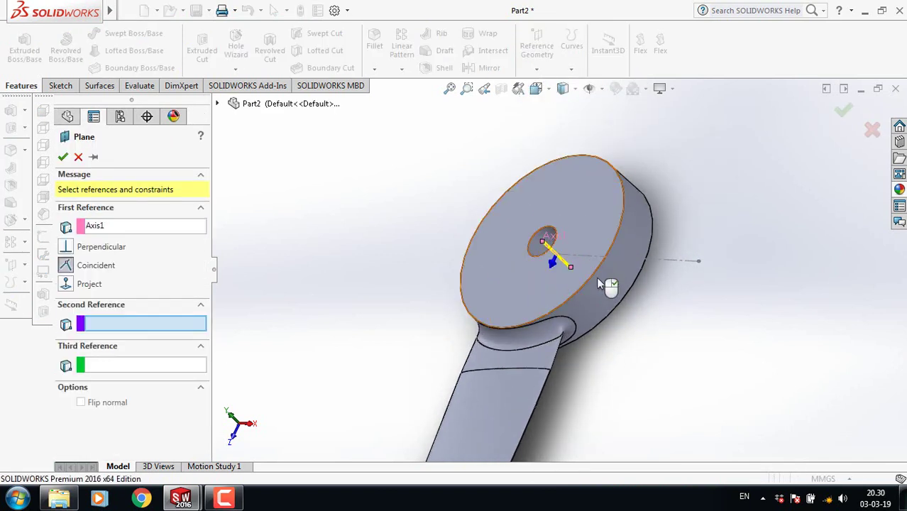
left_click(631, 260)
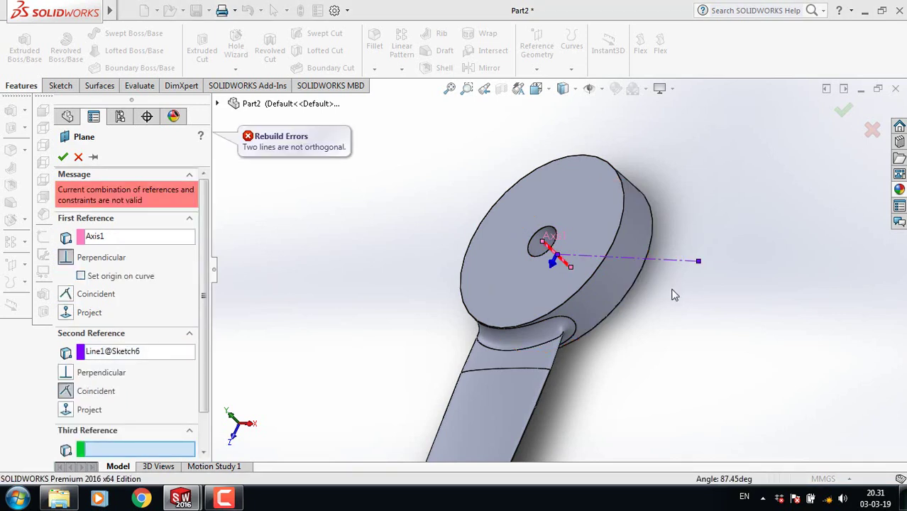
scroll(694, 289, "down", 2)
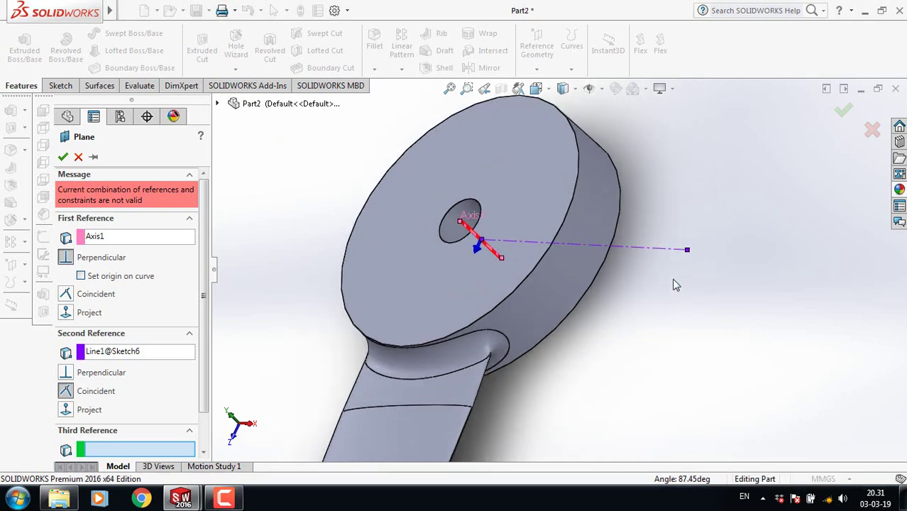
scroll(671, 278, "down", 1)
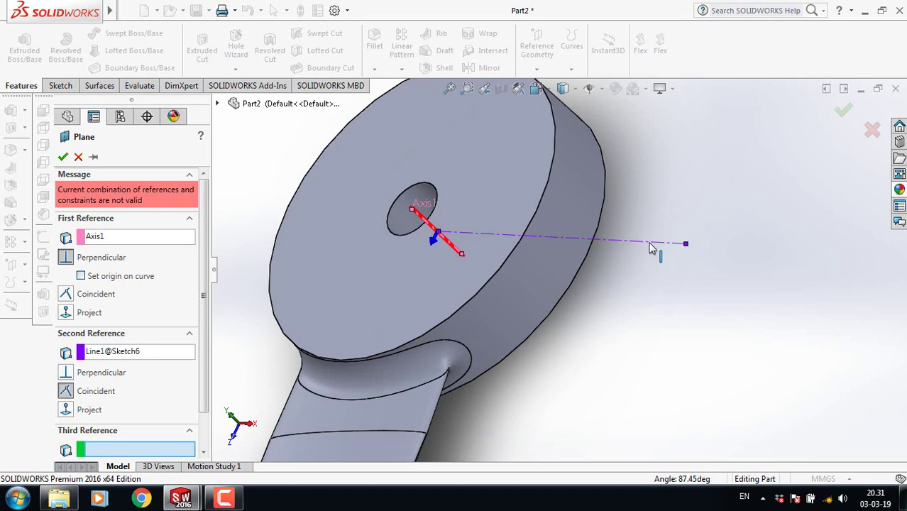
left_click(651, 248)
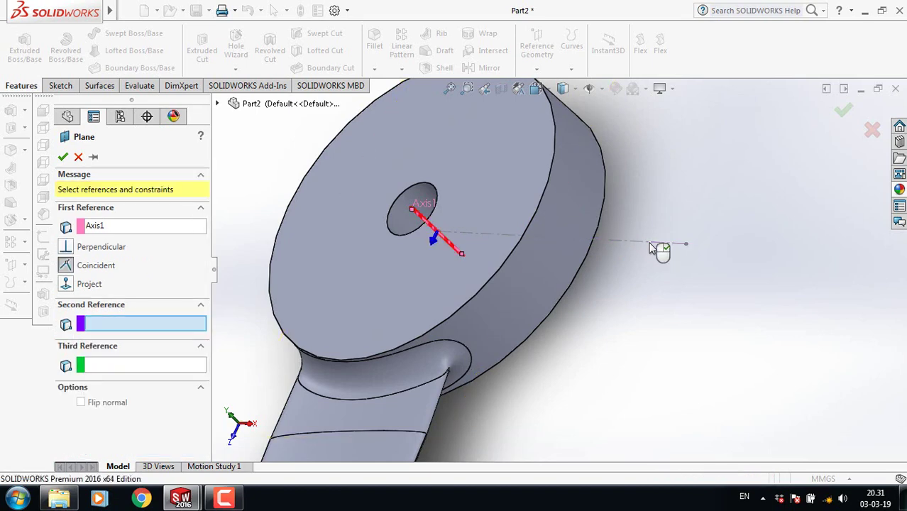
left_click(651, 248)
left_click(651, 248)
left_click(651, 248)
left_click(651, 247)
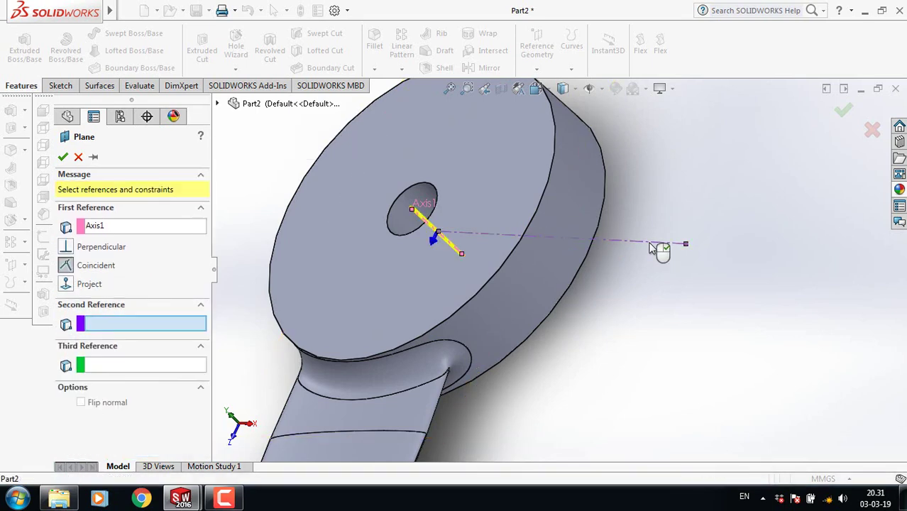
left_click(651, 247)
left_click(651, 248)
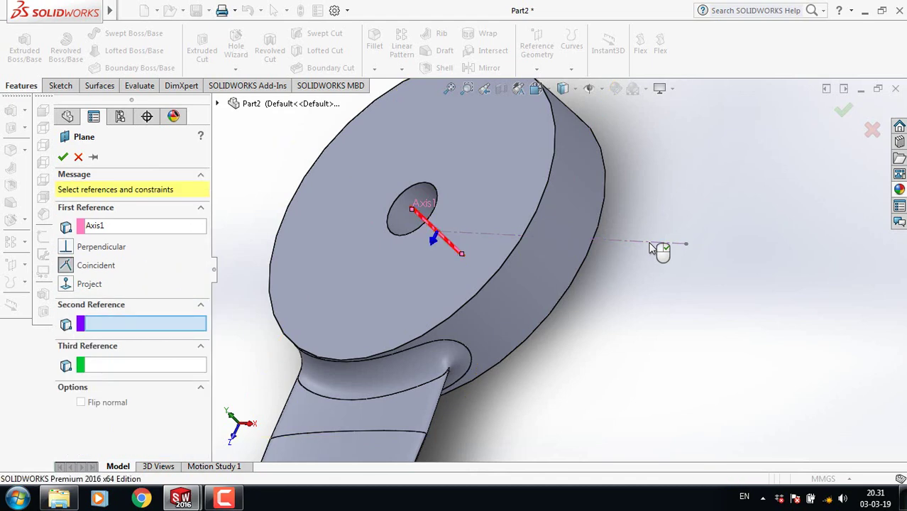
left_click(651, 248)
Cancel the failed plane and delete Sketch6.
left_click(79, 157)
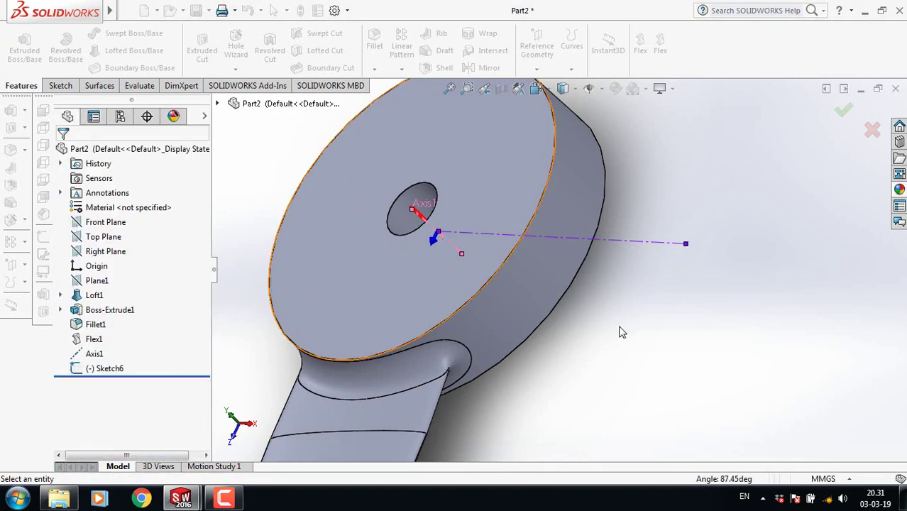
left_click(614, 250)
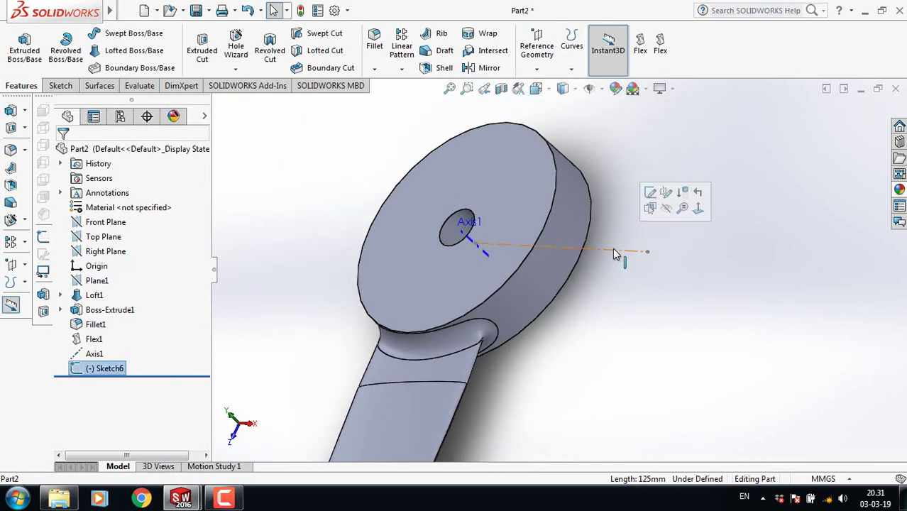
key("Delete")
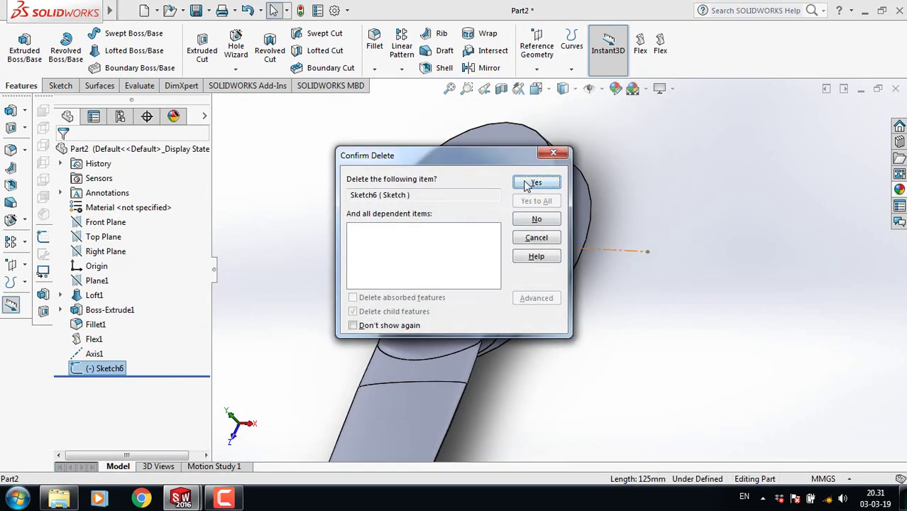
left_click(526, 183)
Delete Axis1 so the feature tree ends at Flex1.
left_click(477, 245)
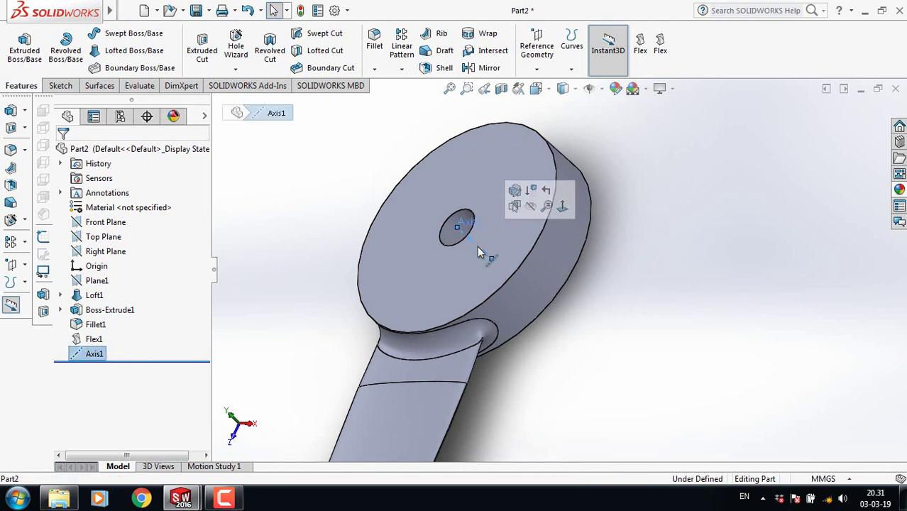
key("Delete")
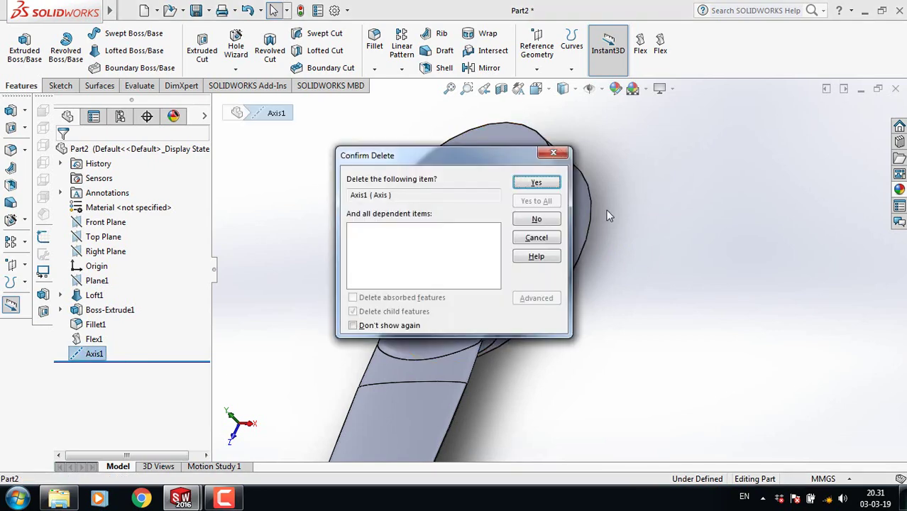
left_click(534, 183)
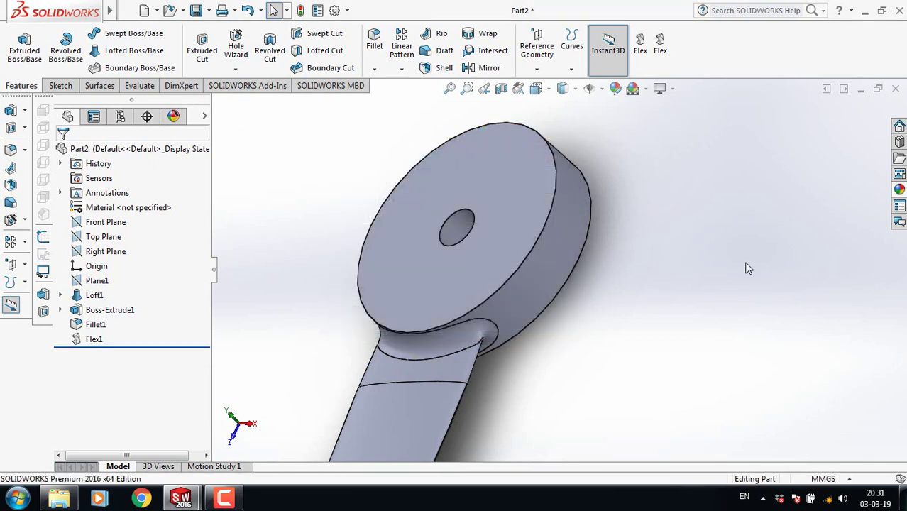
middle_click_drag(665, 284, 642, 272)
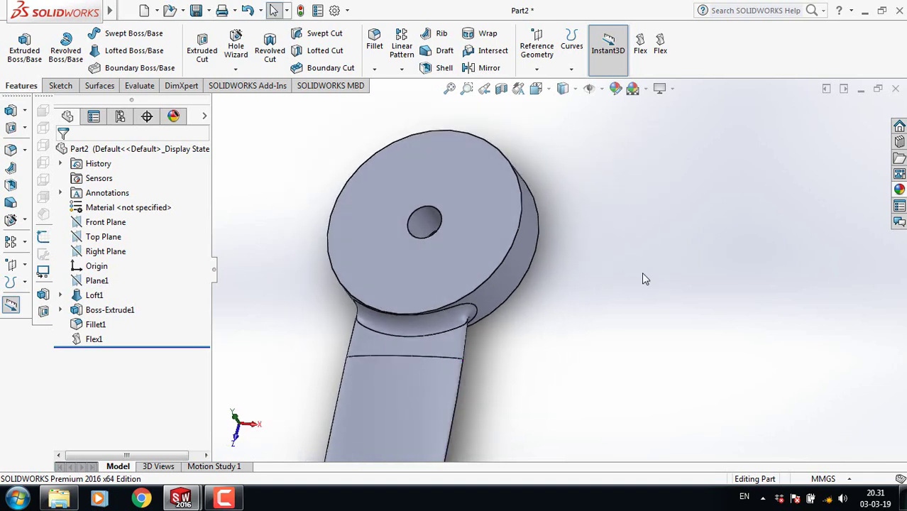
left_click(538, 71)
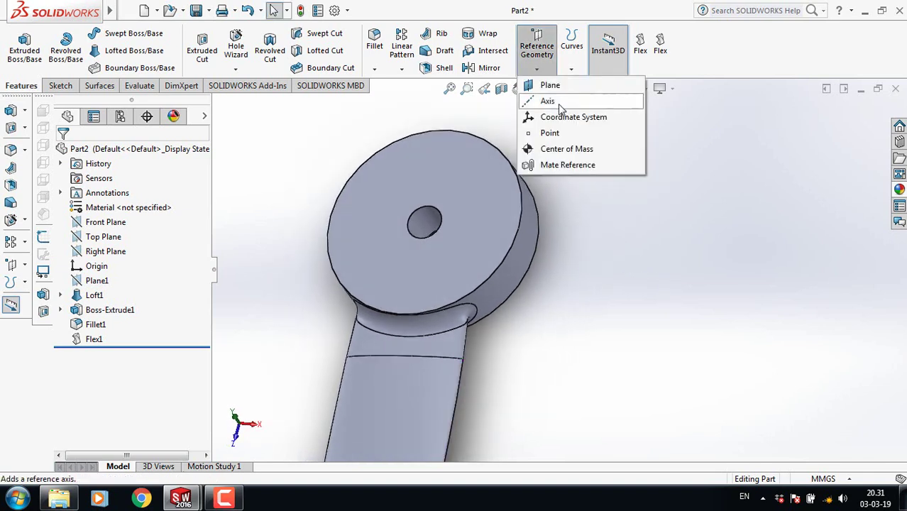
Create Axis2 from the hub hole's cylindrical face.
left_click(547, 101)
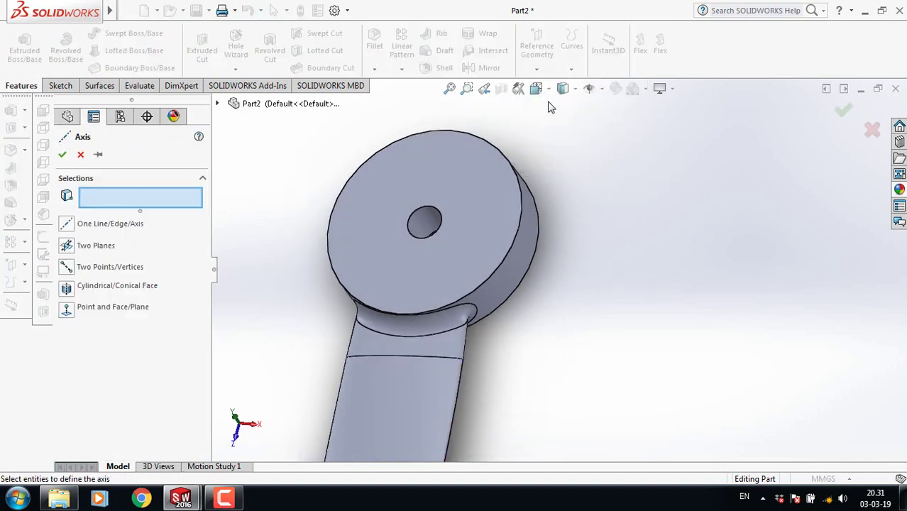
left_click(419, 229)
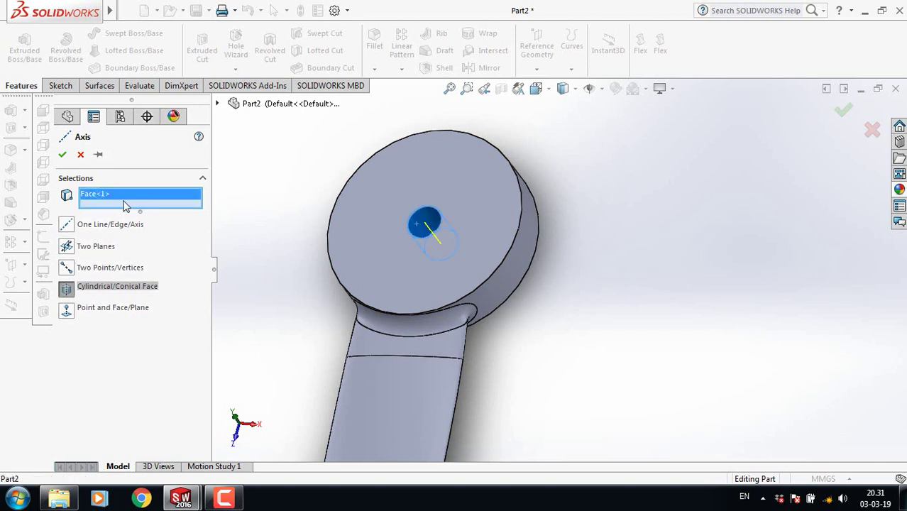
left_click(63, 154)
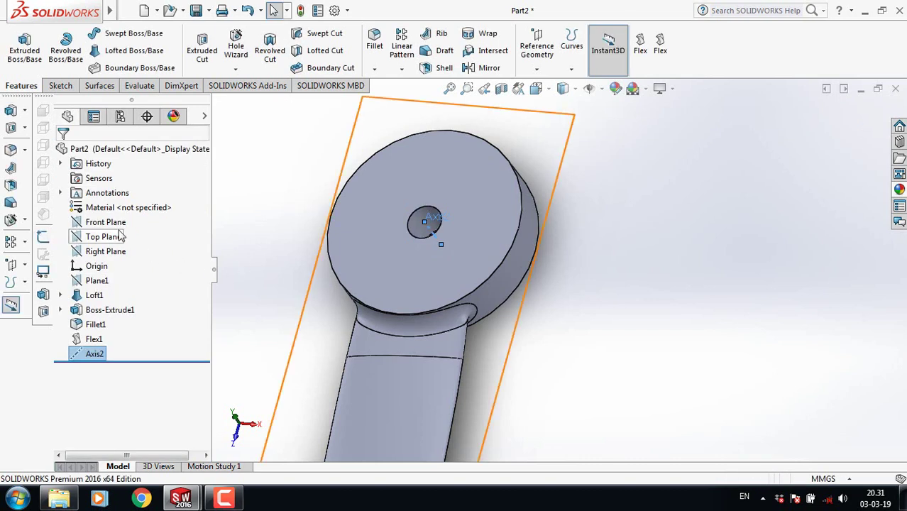
Start a Top Plane sketch with the centerline tool, viewed Normal To.
left_click(107, 238)
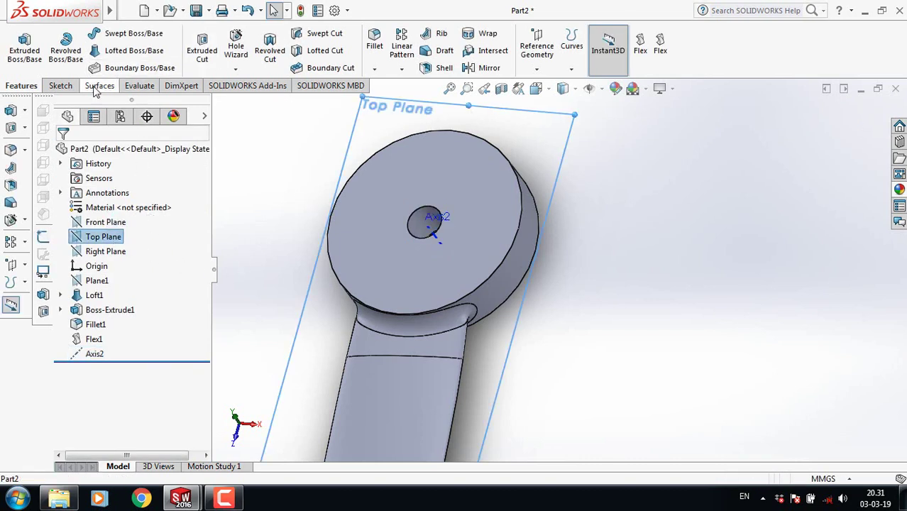
left_click(60, 85)
left_click(99, 33)
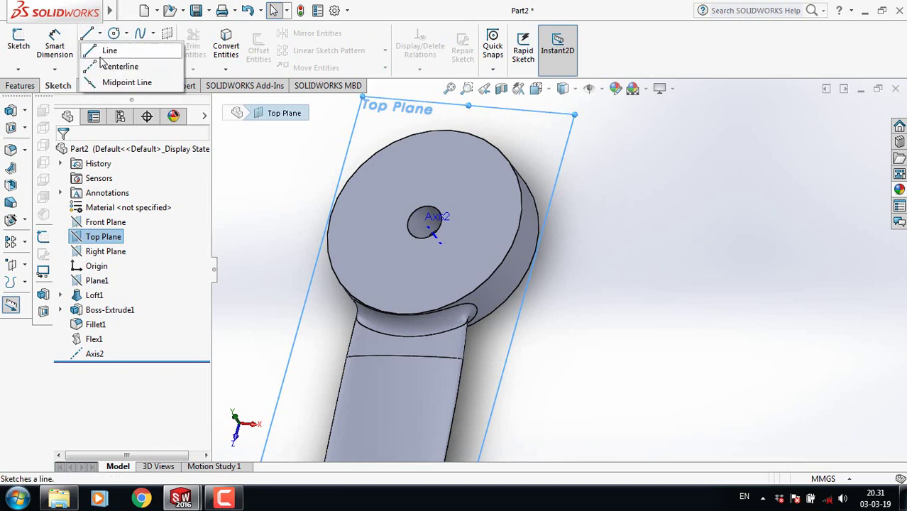
left_click(110, 67)
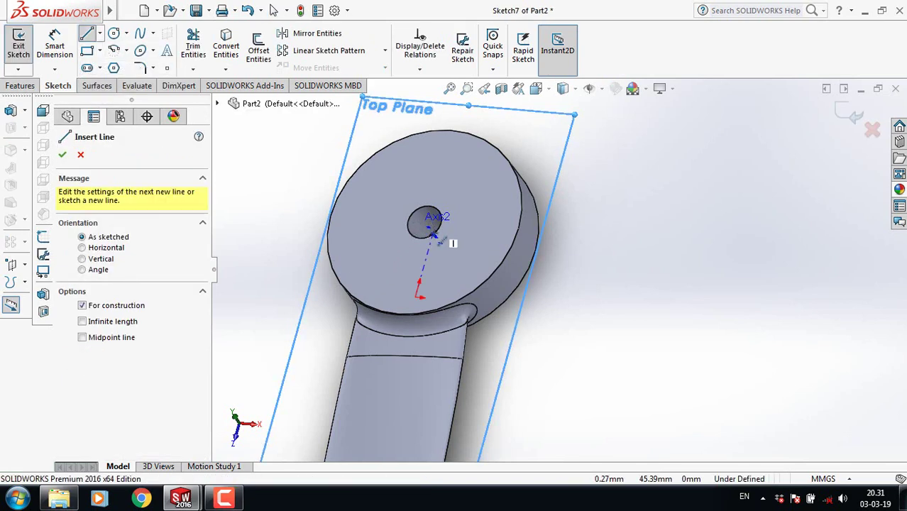
key("space")
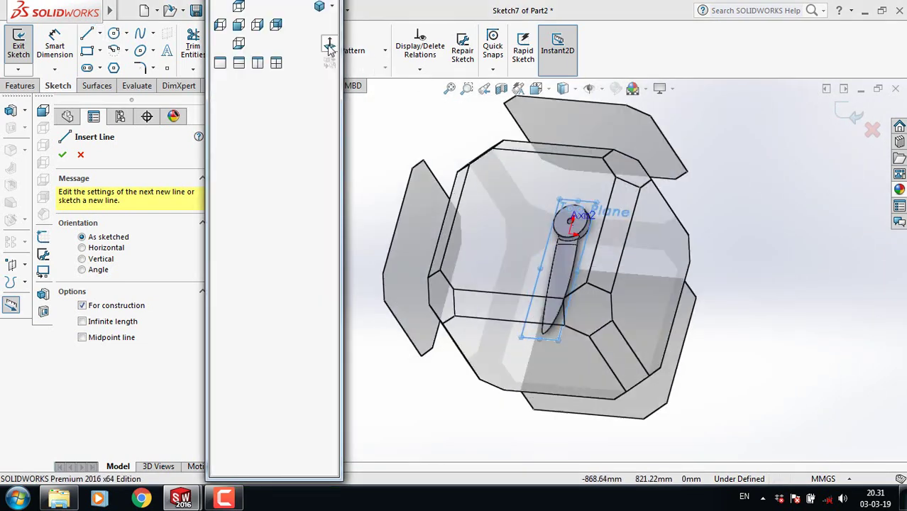
left_click(329, 46)
scroll(573, 152, "down", 5)
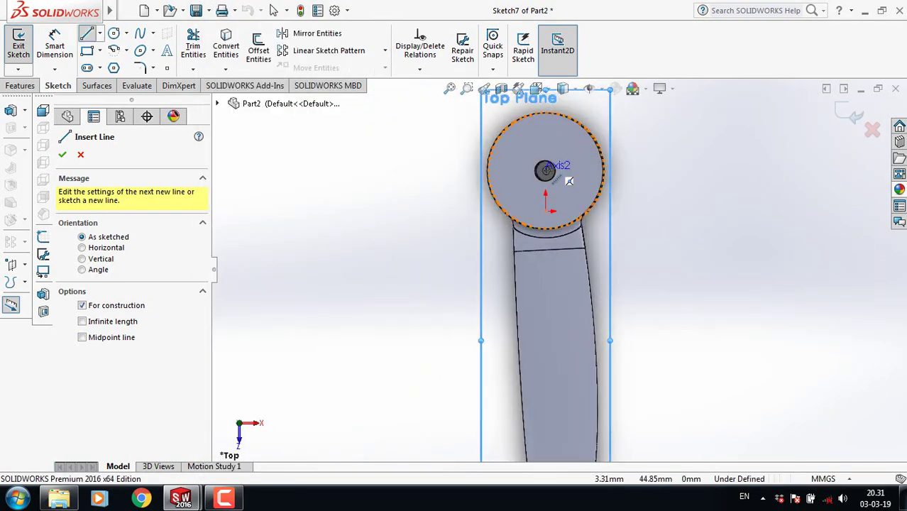
Draw a construction line from the hole centre outward past the hub and exit Sketch7.
left_click(562, 178)
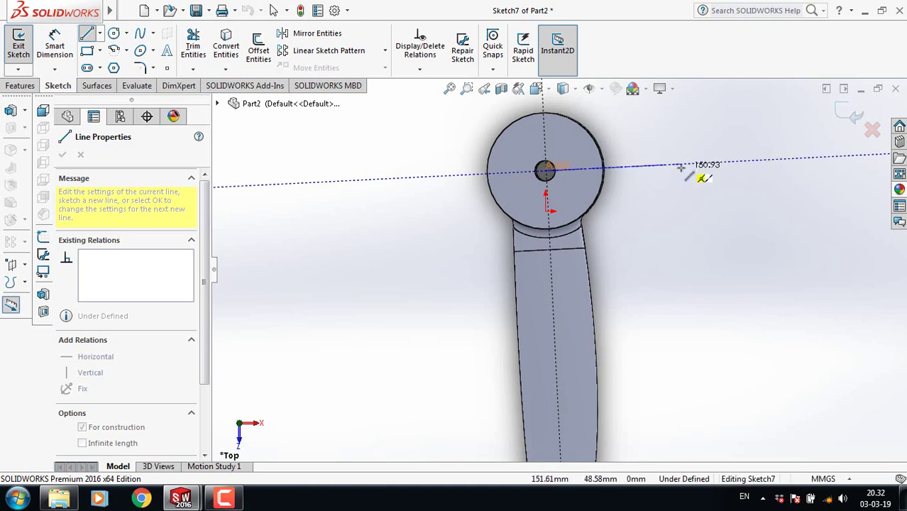
left_click(680, 168)
right_click(697, 177)
left_click(698, 179)
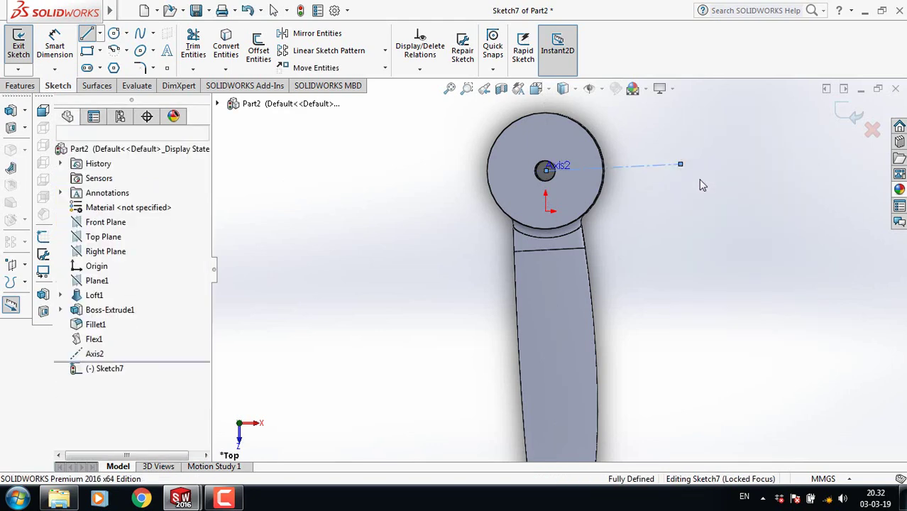
middle_click_drag(694, 239, 674, 186)
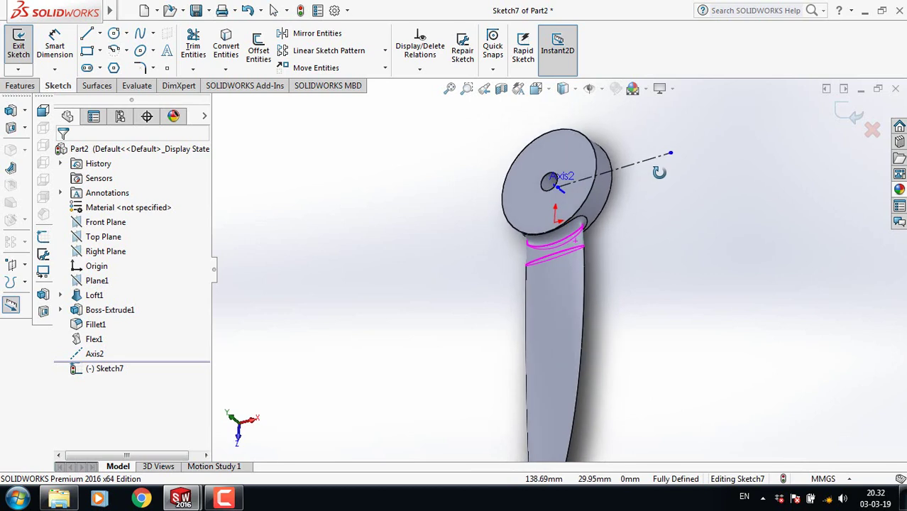
left_click(844, 120)
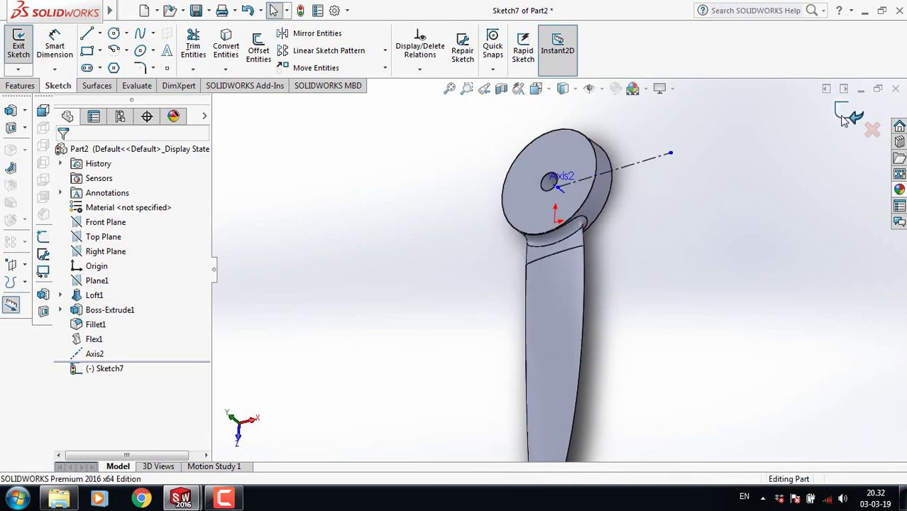
Create Plane2 through Axis2 and the Sketch7 construction line.
left_click(26, 91)
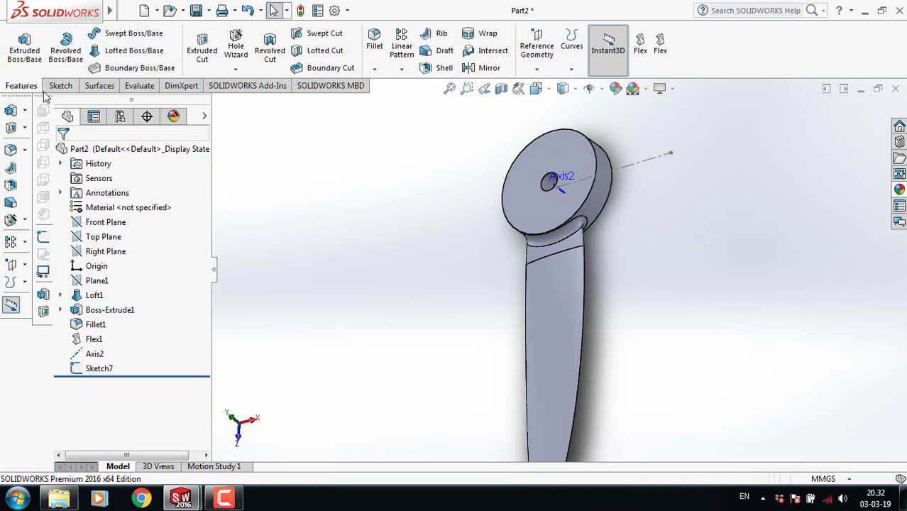
left_click(541, 72)
left_click(550, 85)
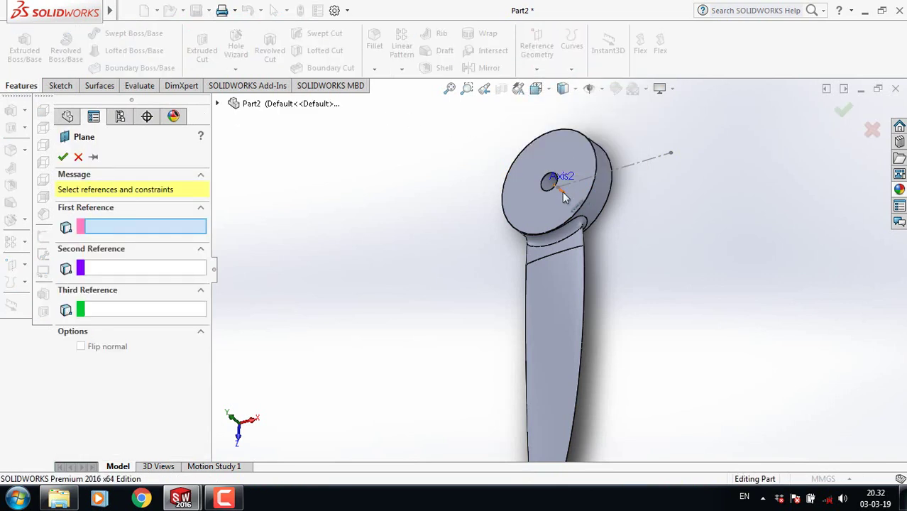
left_click(562, 193)
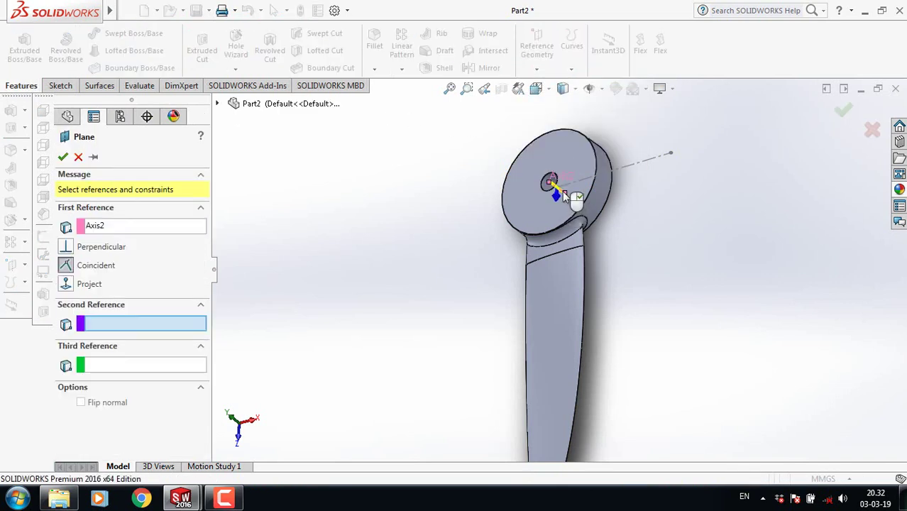
left_click(629, 171)
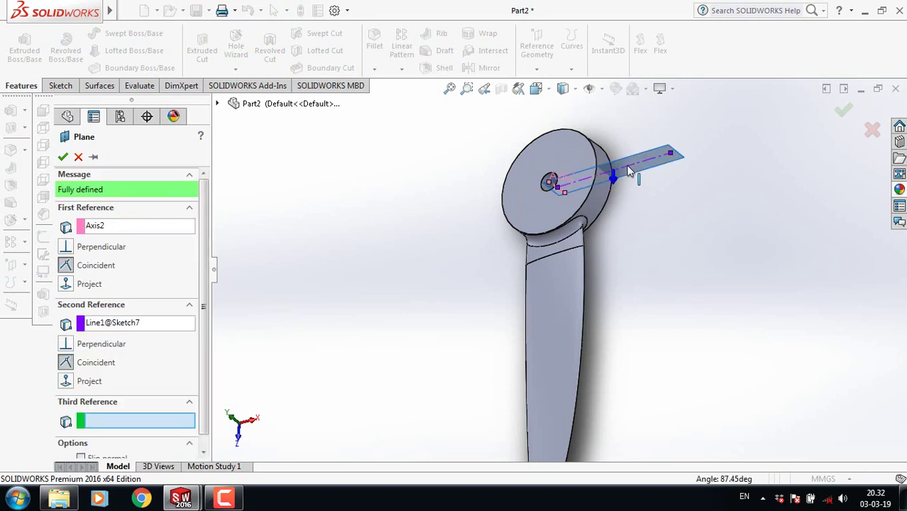
left_click(62, 158)
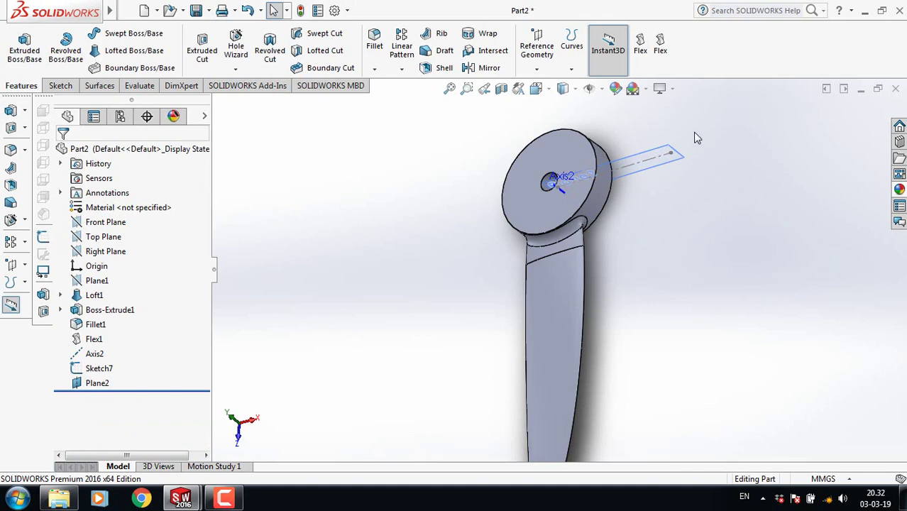
Rotate the model to another angle and start a Mirror feature.
scroll(693, 136, "down", 2)
middle_click_drag(678, 247, 655, 181)
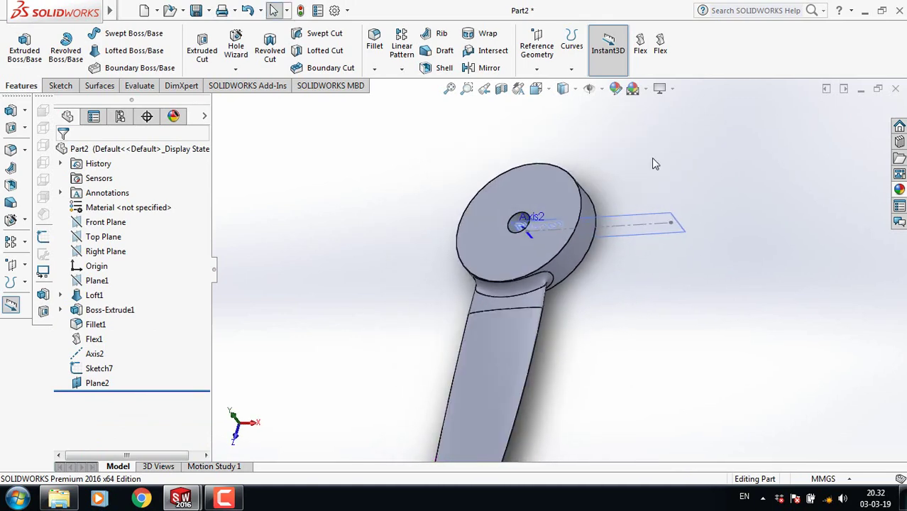
left_click(486, 68)
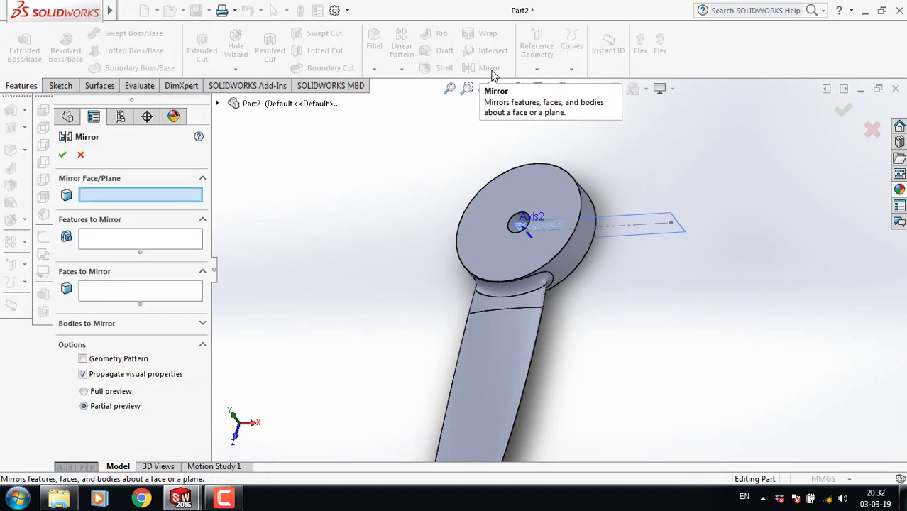
Mirror Loft1 and Fillet1 about Plane2, then orbit to a tilted overview of the propeller.
left_click(644, 229)
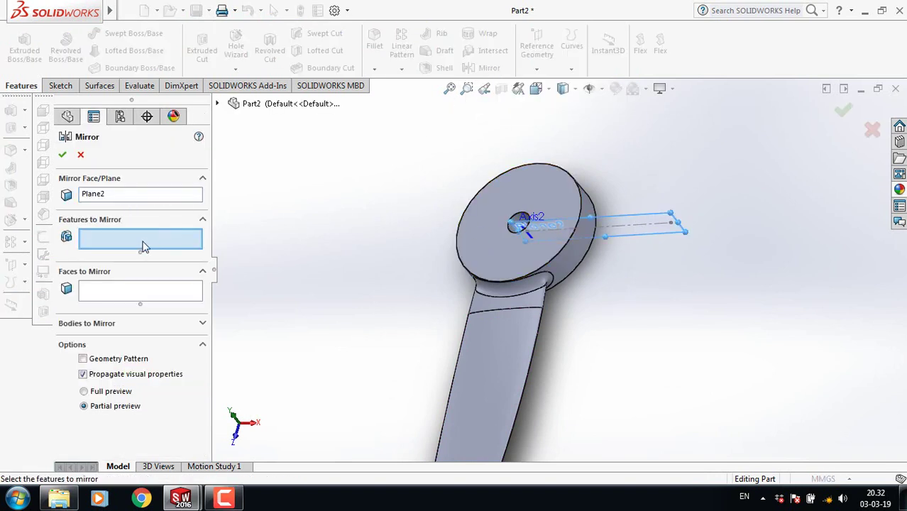
left_click(517, 396)
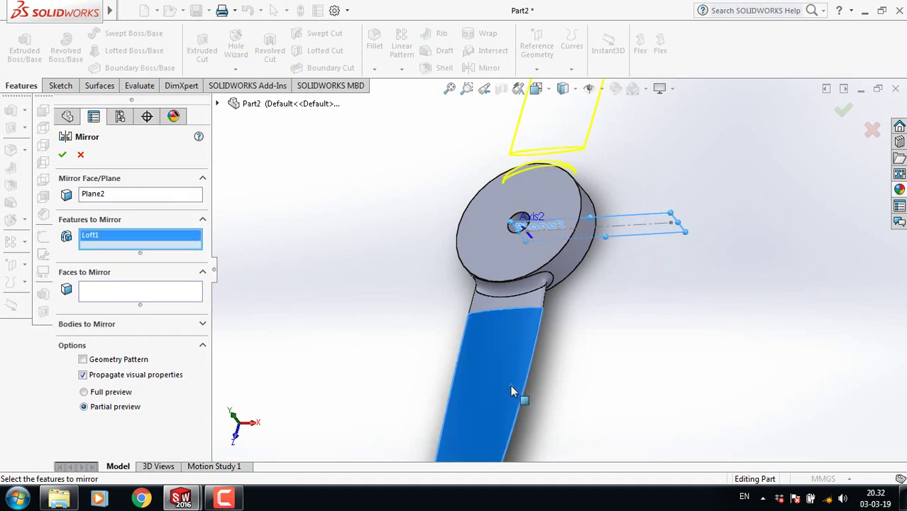
left_click(532, 289)
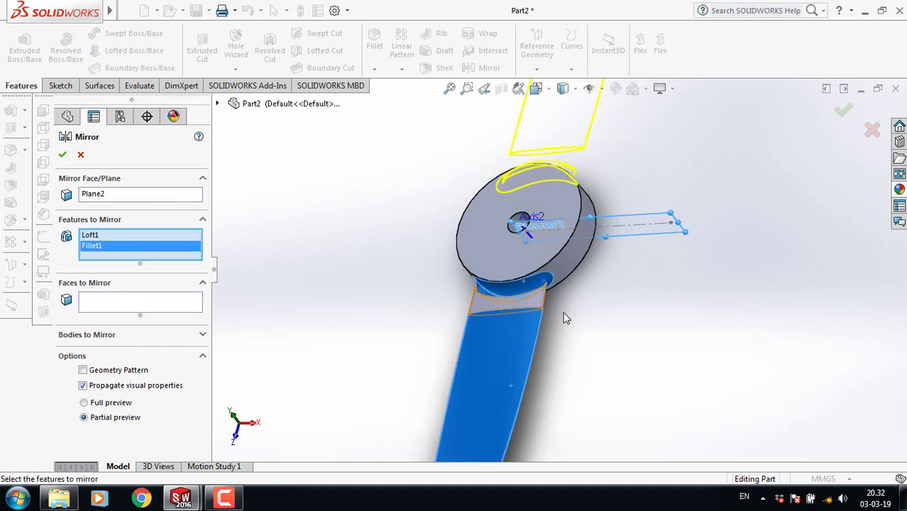
left_click(61, 155)
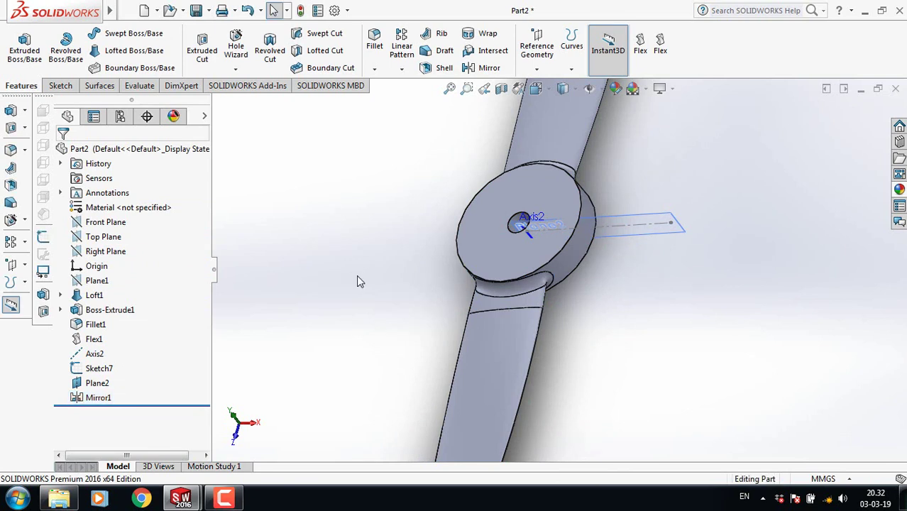
scroll(587, 385, "up", 3)
middle_click_drag(587, 385, 522, 355)
scroll(658, 188, "down", 2)
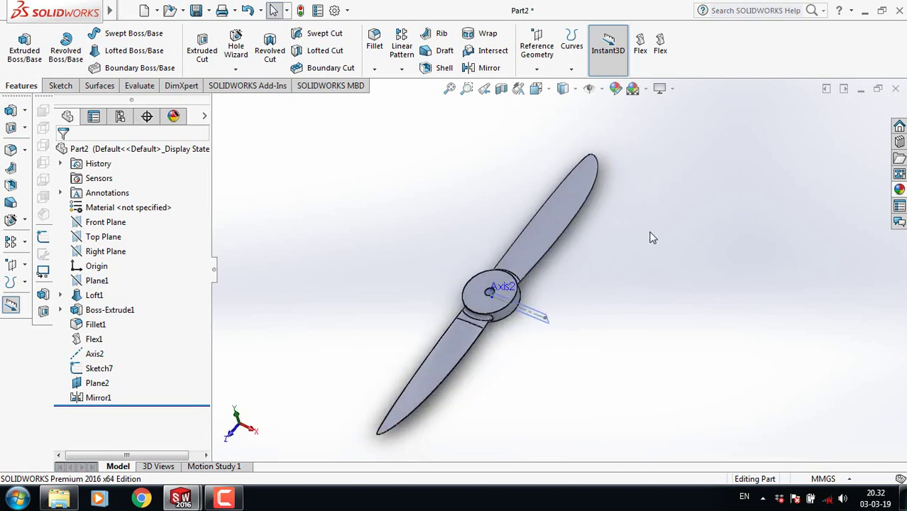
mouse_move(653, 238)
middle_mouse_down()
mouse_move(612, 259)
mouse_move(630, 290)
mouse_move(624, 249)
mouse_move(648, 253)
middle_mouse_up()
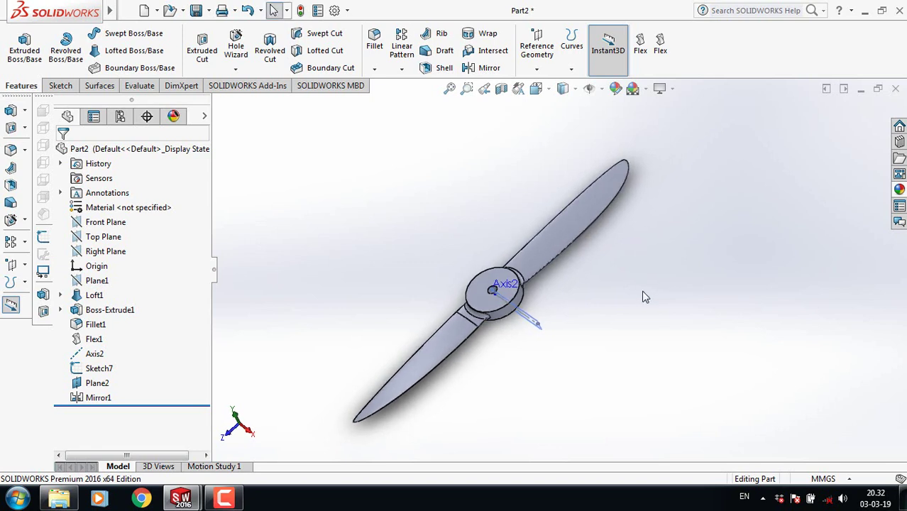
Hide Plane2, Axis2 and the Sketch7 line, and set the display style to Shaded.
right_click(107, 383)
left_click(335, 254)
right_click(95, 353)
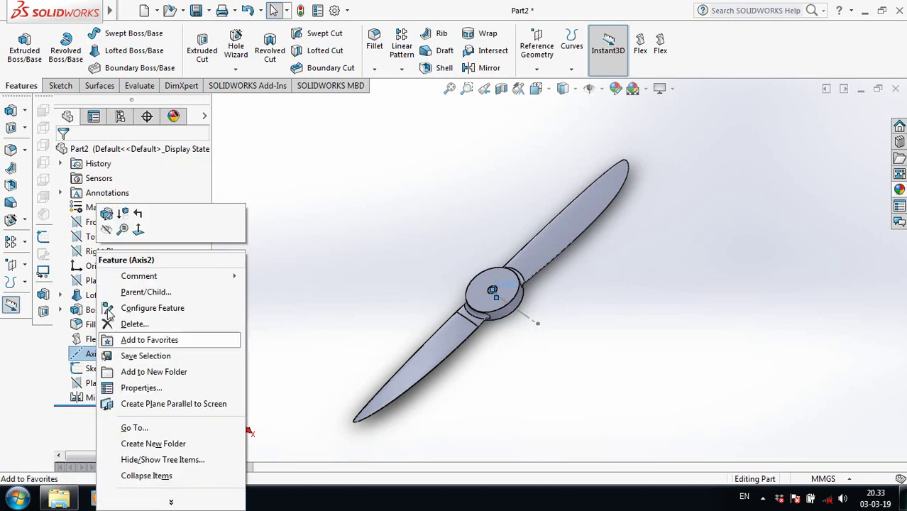
left_click(112, 226)
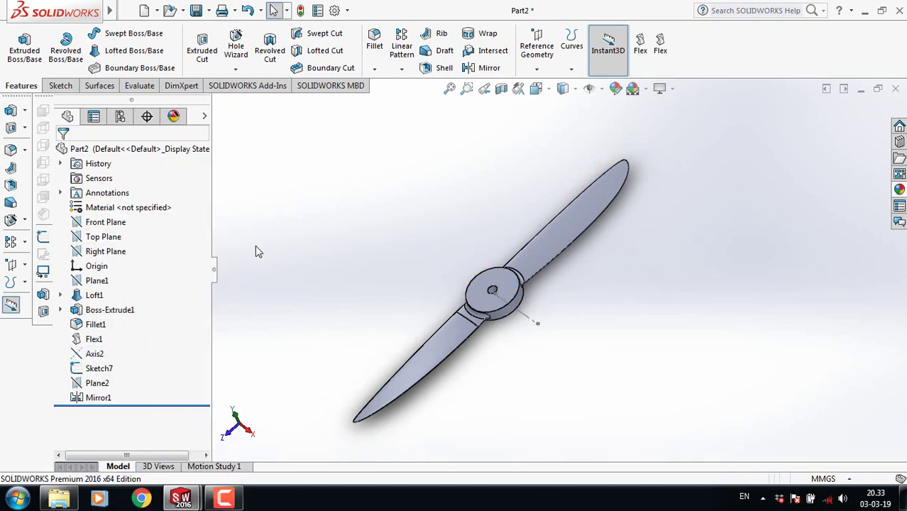
right_click(102, 375)
left_click(126, 228)
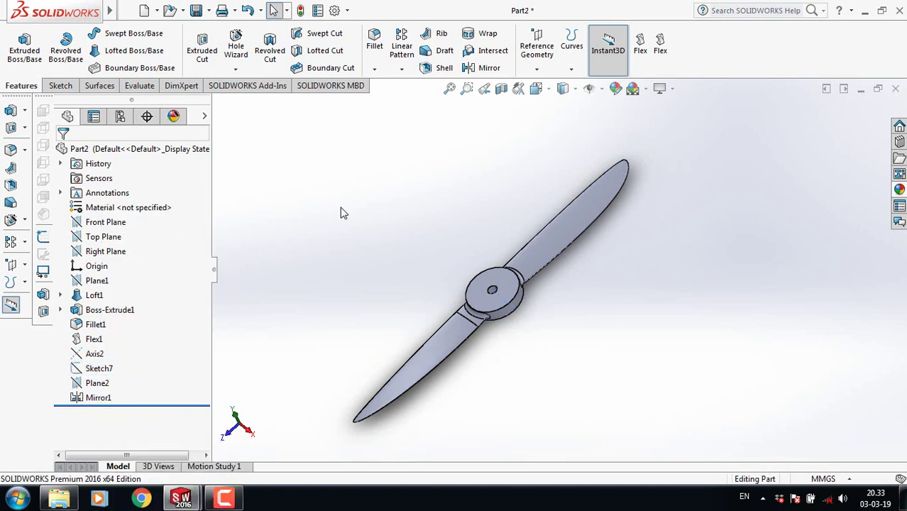
left_click(575, 90)
left_click(564, 125)
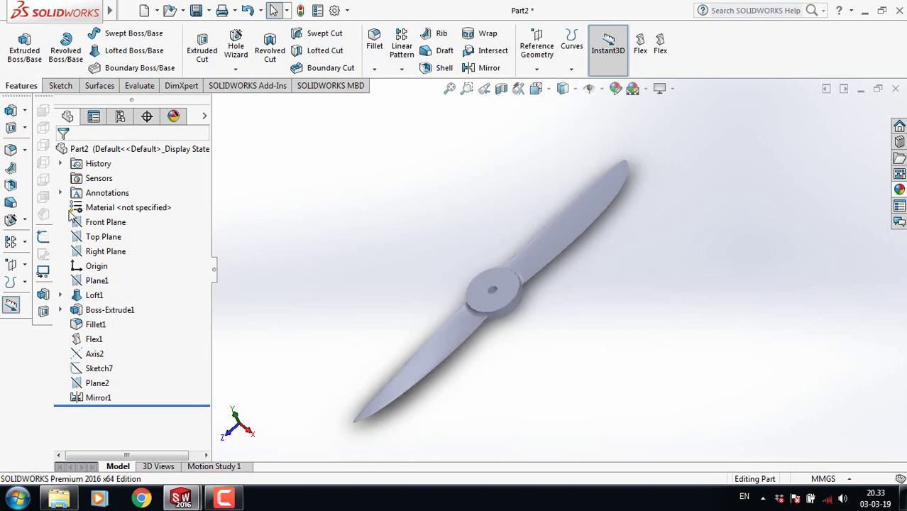
Assign PVC Rigid from the Plastics category as the part's material.
right_click(105, 213)
left_click(178, 213)
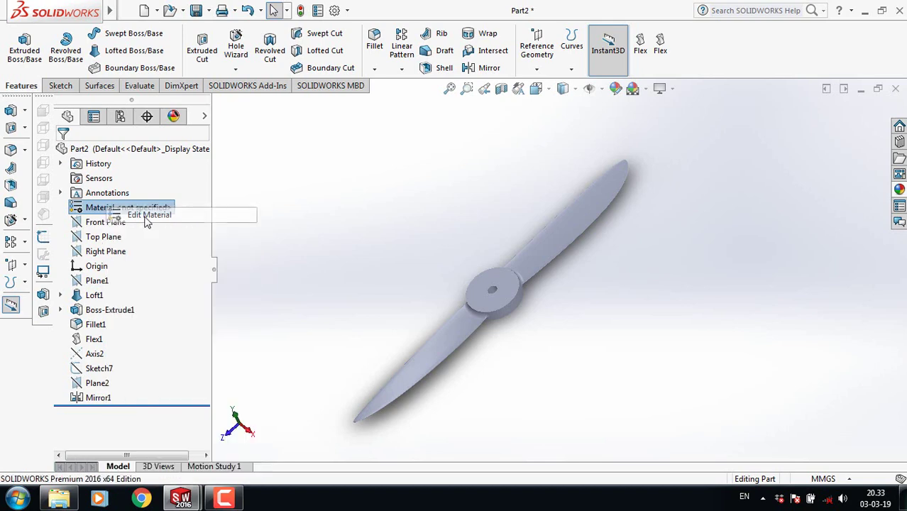
scroll(372, 195, "down", 8)
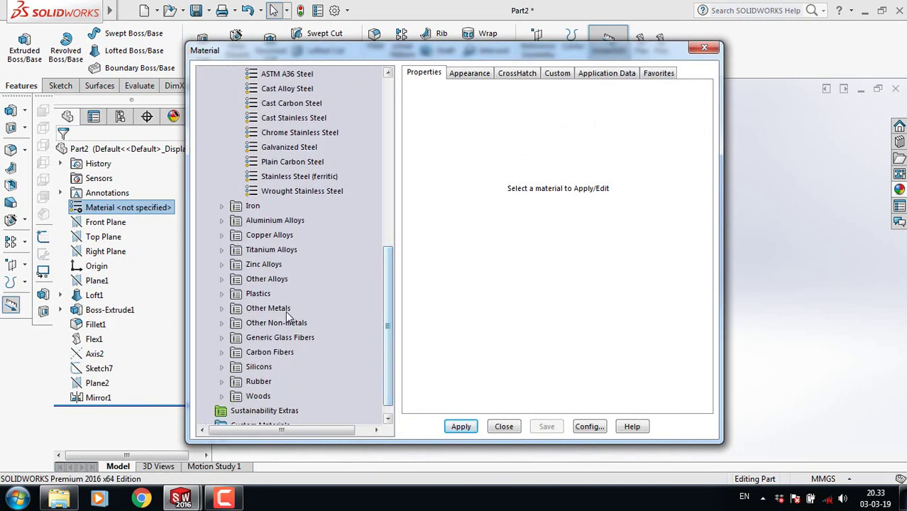
left_click(223, 294)
left_click_drag(389, 291, 390, 379)
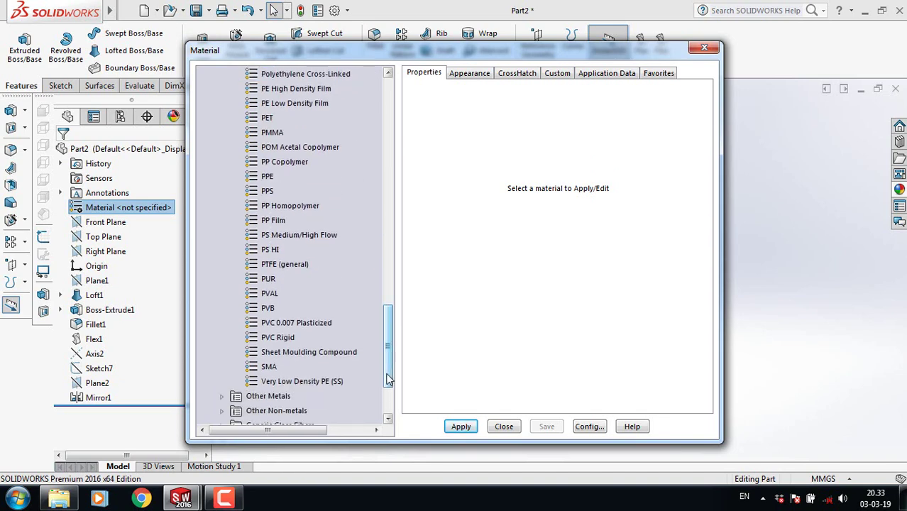
left_click(276, 338)
left_click(460, 426)
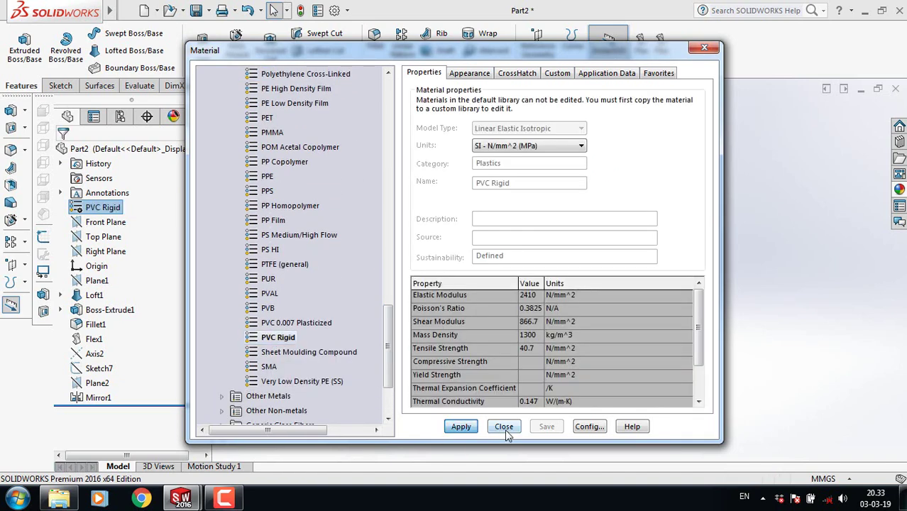
left_click(505, 427)
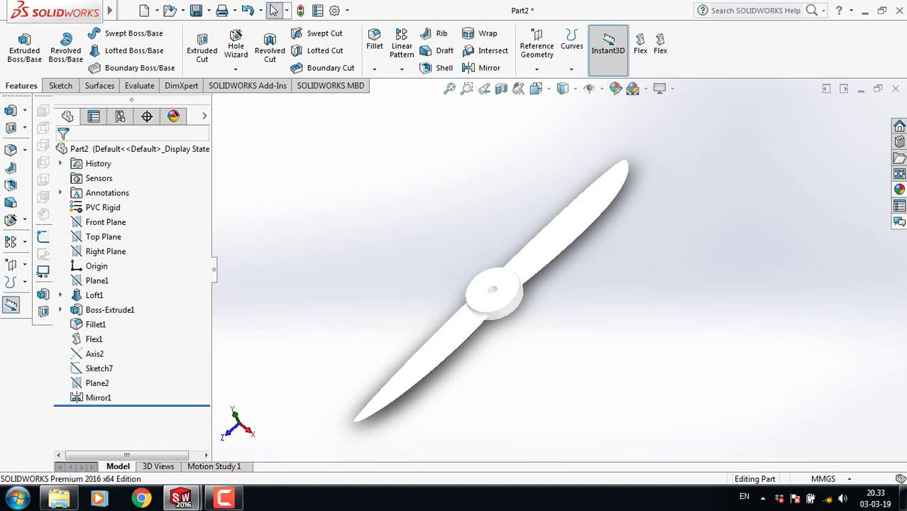
Give the propeller a yellow medium gloss plastic appearance and a dark gradient background scene.
left_click(615, 90)
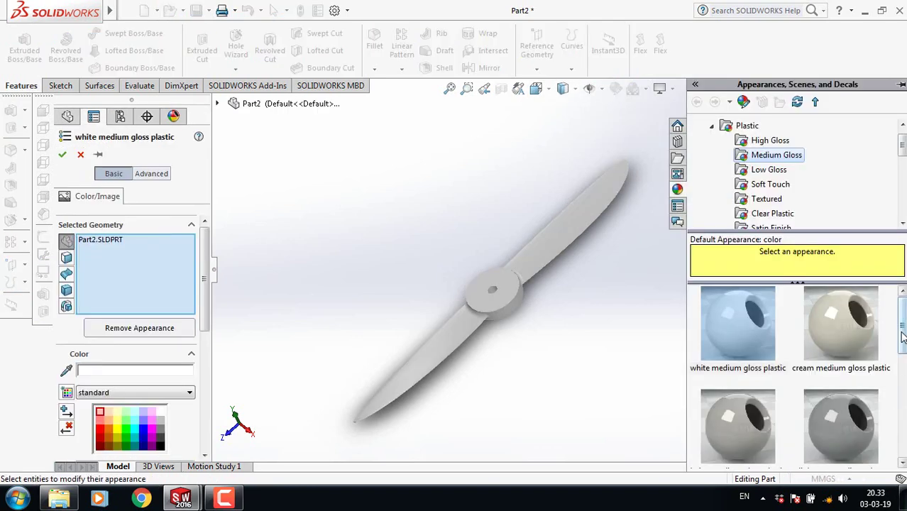
left_click_drag(900, 339, 898, 440)
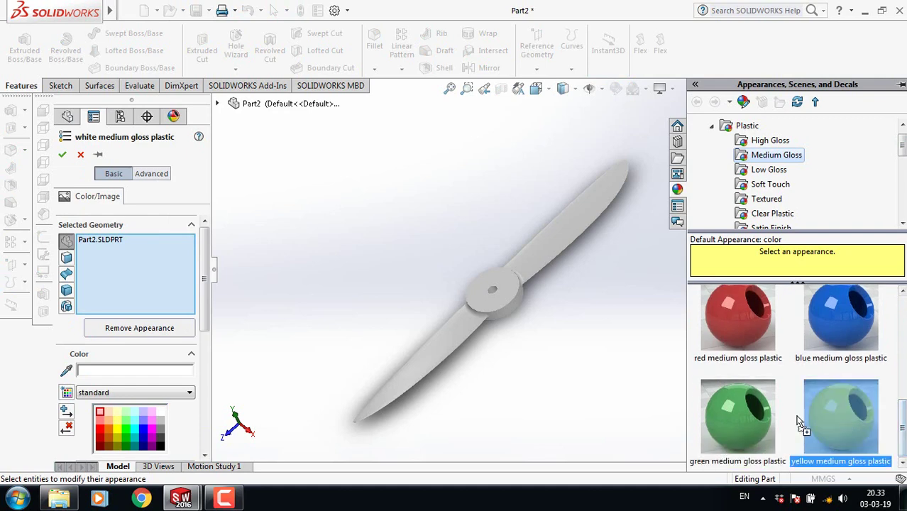
left_click_drag(800, 425, 495, 297)
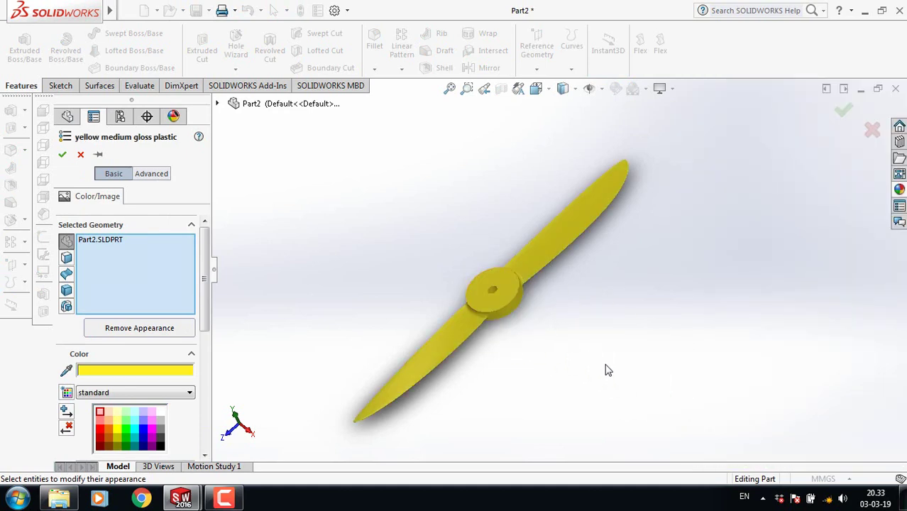
left_click(63, 154)
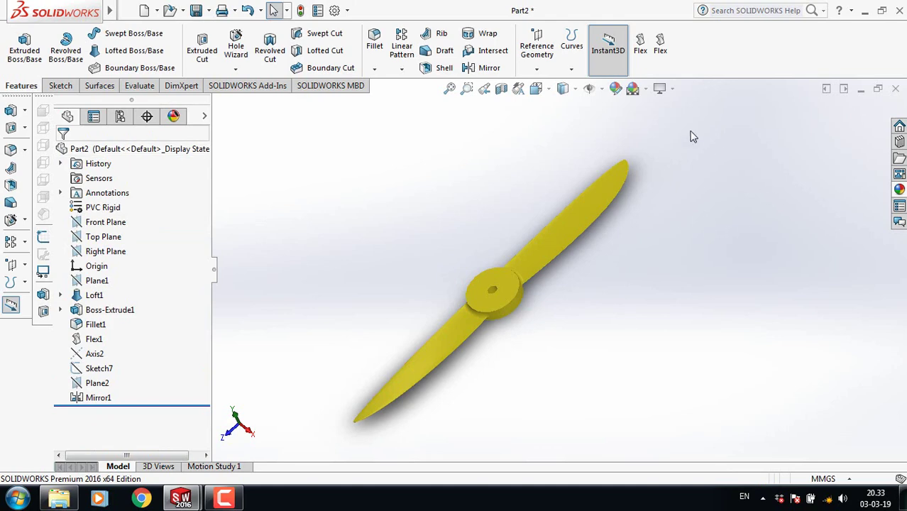
left_click(646, 89)
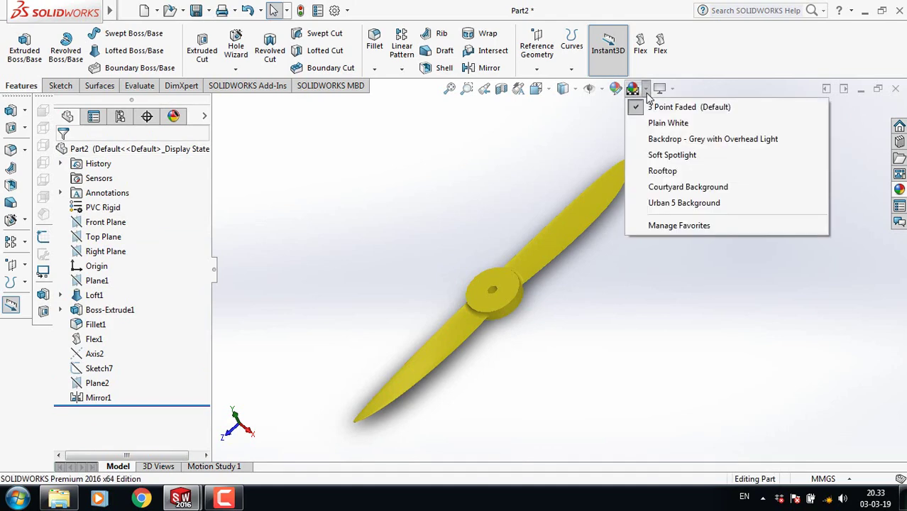
left_click(664, 170)
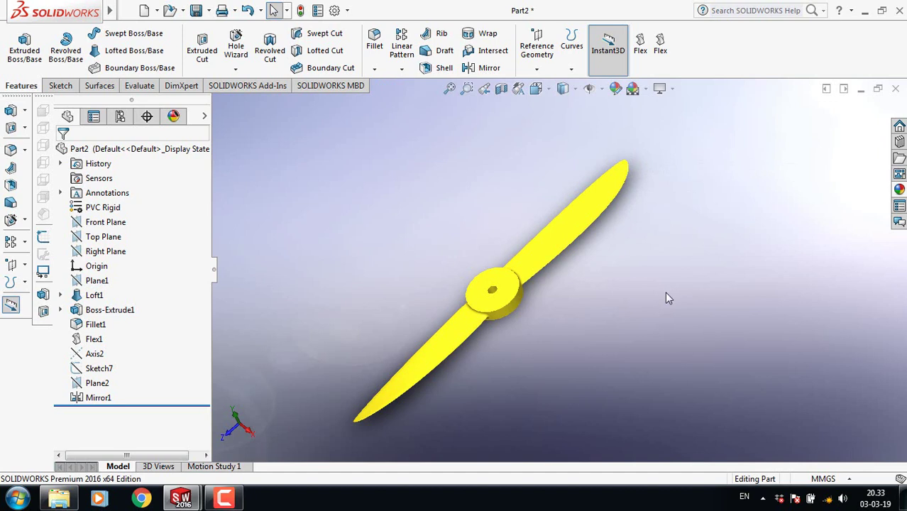